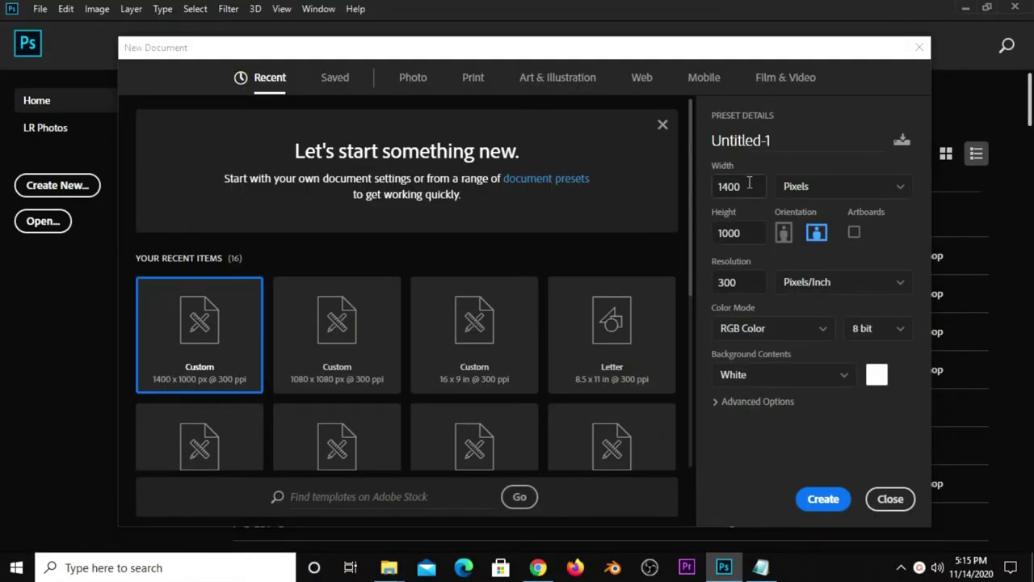
Step: Create a 1400 × 1000 px, 300 ppi document and view it at 50% zoom
{"action": "double_click", "coordinate": [749, 182]}
{"action": "double_click", "coordinate": [746, 232]}
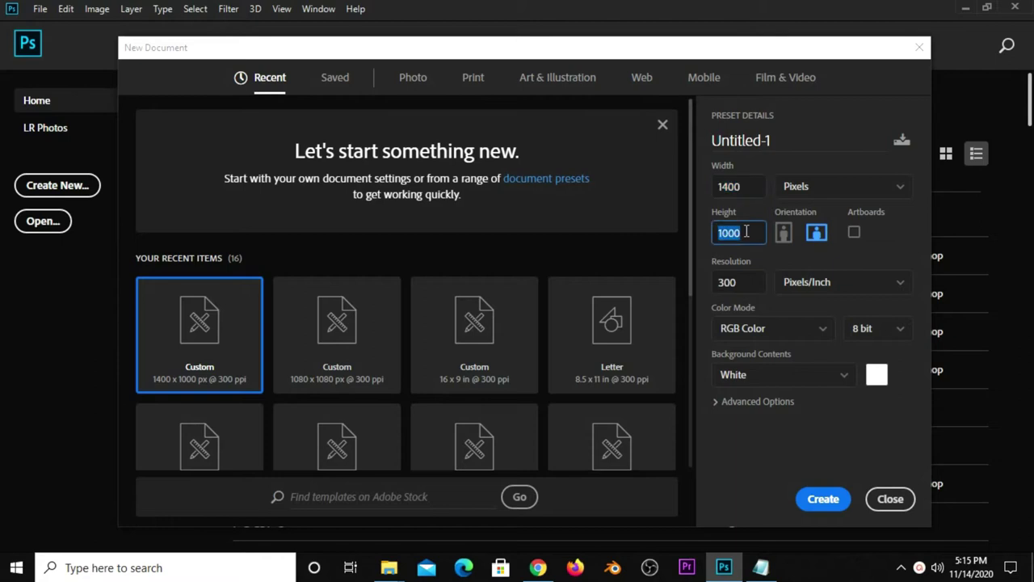
{"action": "double_click", "coordinate": [739, 280]}
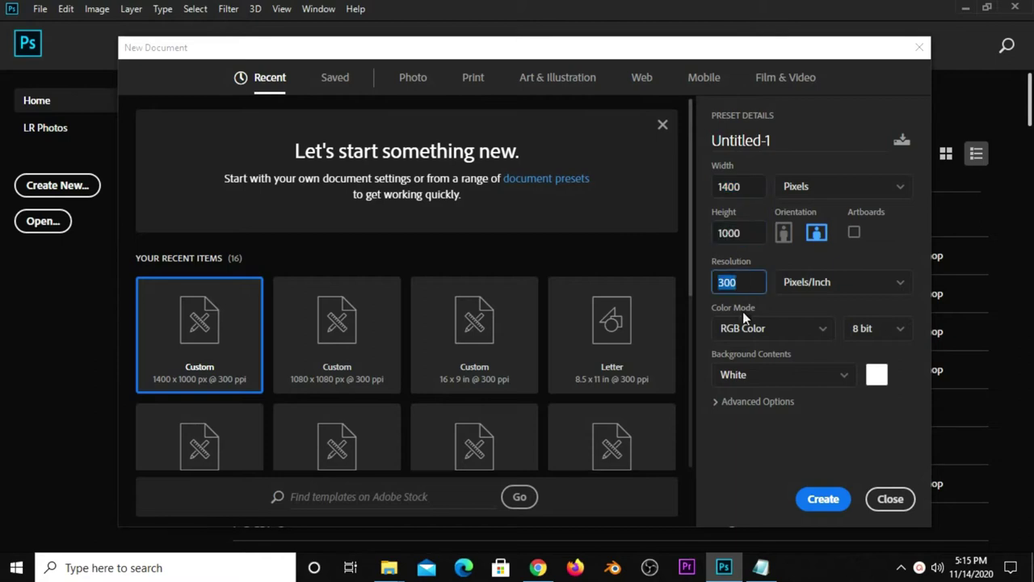
{"action": "left_click", "coordinate": [812, 498]}
{"action": "key", "text": "ctrl+plus"}
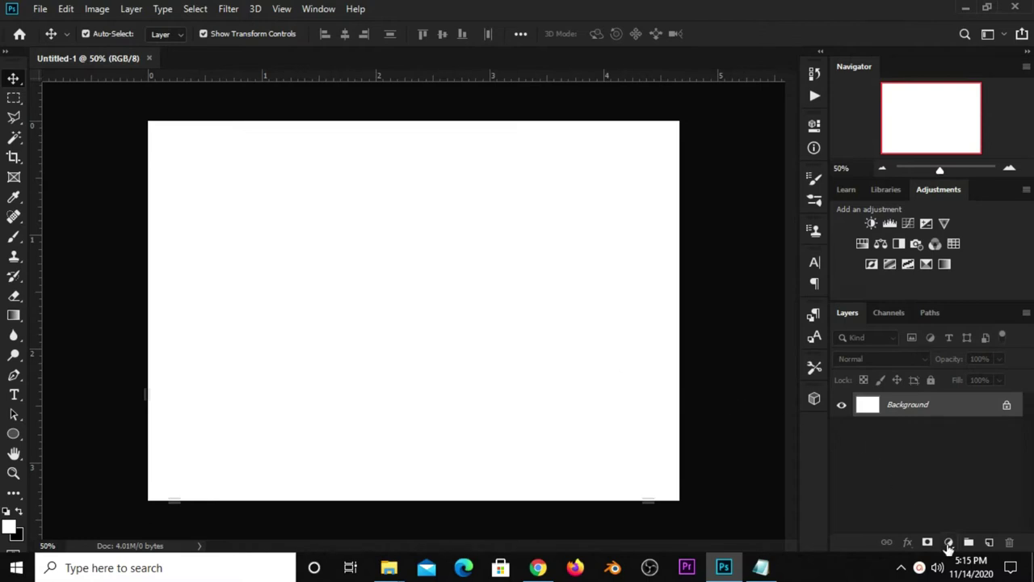
Step: Add a Solid Color fill layer and copy the hex code 004155 from Notepad
{"action": "left_click", "coordinate": [949, 543]}
{"action": "left_click", "coordinate": [927, 273]}
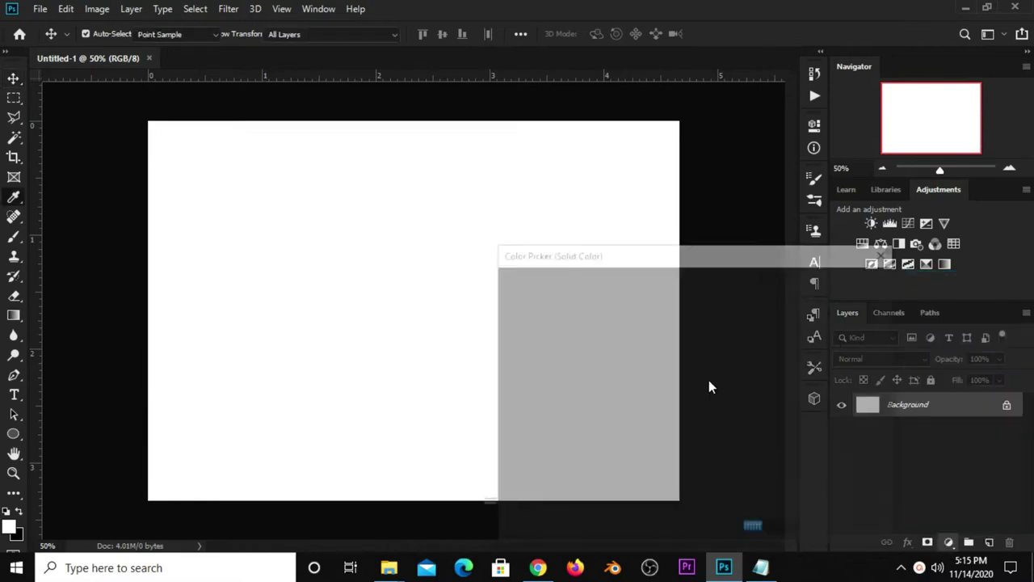
{"action": "left_click", "coordinate": [760, 567]}
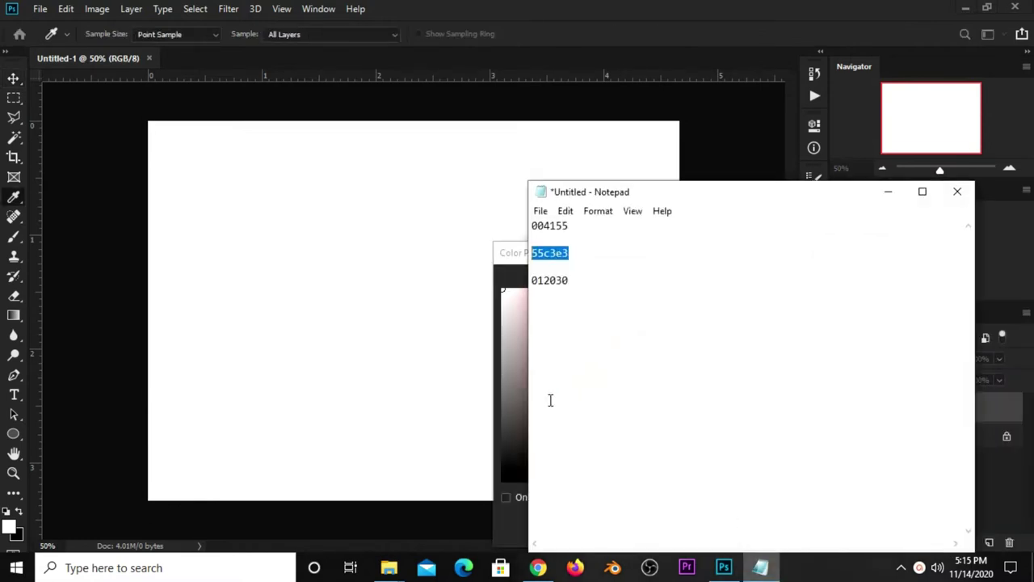
{"action": "left_click_drag", "start_coordinate": [568, 226], "coordinate": [539, 225]}
{"action": "right_click", "coordinate": [539, 226]}
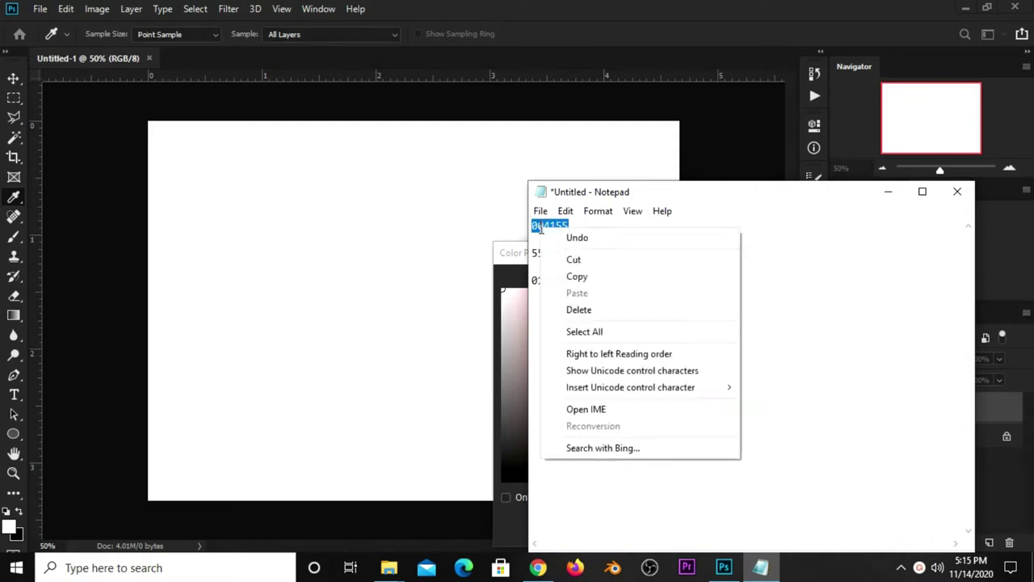
{"action": "left_click", "coordinate": [577, 274]}
Step: Paste 004155 into the Color Picker and confirm the dark teal fill
{"action": "left_click", "coordinate": [719, 38]}
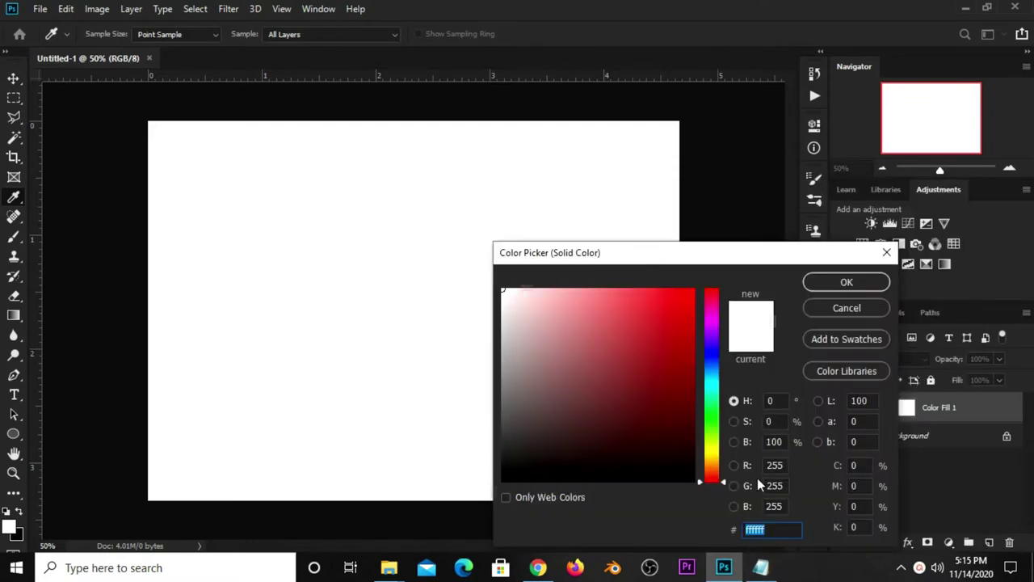
{"action": "right_click", "coordinate": [760, 531]}
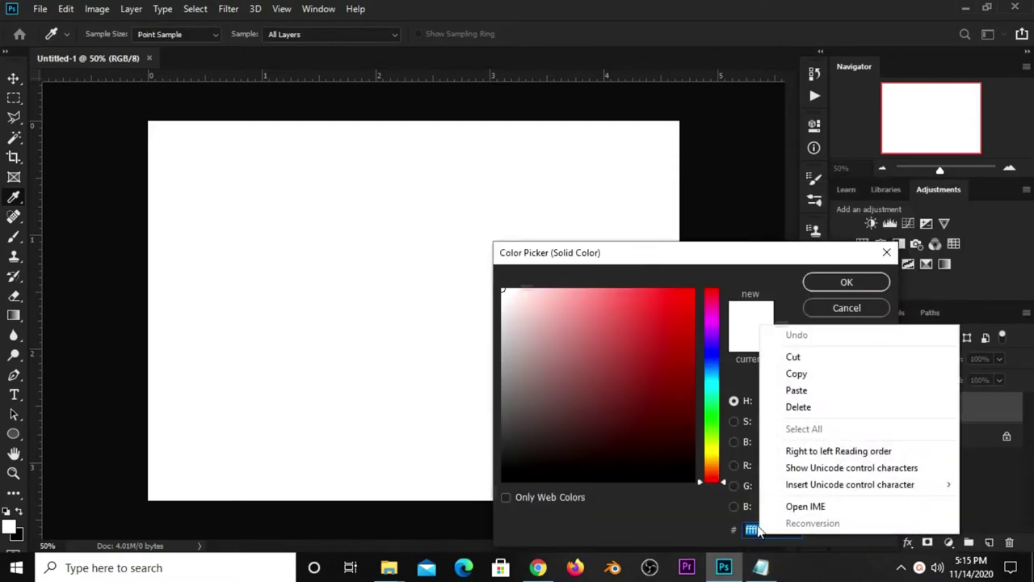
{"action": "left_click", "coordinate": [795, 391]}
{"action": "left_click_drag", "start_coordinate": [788, 529], "coordinate": [737, 528]}
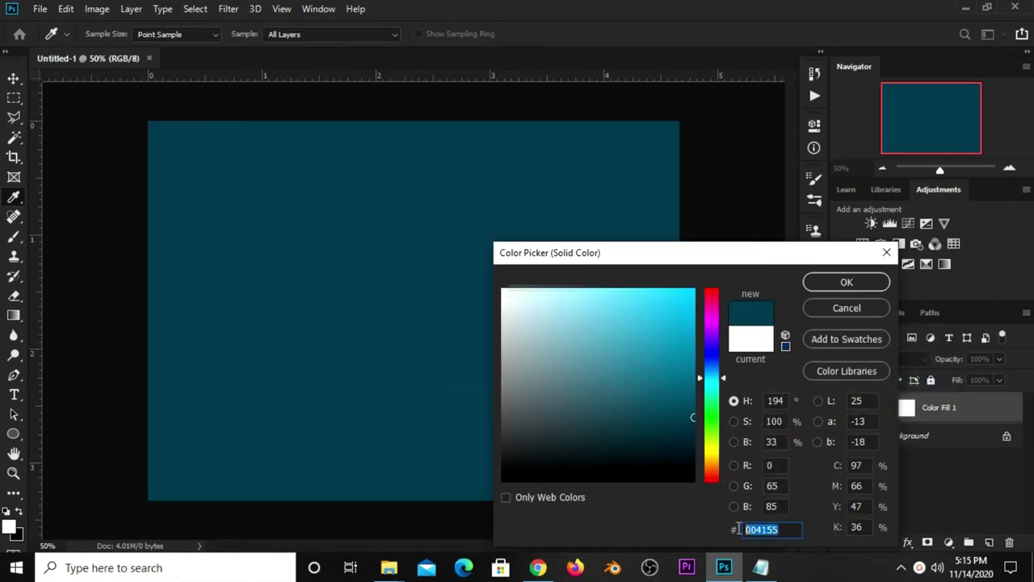
{"action": "left_click", "coordinate": [812, 283]}
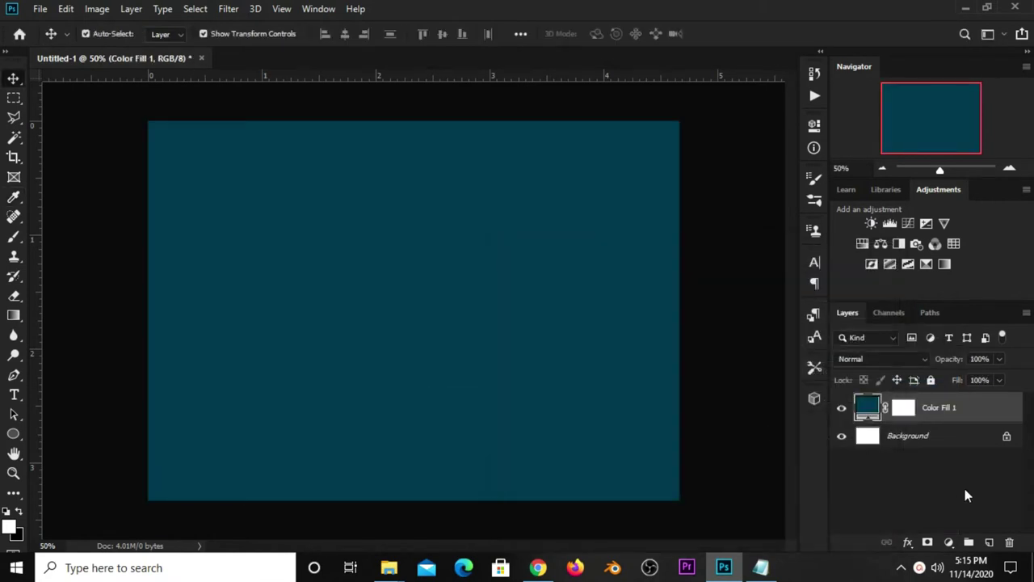
Step: Add a new empty layer and choose a soft round brush
{"action": "left_click", "coordinate": [991, 544]}
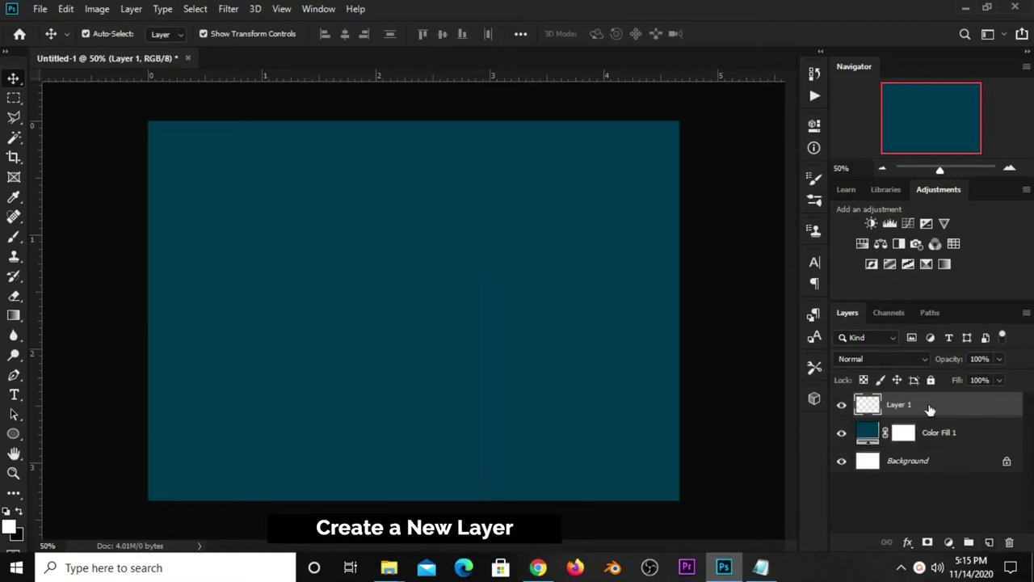
{"action": "left_click", "coordinate": [13, 237]}
{"action": "left_click", "coordinate": [54, 237]}
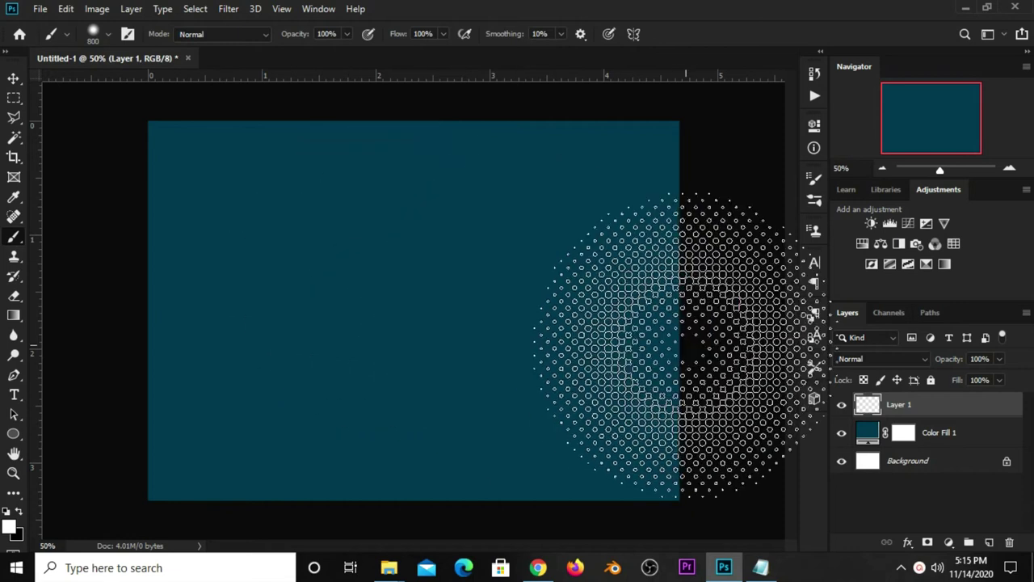
{"action": "left_click", "coordinate": [95, 36]}
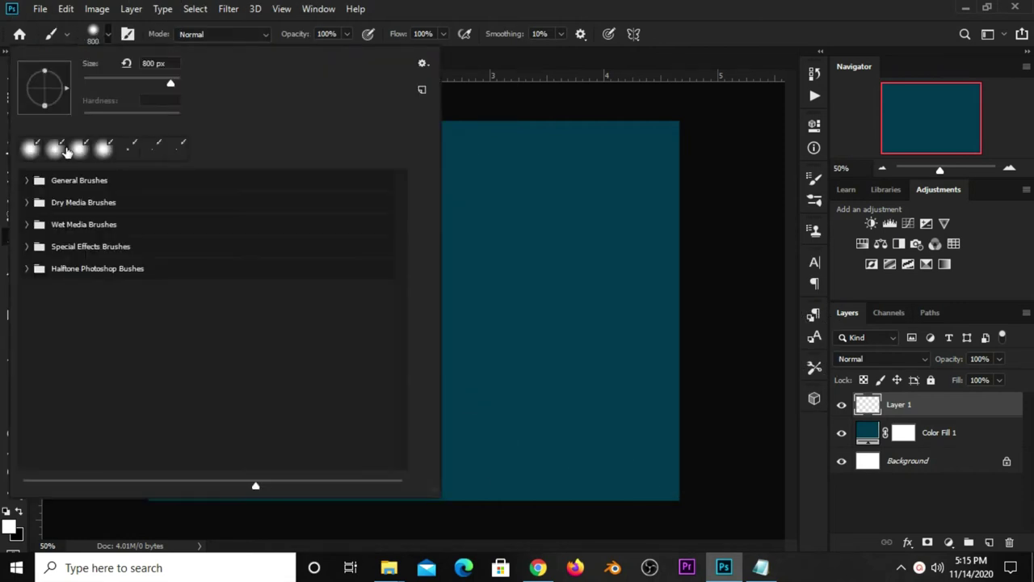
{"action": "left_click", "coordinate": [699, 19]}
Step: Set the foreground colour to 55c3e3, copied from the saved hex codes
{"action": "left_click", "coordinate": [760, 567]}
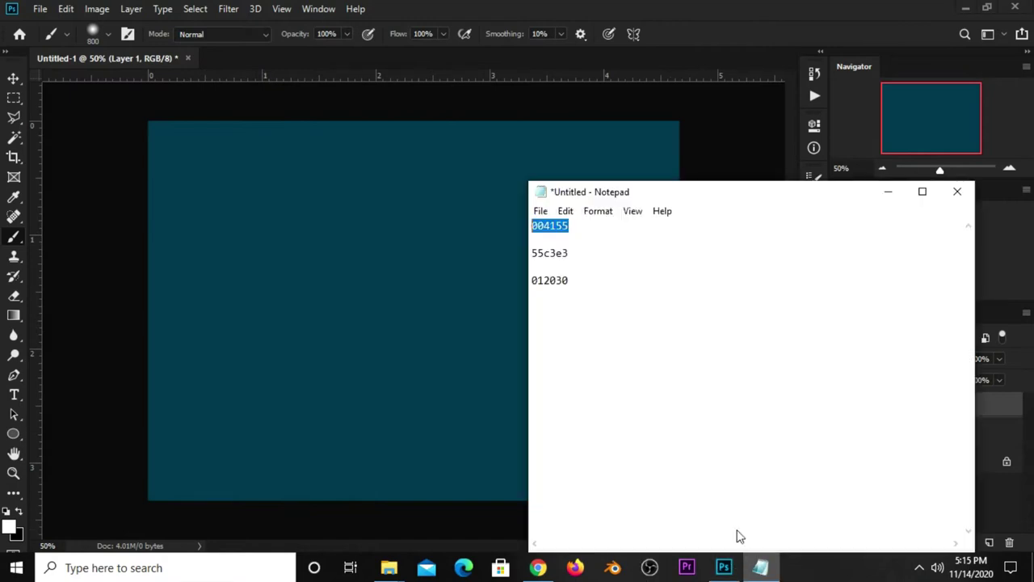
{"action": "left_click", "coordinate": [577, 253]}
{"action": "left_click", "coordinate": [537, 253], "text": "shift"}
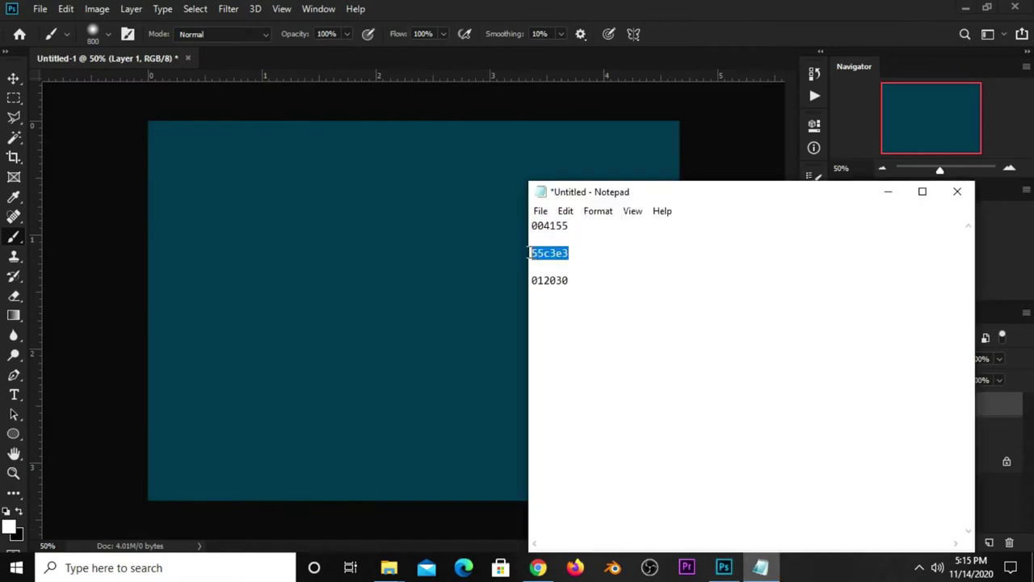
{"action": "right_click", "coordinate": [540, 250]}
{"action": "left_click", "coordinate": [603, 299]}
{"action": "left_click", "coordinate": [713, 64]}
{"action": "left_click", "coordinate": [11, 527]}
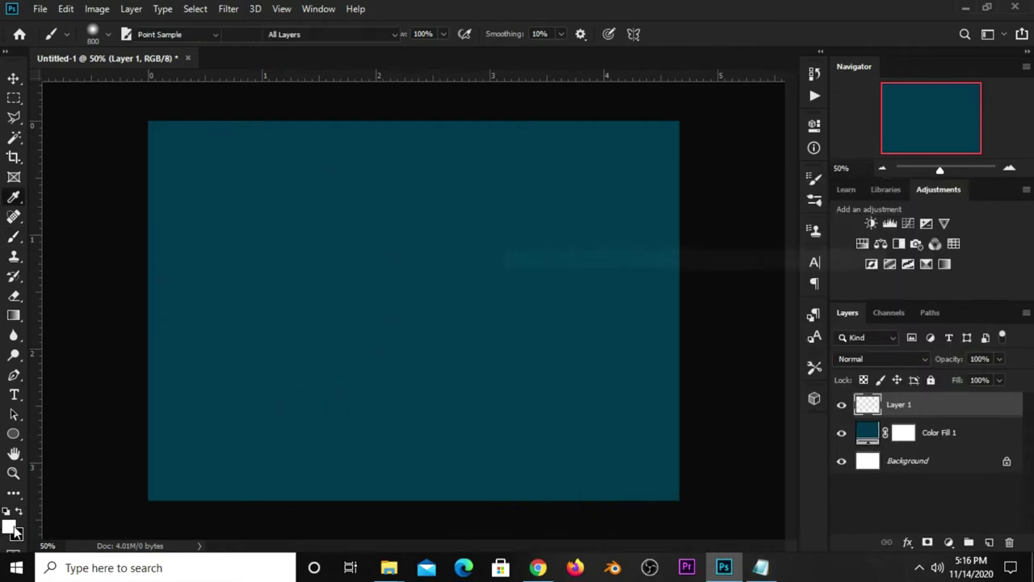
{"action": "right_click", "coordinate": [755, 536]}
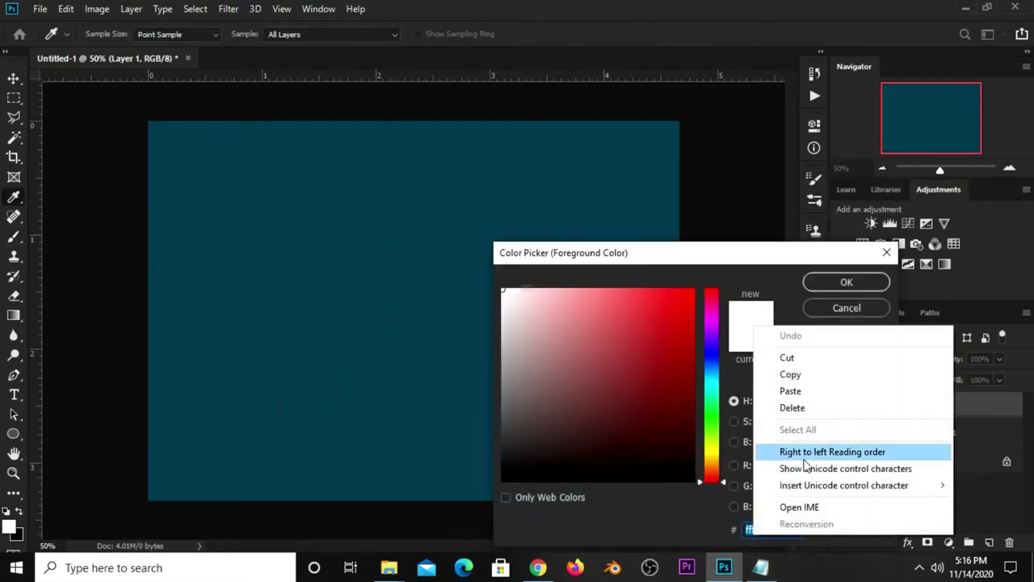
{"action": "left_click", "coordinate": [788, 392]}
{"action": "left_click_drag", "start_coordinate": [780, 530], "coordinate": [744, 525]}
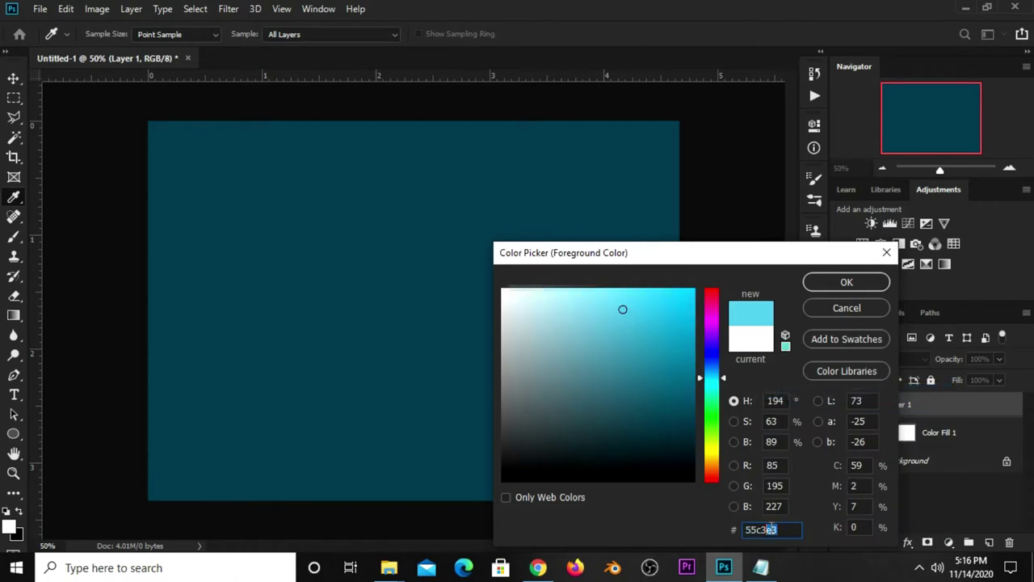
{"action": "left_click", "coordinate": [816, 281]}
Step: Enlarge the brush to 1100 px and paint a light-blue glow at the canvas centre
{"action": "key", "text": "bracketright"}
{"action": "key", "text": "bracketright"}
{"action": "key", "text": "bracketright"}
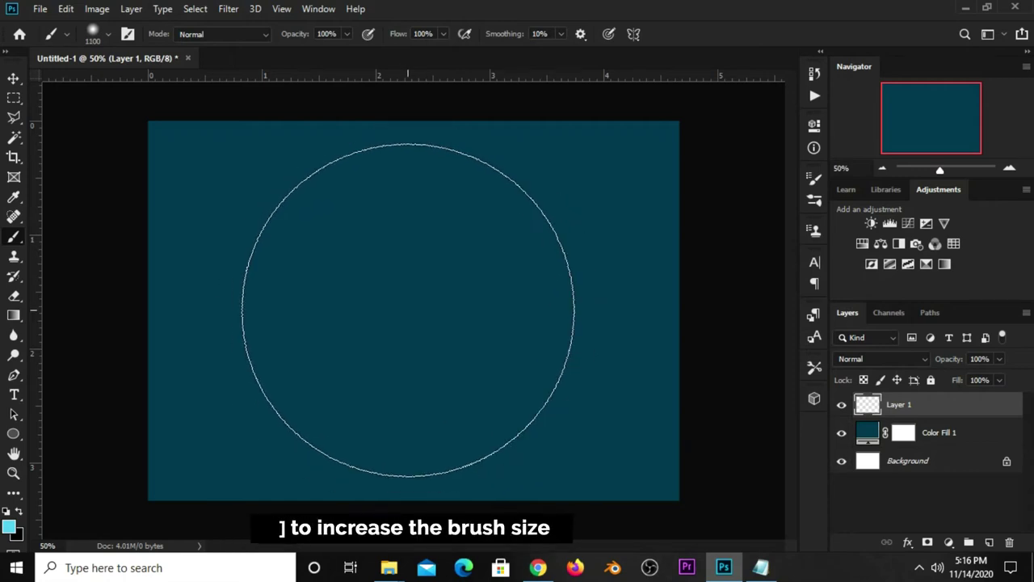
{"action": "left_click", "coordinate": [406, 309]}
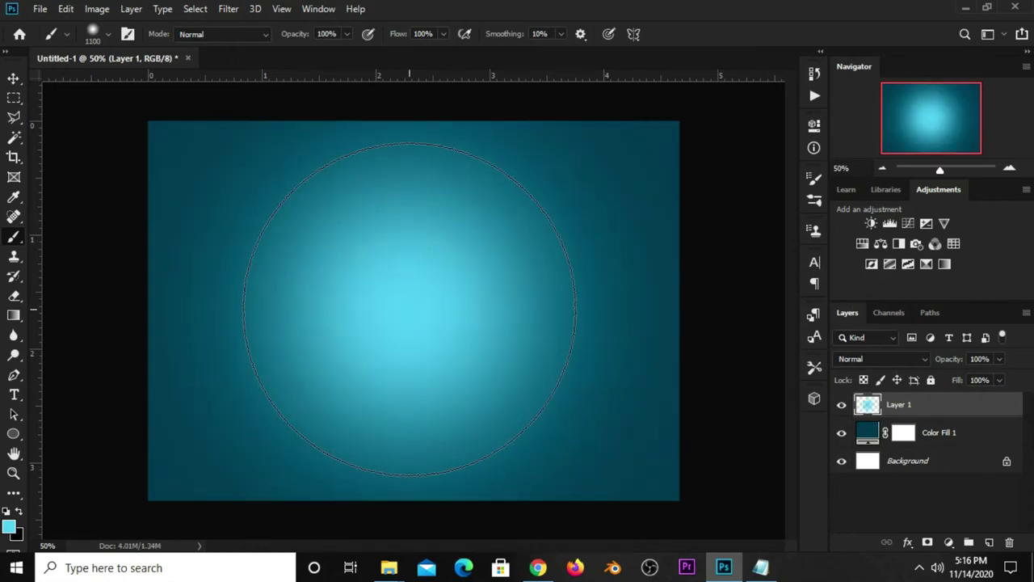
{"action": "left_click", "coordinate": [13, 79]}
{"action": "left_click", "coordinate": [48, 78]}
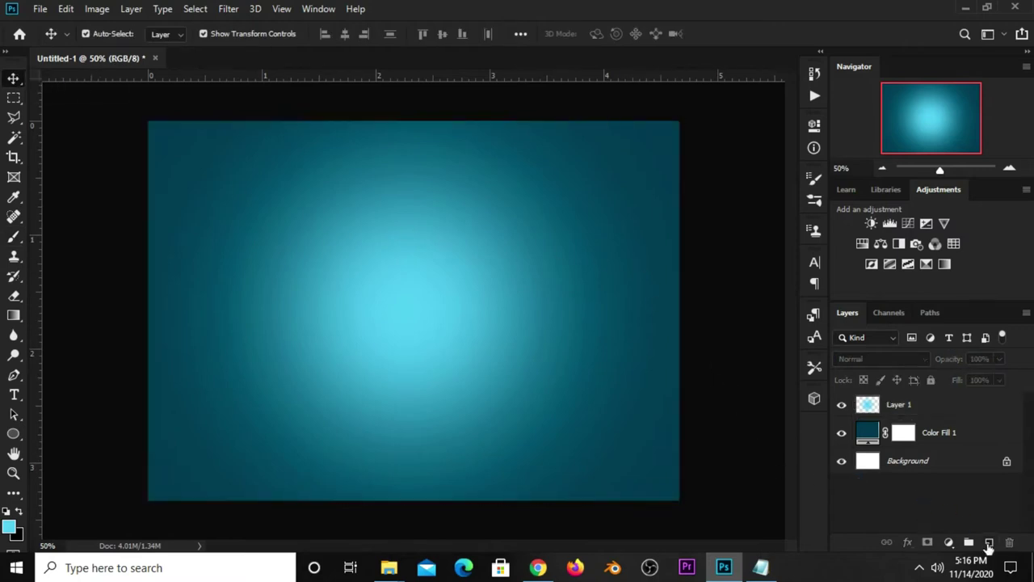
Step: On a new Layer 2, paint a 1400 px soft white glow at the canvas centre
{"action": "left_click", "coordinate": [989, 542]}
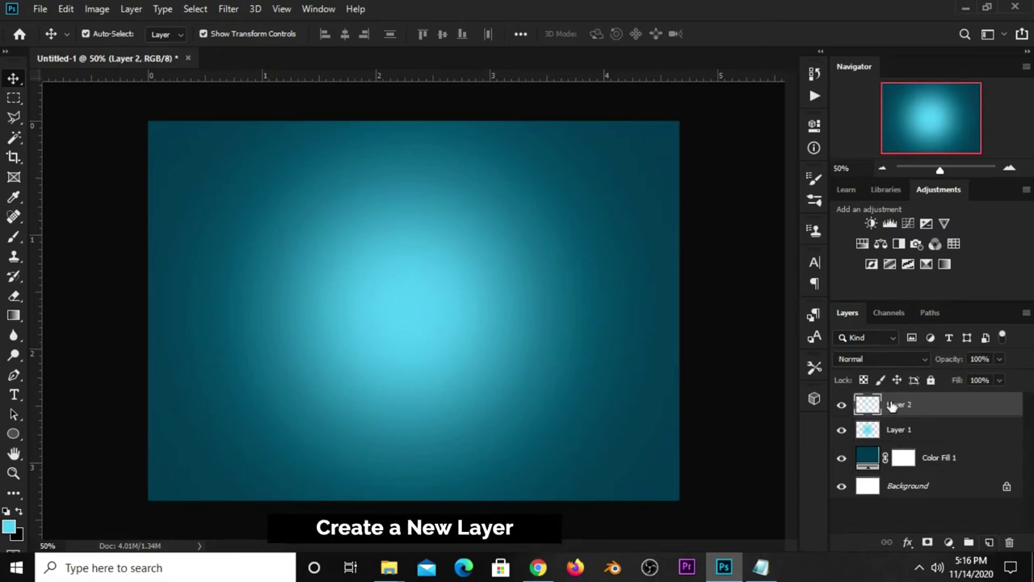
{"action": "left_click", "coordinate": [14, 235]}
{"action": "left_click", "coordinate": [60, 235]}
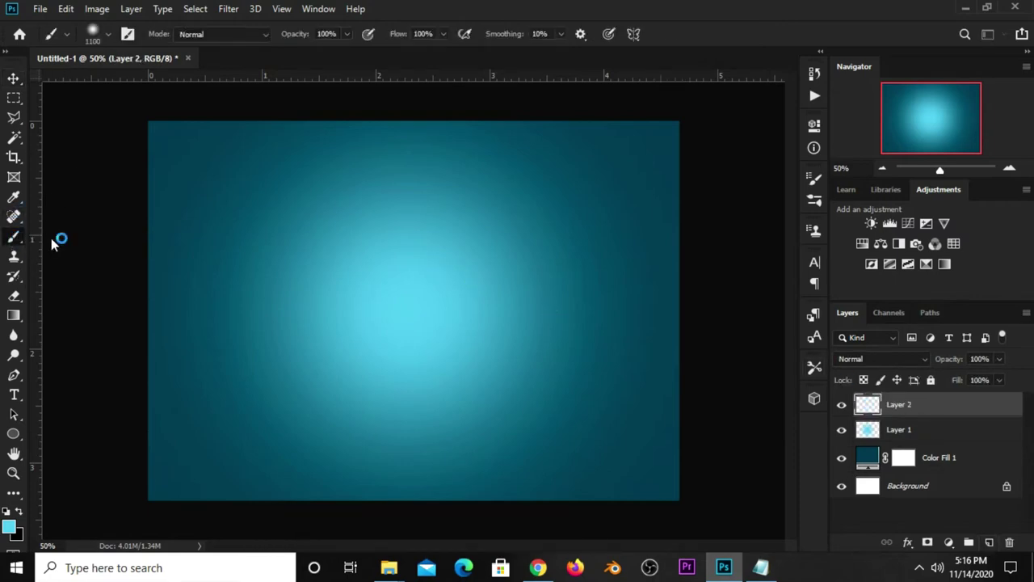
{"action": "left_click", "coordinate": [19, 510]}
{"action": "key", "text": "bracketright"}
{"action": "key", "text": "bracketright"}
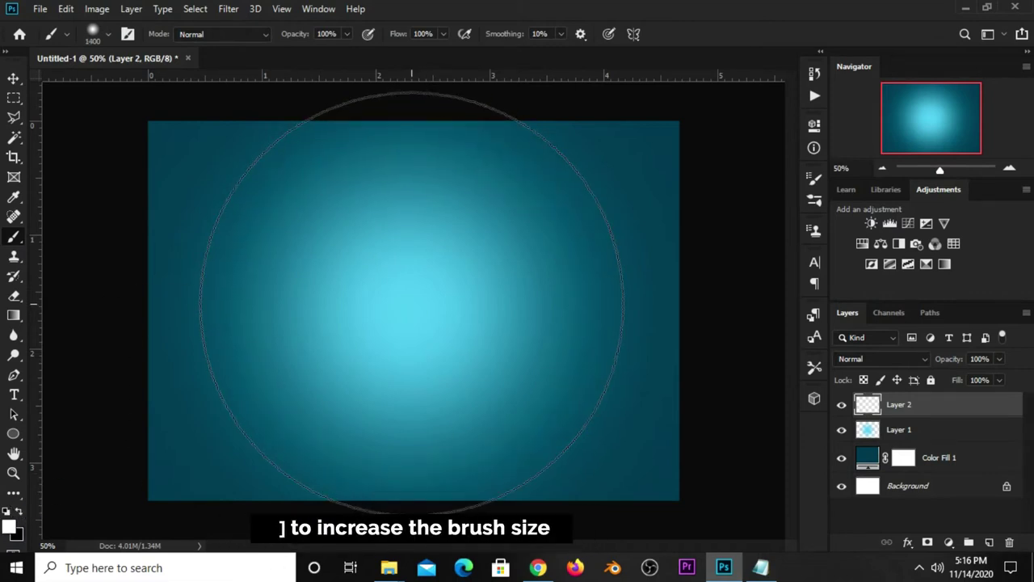
{"action": "left_click", "coordinate": [414, 299]}
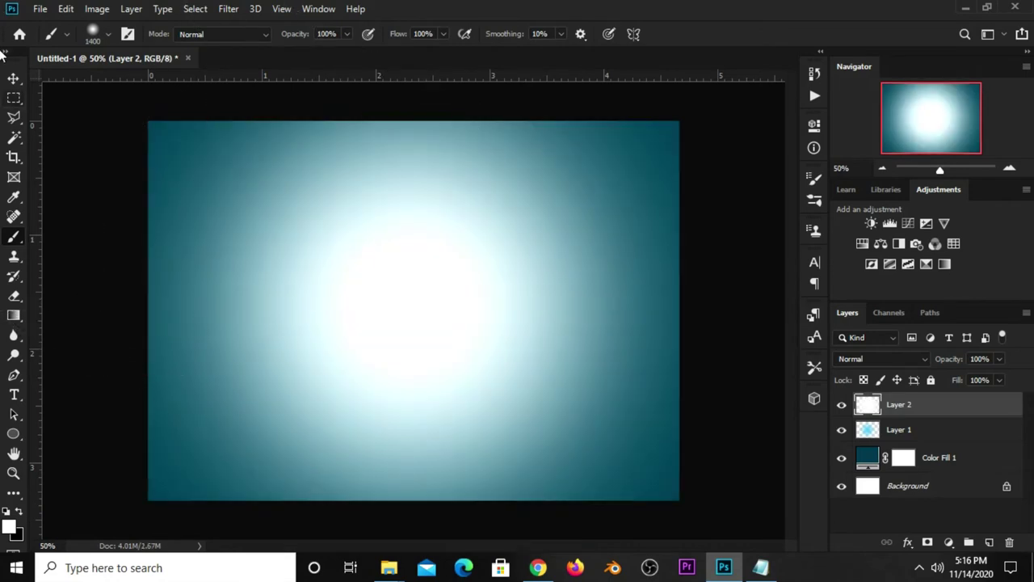
Step: Set Layer 2 to Overlay blend mode with reduced opacity
{"action": "left_click", "coordinate": [14, 78]}
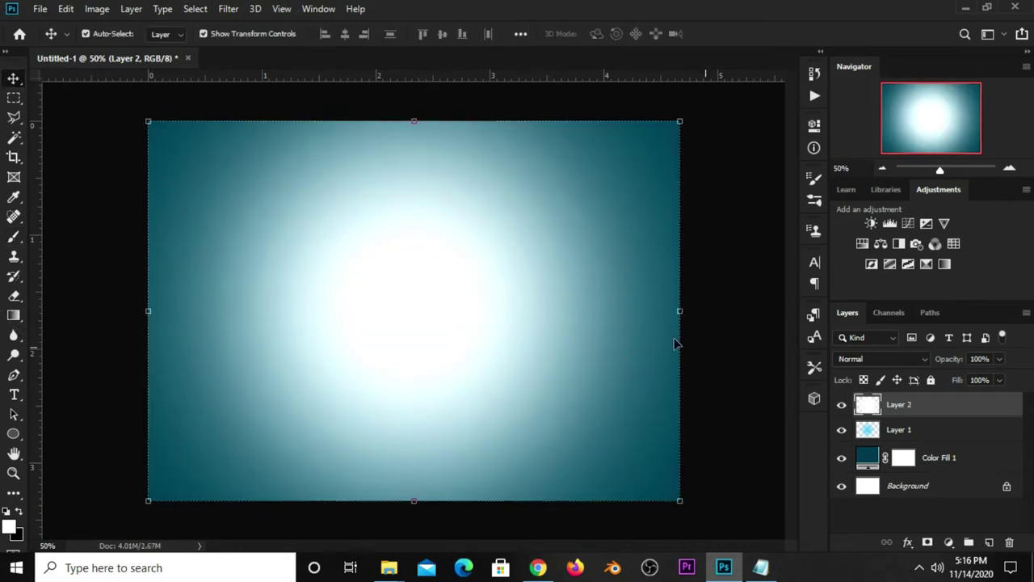
{"action": "left_click", "coordinate": [848, 361]}
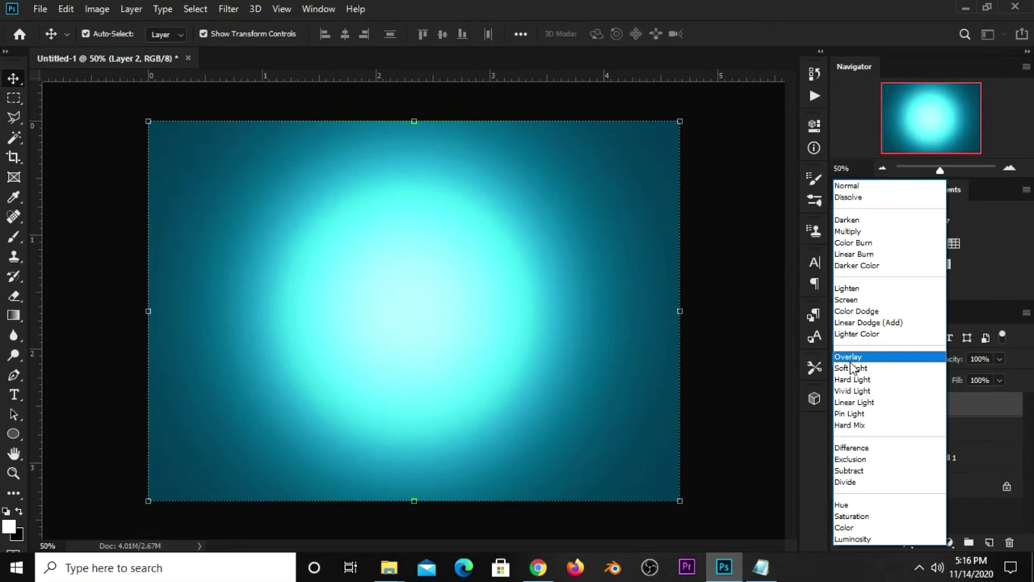
{"action": "left_click", "coordinate": [851, 361]}
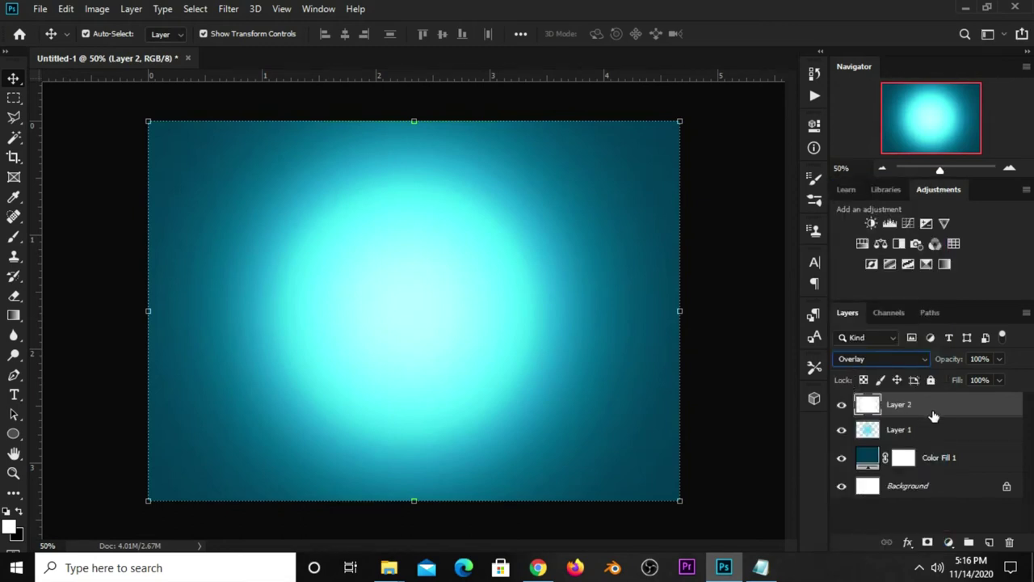
{"action": "left_click", "coordinate": [999, 358]}
{"action": "left_click_drag", "start_coordinate": [1002, 378], "coordinate": [978, 379]}
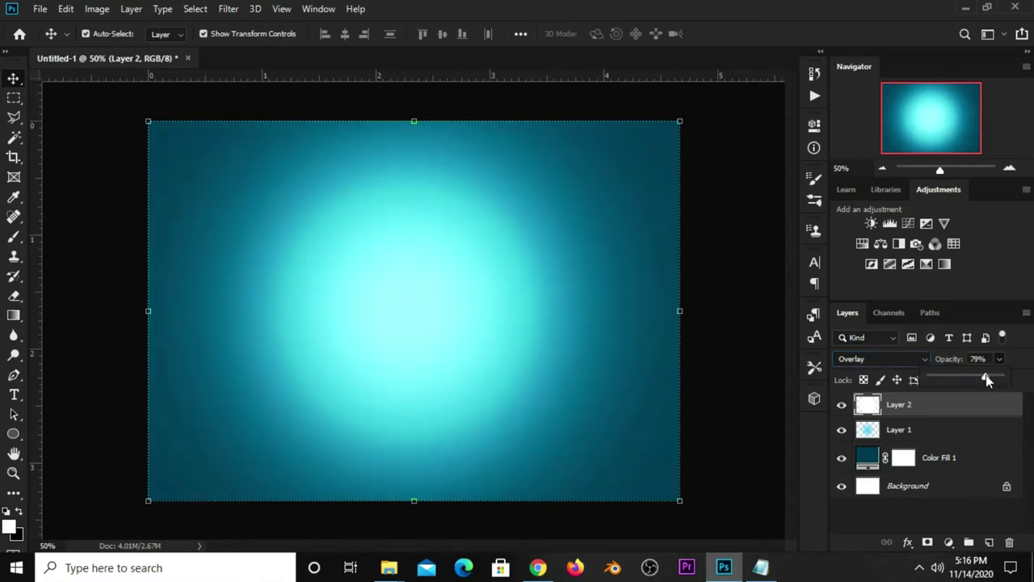
Step: Lower Layer 1's opacity to 62% and toggle its visibility to compare
{"action": "left_click", "coordinate": [901, 431]}
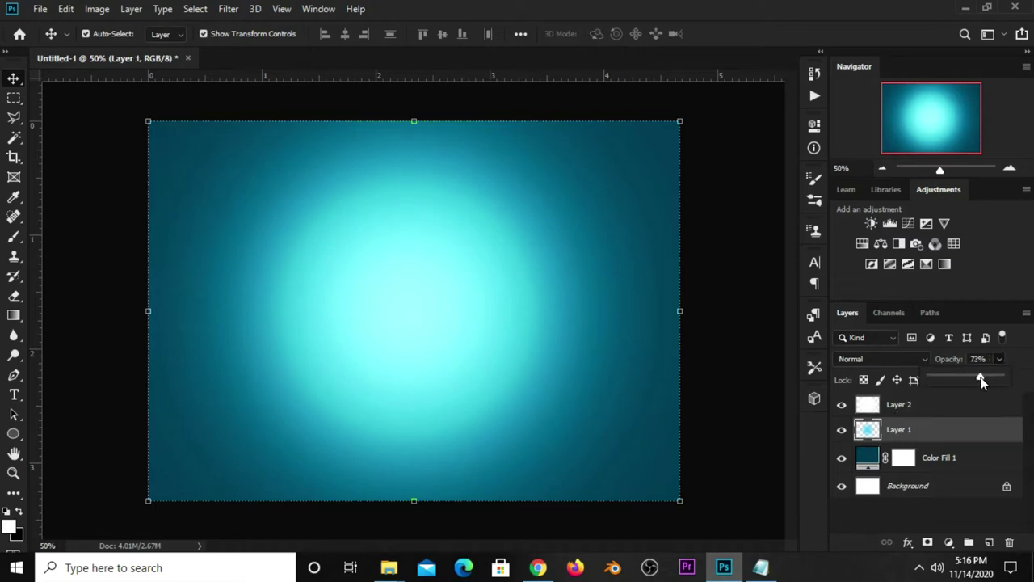
{"action": "left_click_drag", "start_coordinate": [980, 381], "coordinate": [961, 377]}
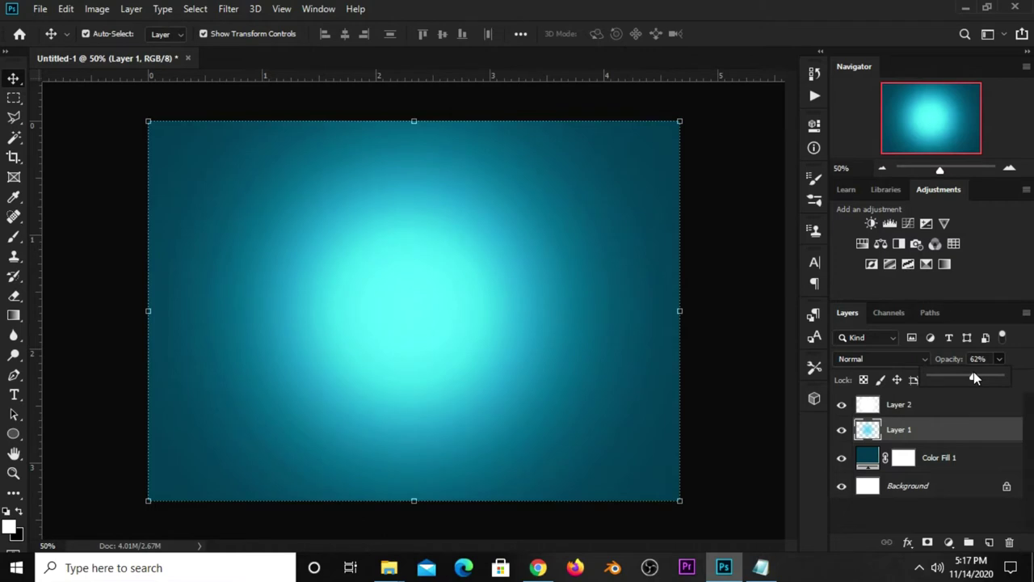
{"action": "left_click", "coordinate": [719, 272]}
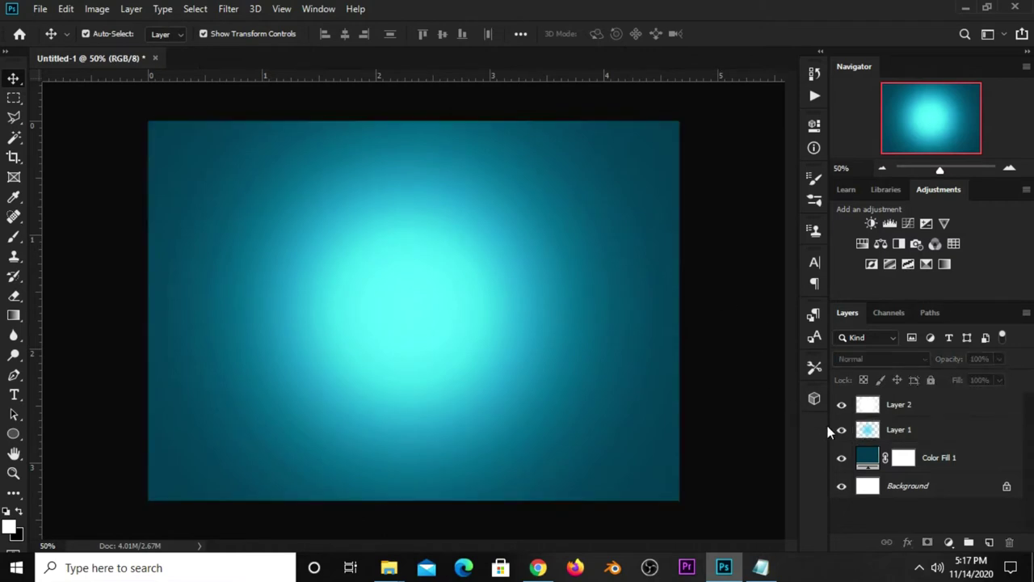
{"action": "left_click", "coordinate": [840, 430]}
{"action": "left_click", "coordinate": [841, 432]}
{"action": "scroll", "coordinate": [546, 305], "scroll_direction": "up", "scroll_amount": 1}
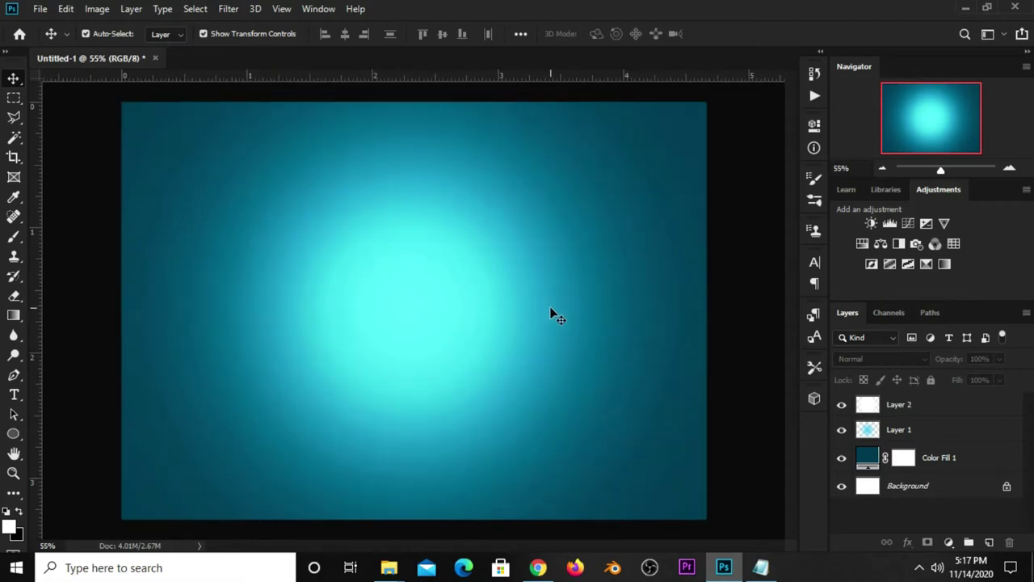
{"action": "scroll", "coordinate": [551, 301], "scroll_direction": "down", "scroll_amount": 1}
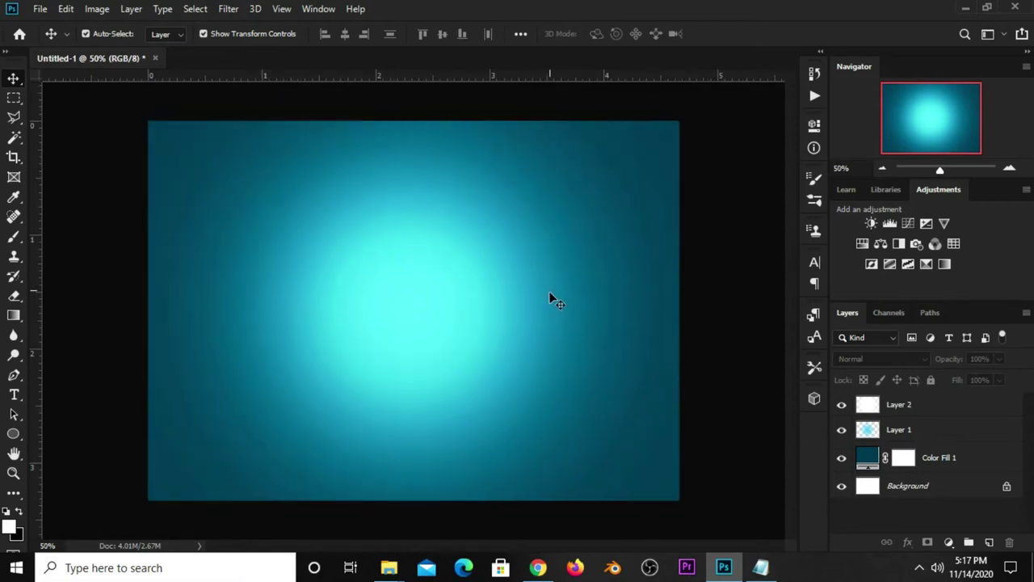
Step: Copy the aquamarine layer from lemon resources.psd and paste it into Untitled-1
{"action": "left_click", "coordinate": [40, 9]}
{"action": "mouse_move", "coordinate": [68, 99]}
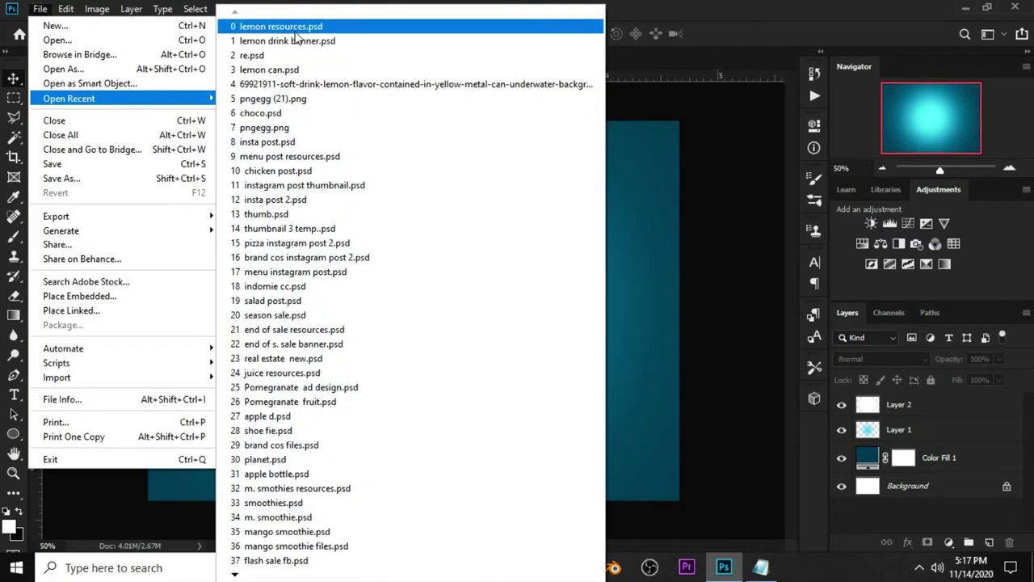
{"action": "left_click", "coordinate": [286, 26]}
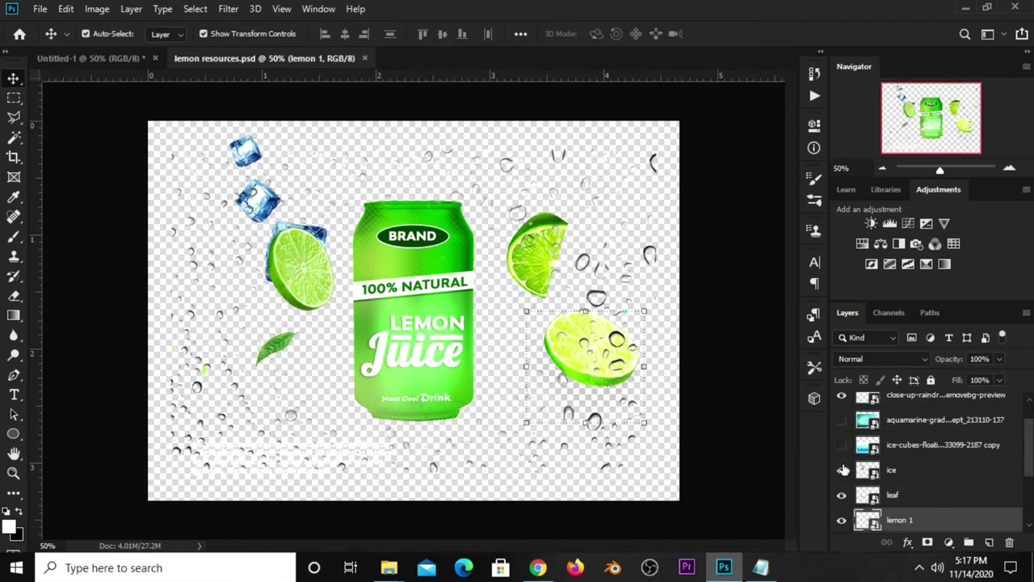
{"action": "left_click", "coordinate": [841, 419]}
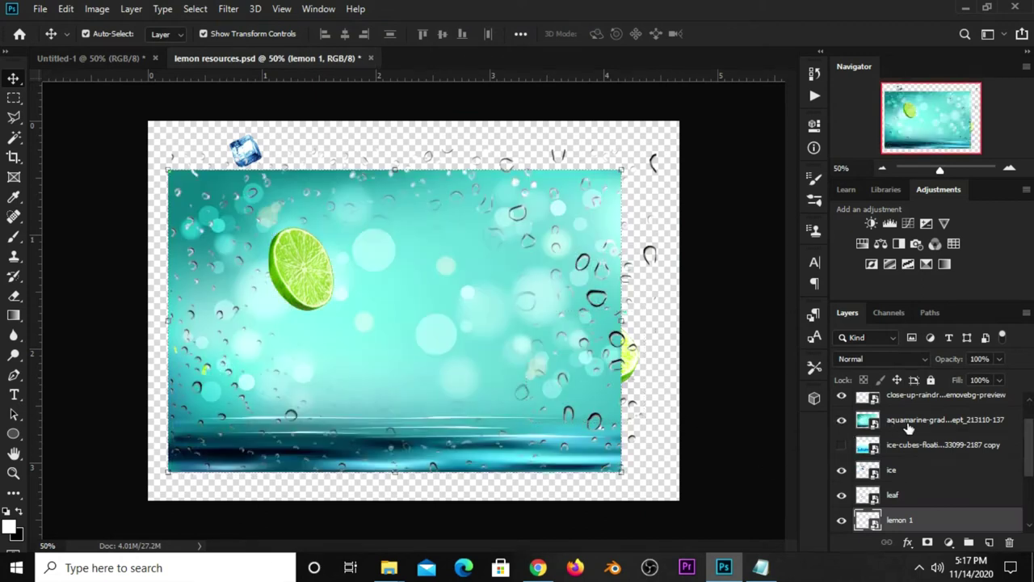
{"action": "left_click", "coordinate": [910, 427]}
{"action": "key", "text": "ctrl+c"}
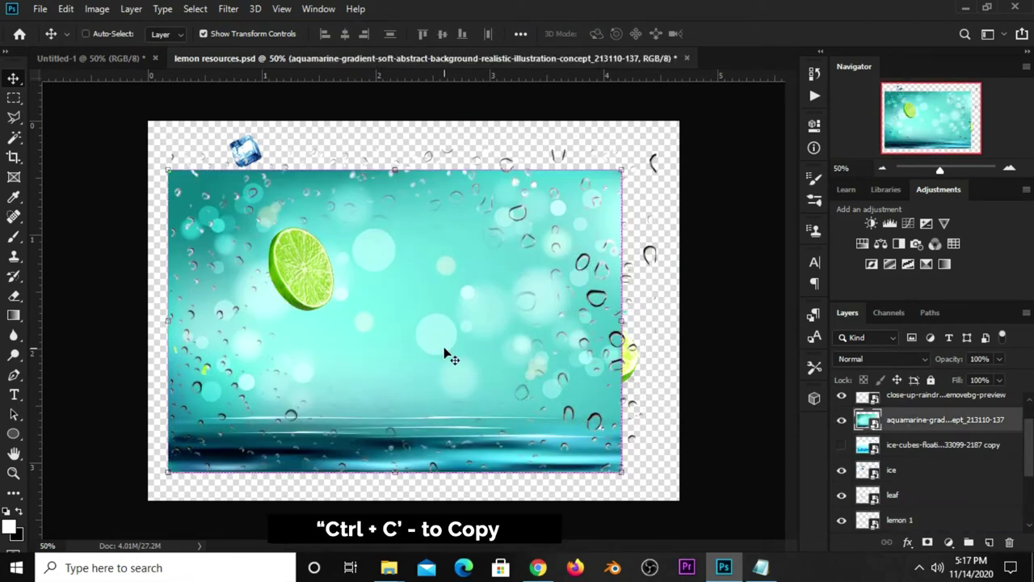
{"action": "left_click", "coordinate": [97, 58]}
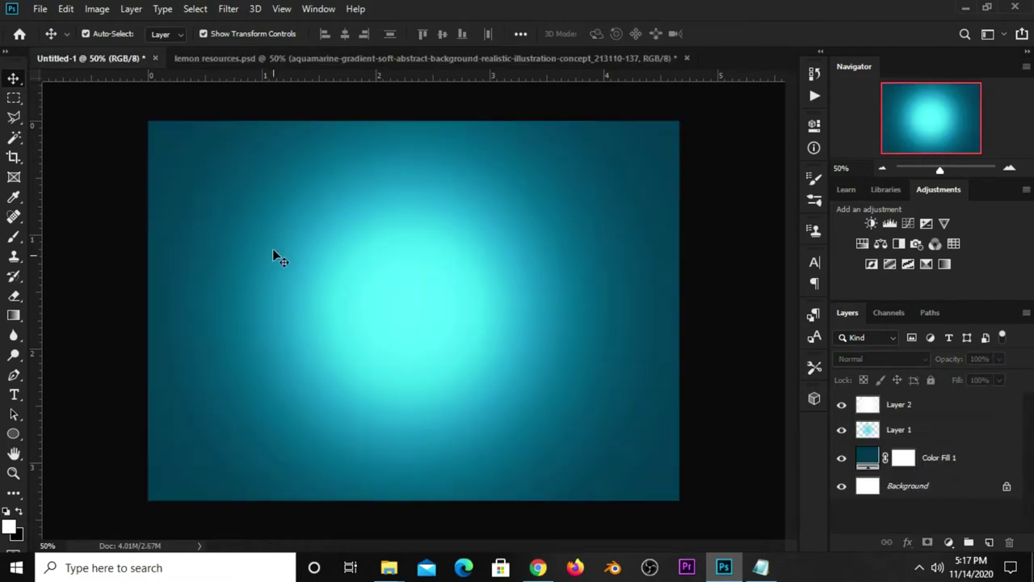
{"action": "key", "text": "ctrl+v"}
Step: Stretch the pasted aquamarine image to fill the canvas
{"action": "scroll", "coordinate": [377, 211], "scroll_direction": "down", "scroll_amount": 2}
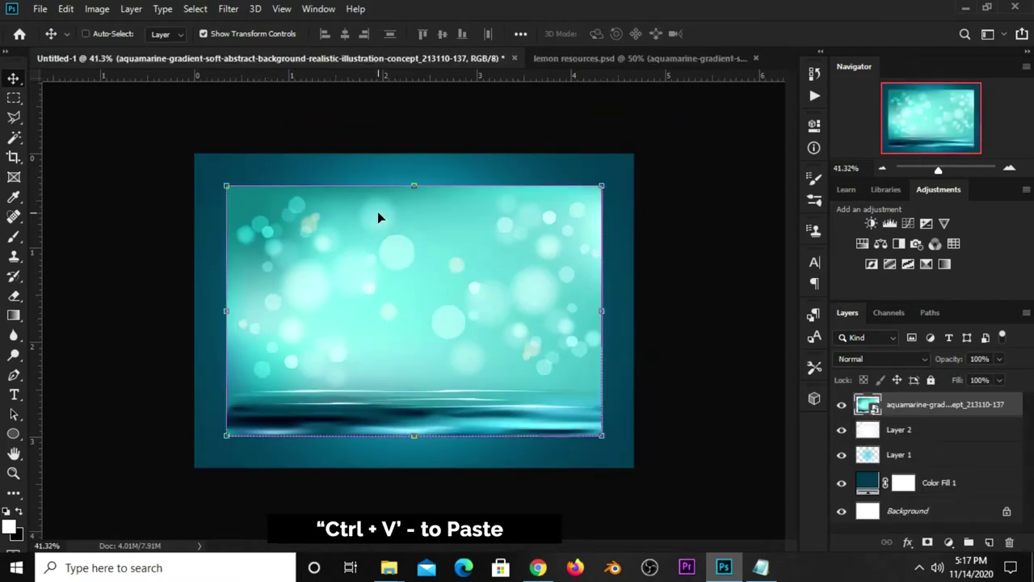
{"action": "left_click_drag", "start_coordinate": [412, 186], "coordinate": [423, 136]}
{"action": "left_click_drag", "start_coordinate": [415, 435], "coordinate": [415, 475]}
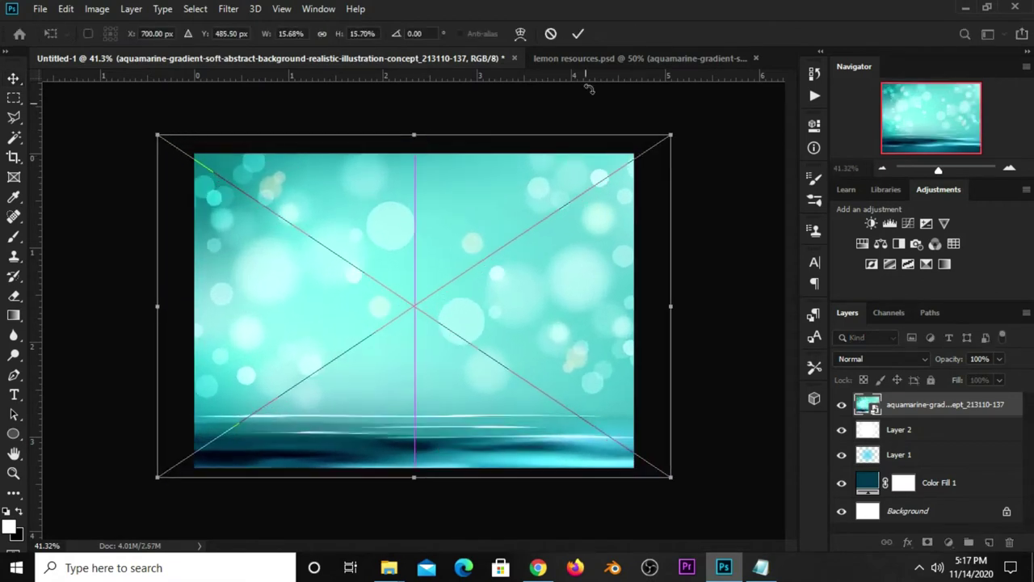
{"action": "left_click", "coordinate": [579, 34]}
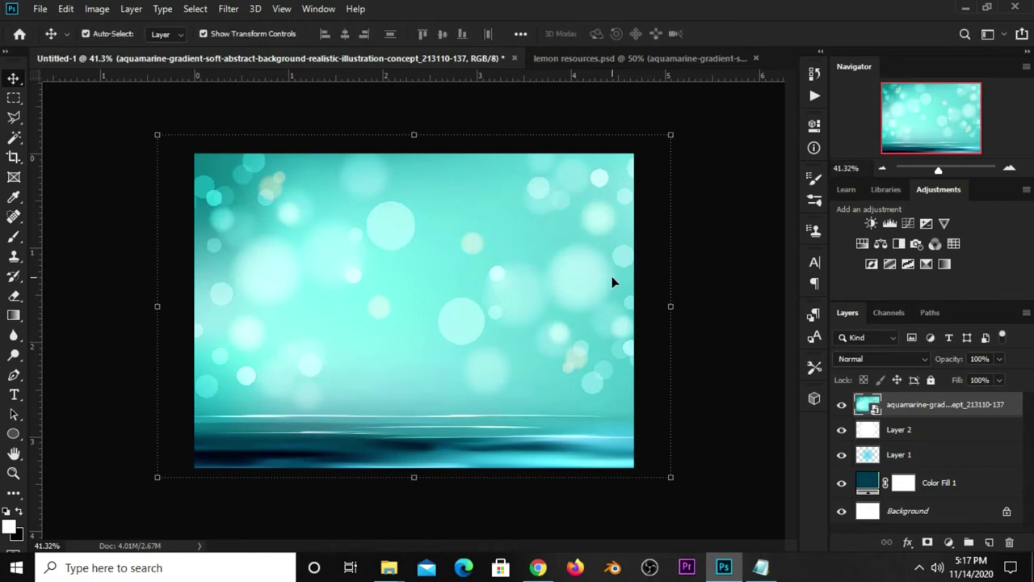
Step: Set the aquamarine layer to Overlay blend mode at 22% opacity
{"action": "left_click", "coordinate": [868, 353]}
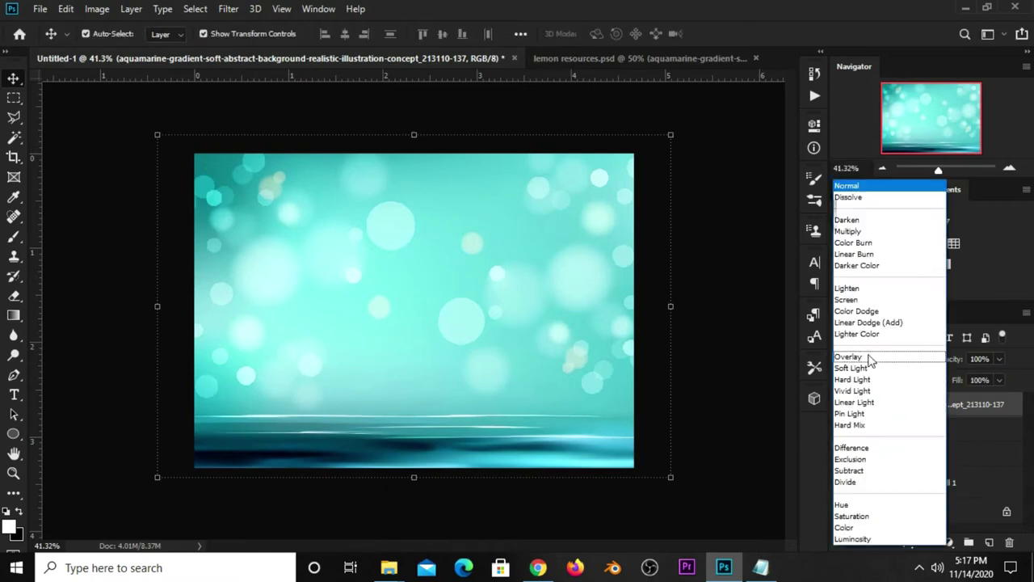
{"action": "left_click", "coordinate": [855, 357]}
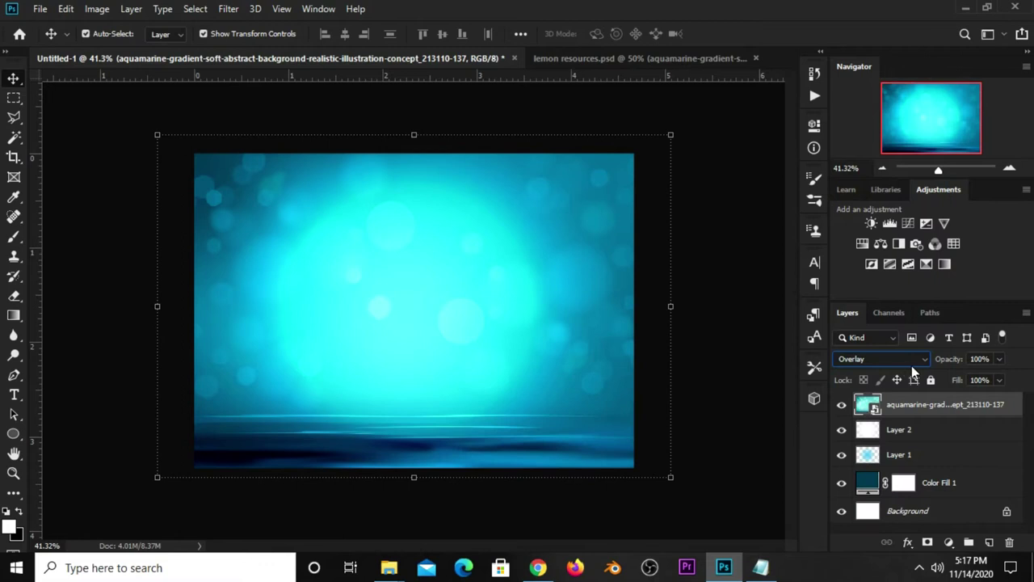
{"action": "left_click", "coordinate": [1000, 361]}
{"action": "left_click_drag", "start_coordinate": [946, 380], "coordinate": [946, 380]}
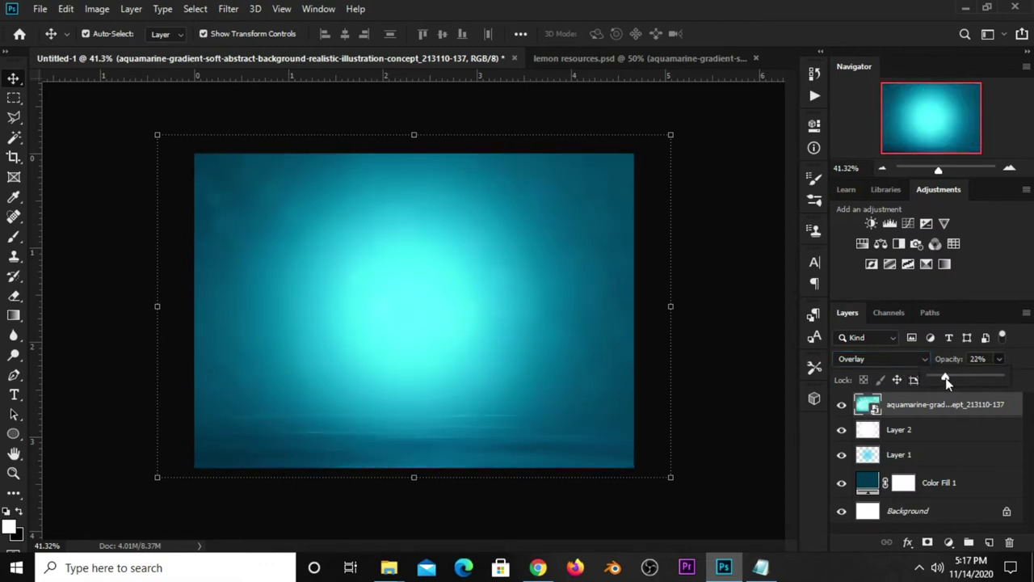
{"action": "left_click", "coordinate": [734, 377]}
Step: Apply a 7.0 px Gaussian Blur to the aquamarine layer and add empty Layer 3 on top
{"action": "left_click", "coordinate": [841, 405]}
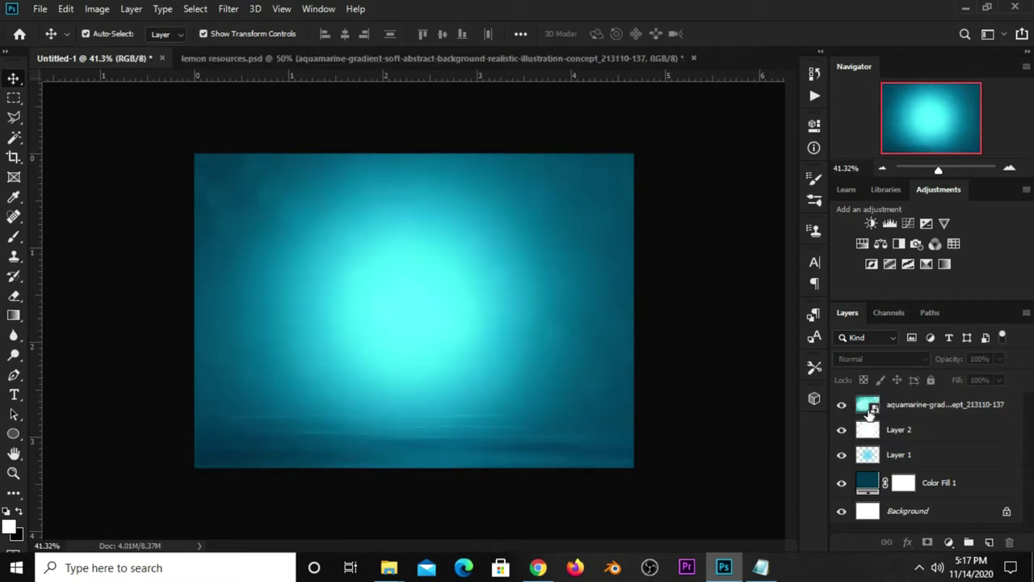
{"action": "left_click", "coordinate": [902, 408]}
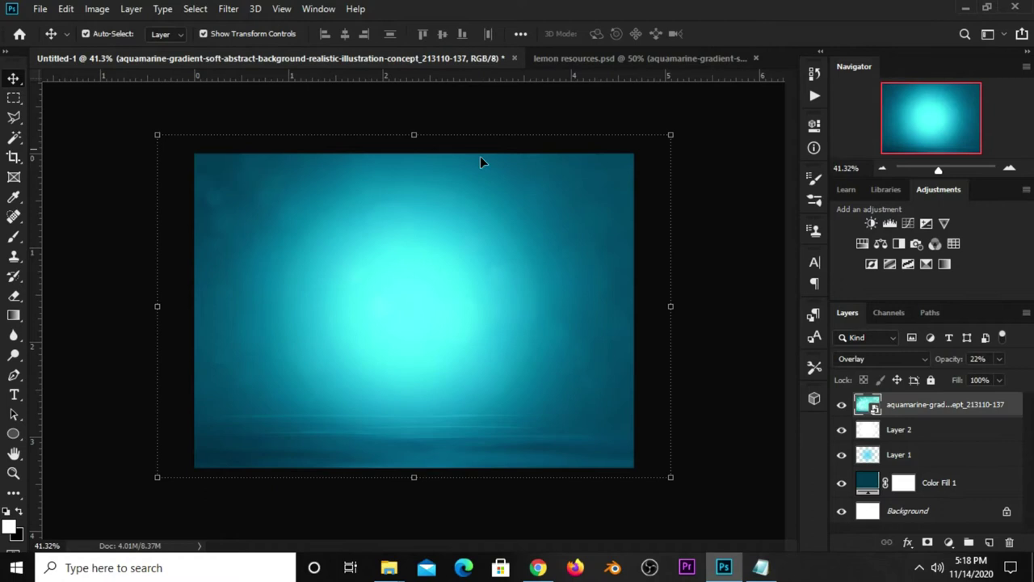
{"action": "left_click", "coordinate": [230, 10]}
{"action": "mouse_move", "coordinate": [236, 181]}
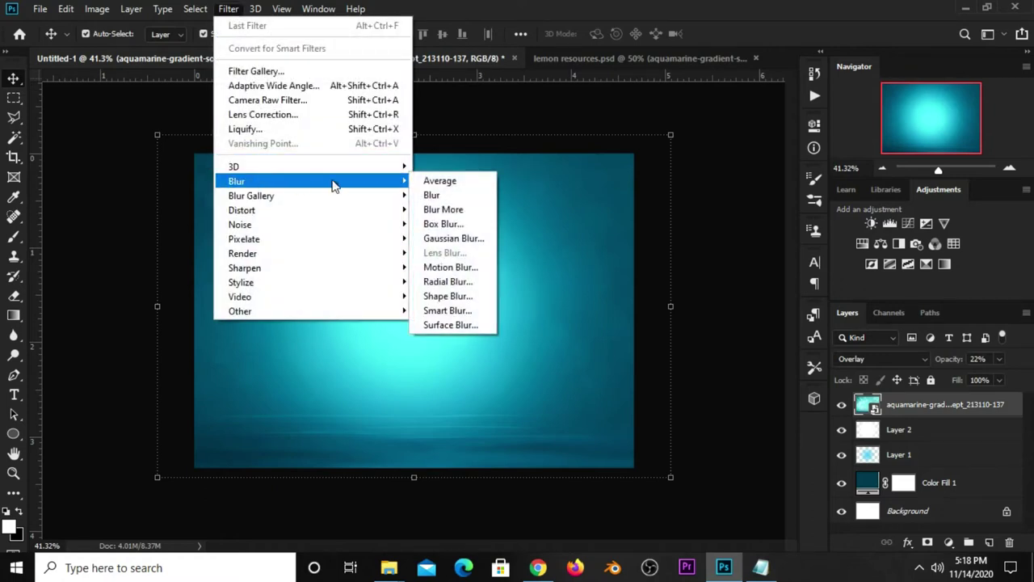
{"action": "left_click", "coordinate": [450, 239]}
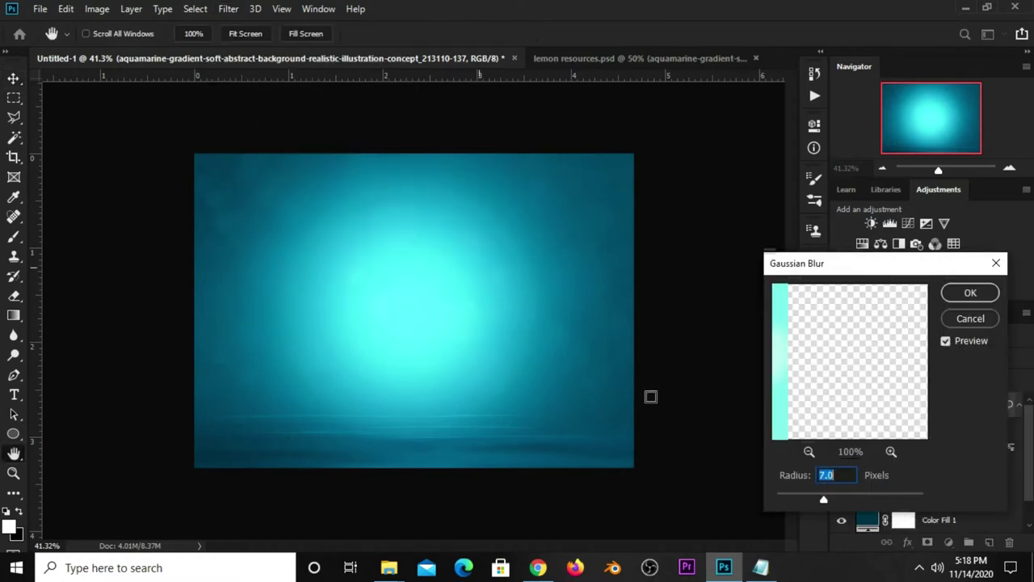
{"action": "left_click", "coordinate": [960, 298]}
{"action": "left_click", "coordinate": [689, 293]}
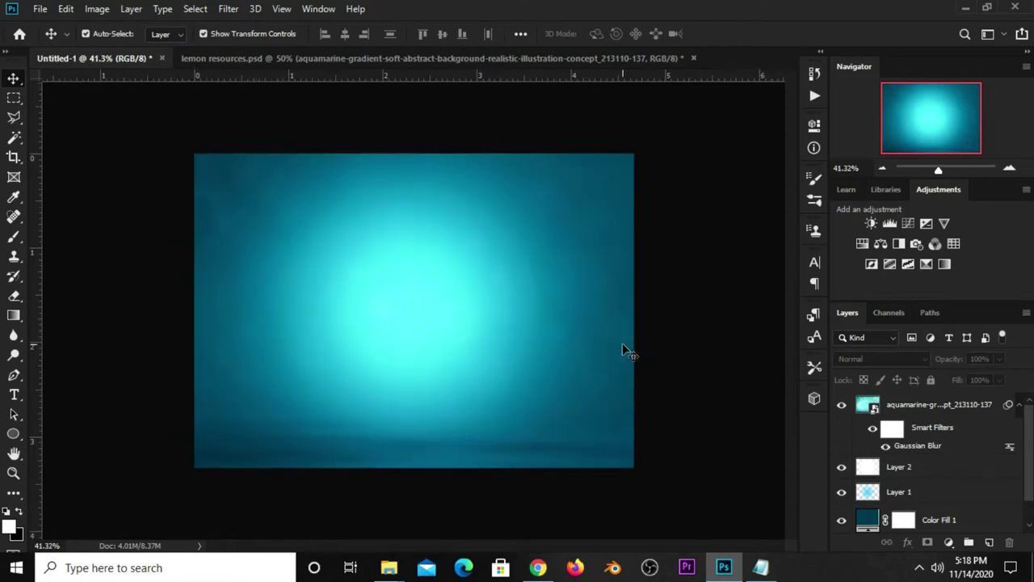
{"action": "left_click", "coordinate": [989, 542]}
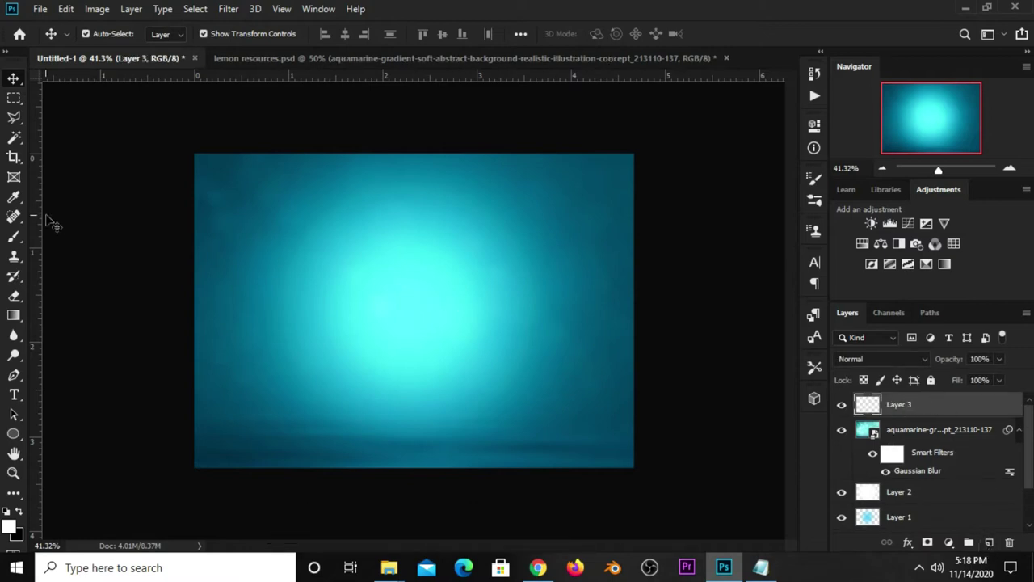
Step: Stamp a white 800 px halftone dot brush right of the canvas centre
{"action": "left_click", "coordinate": [19, 239]}
{"action": "right_click", "coordinate": [19, 242]}
{"action": "left_click", "coordinate": [49, 235]}
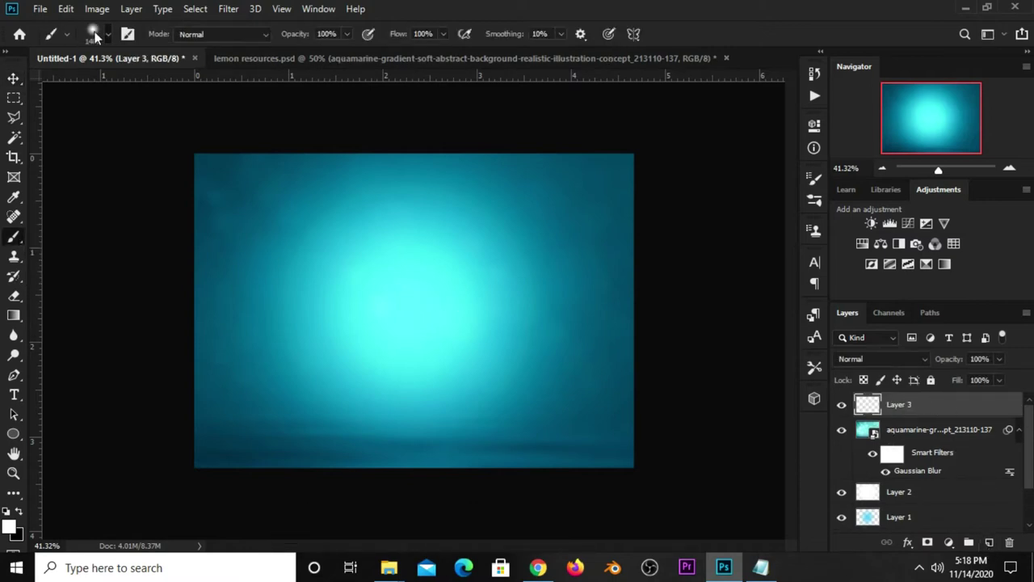
{"action": "left_click", "coordinate": [97, 34]}
{"action": "left_click", "coordinate": [54, 148]}
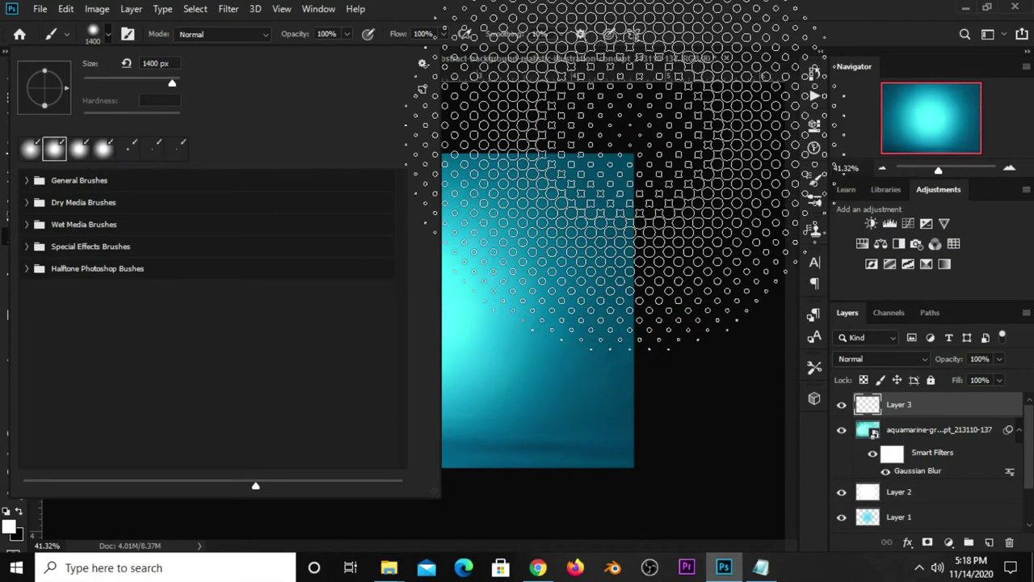
{"action": "left_click", "coordinate": [699, 35]}
{"action": "key", "text": "bracketleft"}
{"action": "key", "text": "bracketleft"}
{"action": "key", "text": "bracketleft"}
{"action": "key", "text": "bracketleft"}
{"action": "key", "text": "bracketleft"}
{"action": "key", "text": "bracketleft"}
{"action": "key", "text": "bracketleft"}
{"action": "key", "text": "bracketleft"}
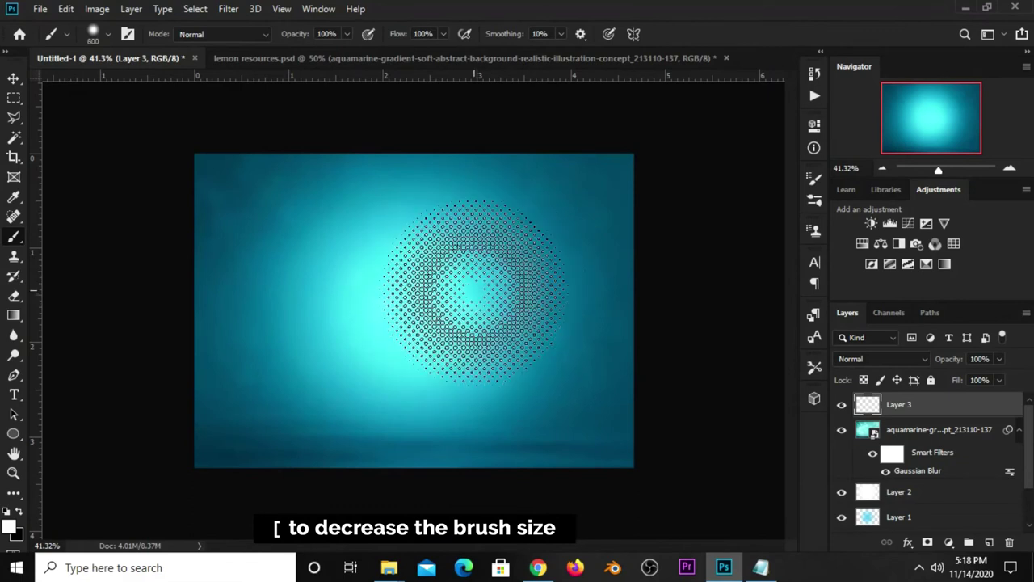
{"action": "key", "text": "bracketright"}
{"action": "key", "text": "bracketright"}
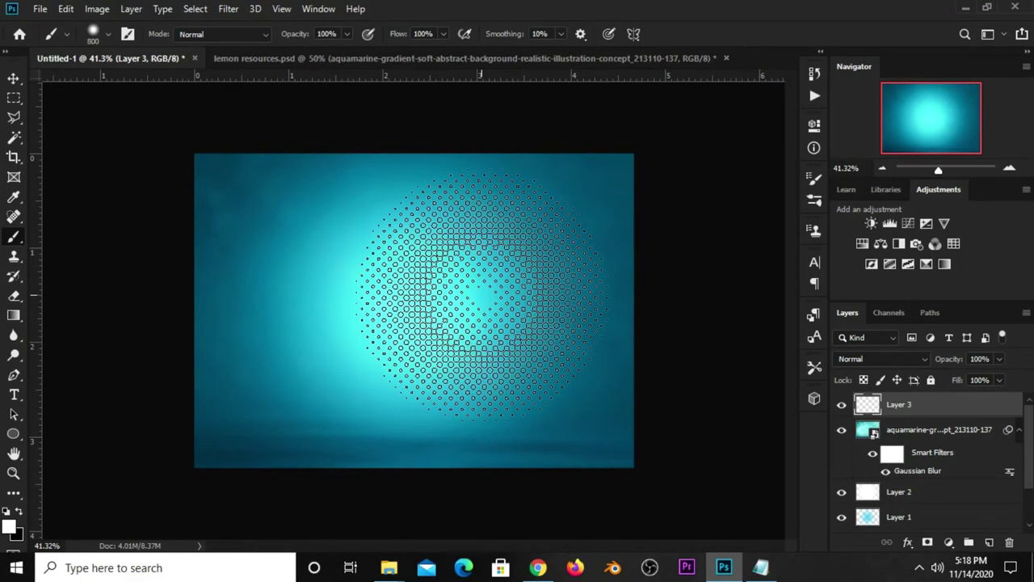
{"action": "left_click", "coordinate": [483, 295]}
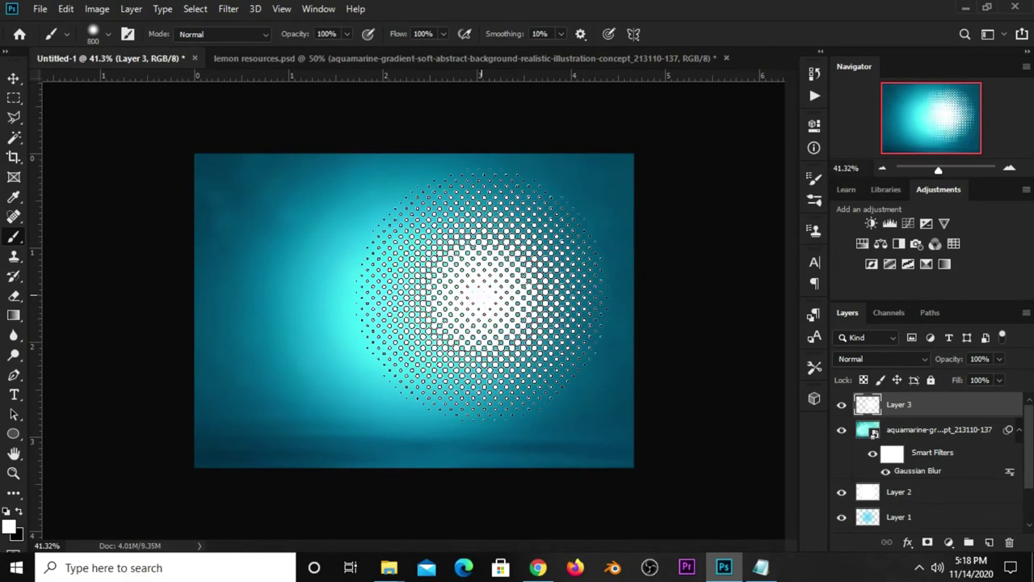
{"action": "left_click", "coordinate": [14, 76]}
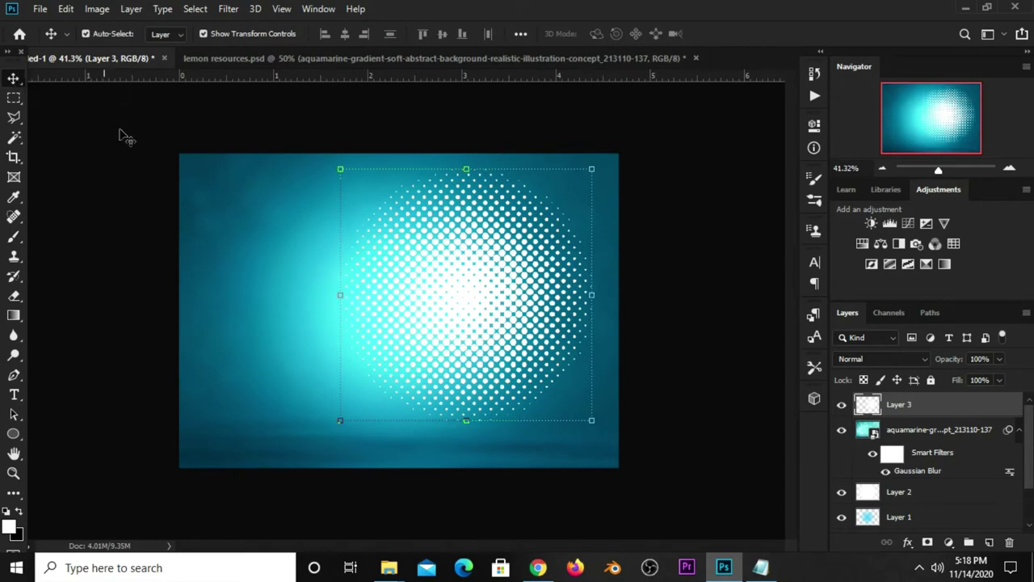
Step: Set the halftone Layer 3 to Soft Light at 12% opacity
{"action": "left_click", "coordinate": [880, 358]}
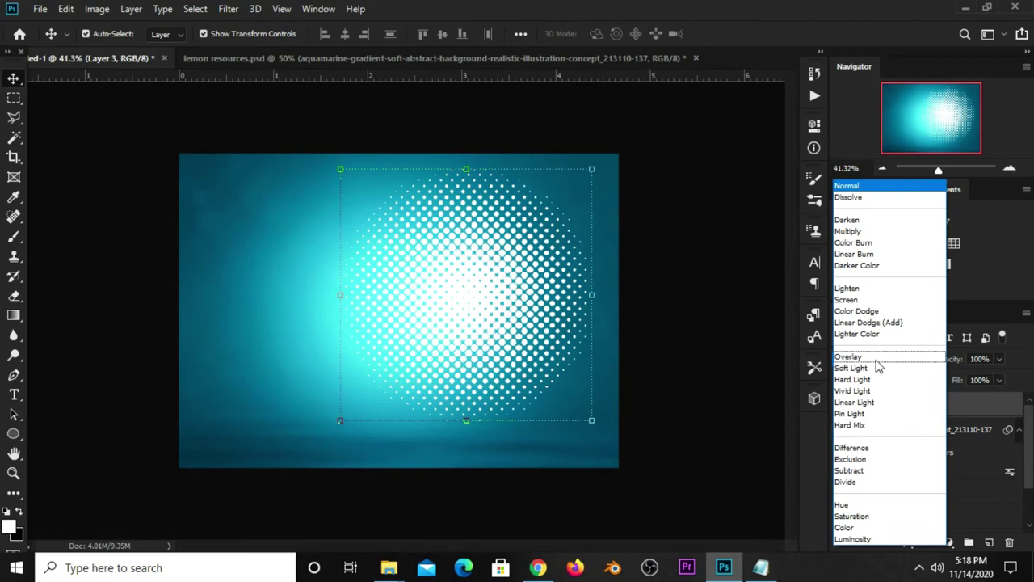
{"action": "left_click", "coordinate": [877, 372]}
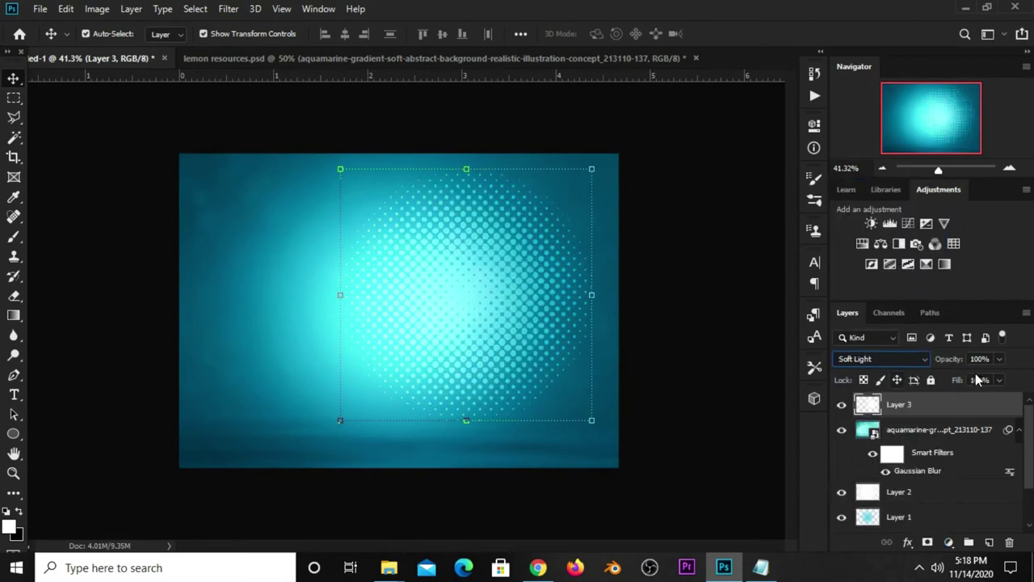
{"action": "left_click", "coordinate": [1000, 360]}
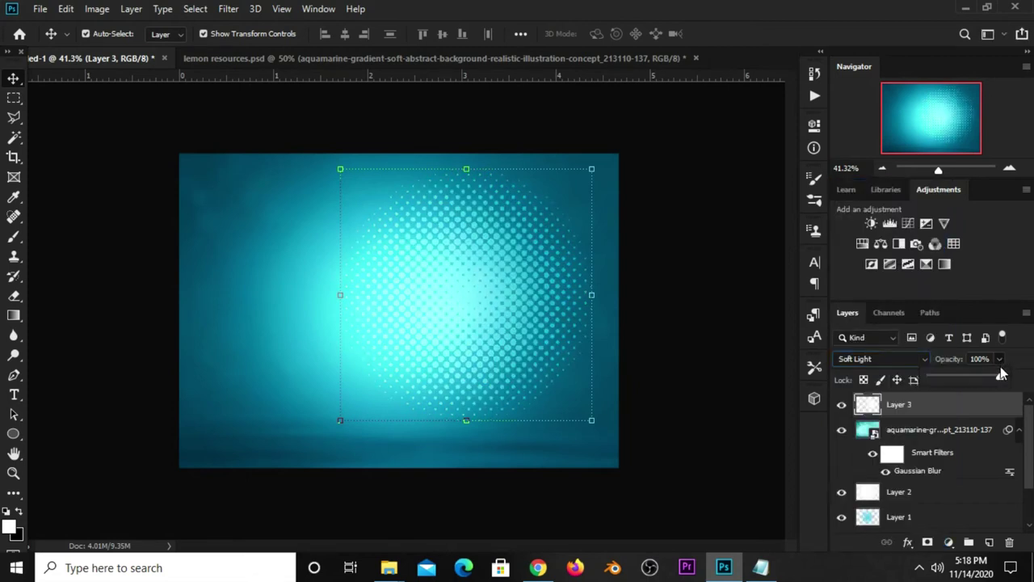
{"action": "left_click_drag", "start_coordinate": [967, 378], "coordinate": [945, 378]}
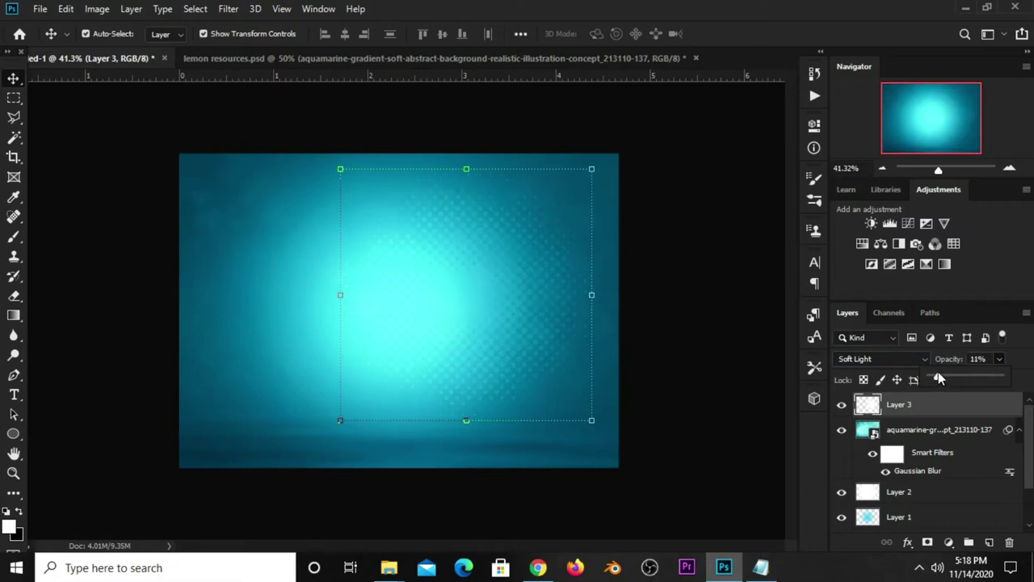
{"action": "left_click", "coordinate": [681, 288]}
Step: Add a Curves adjustment layer with the RGB midpoint pulled slightly down
{"action": "left_click", "coordinate": [949, 543]}
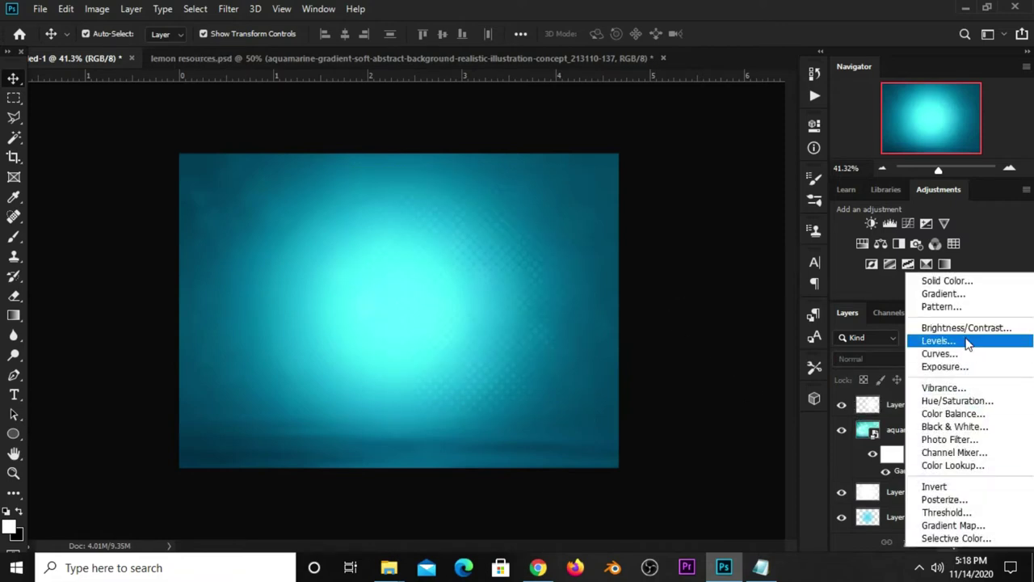
{"action": "left_click", "coordinate": [944, 355]}
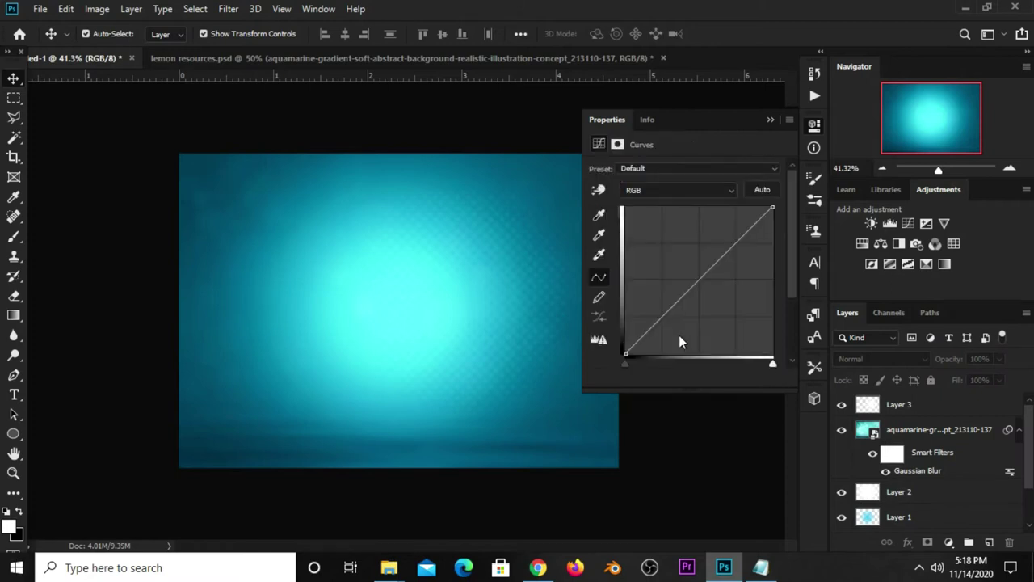
{"action": "left_click_drag", "start_coordinate": [669, 309], "coordinate": [679, 310]}
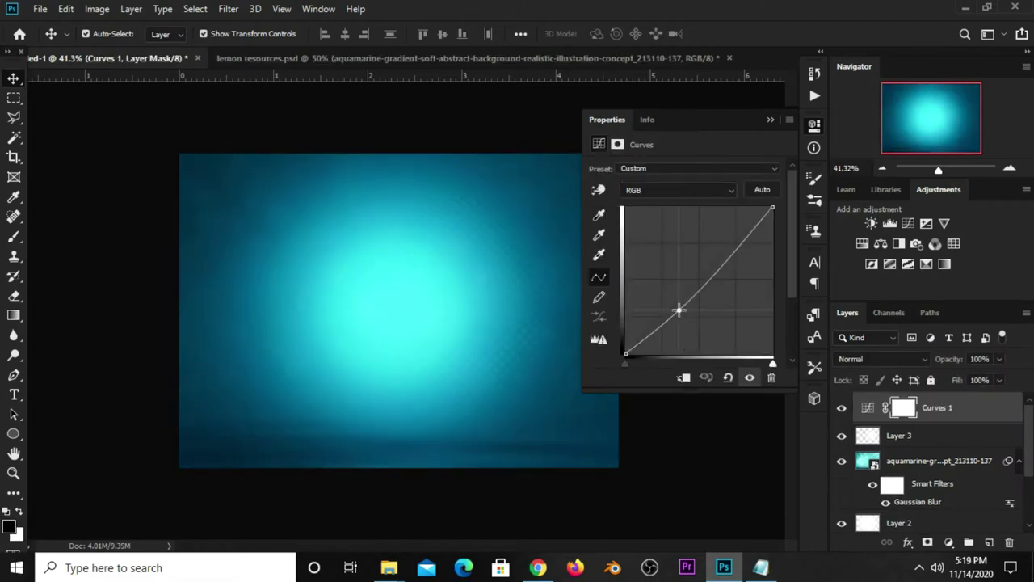
{"action": "left_click_drag", "start_coordinate": [678, 309], "coordinate": [680, 311]}
{"action": "left_click", "coordinate": [770, 121]}
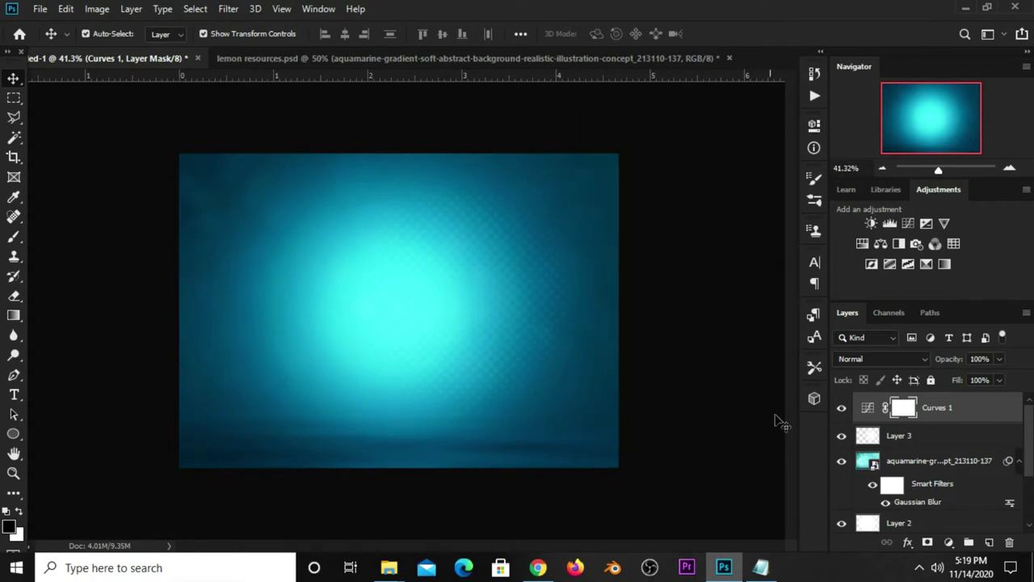
{"action": "left_click", "coordinate": [842, 408]}
Step: Drag the raindrops layer from lemon resources into the ad and scale it to about 127% to cover the canvas
{"action": "left_click", "coordinate": [437, 60]}
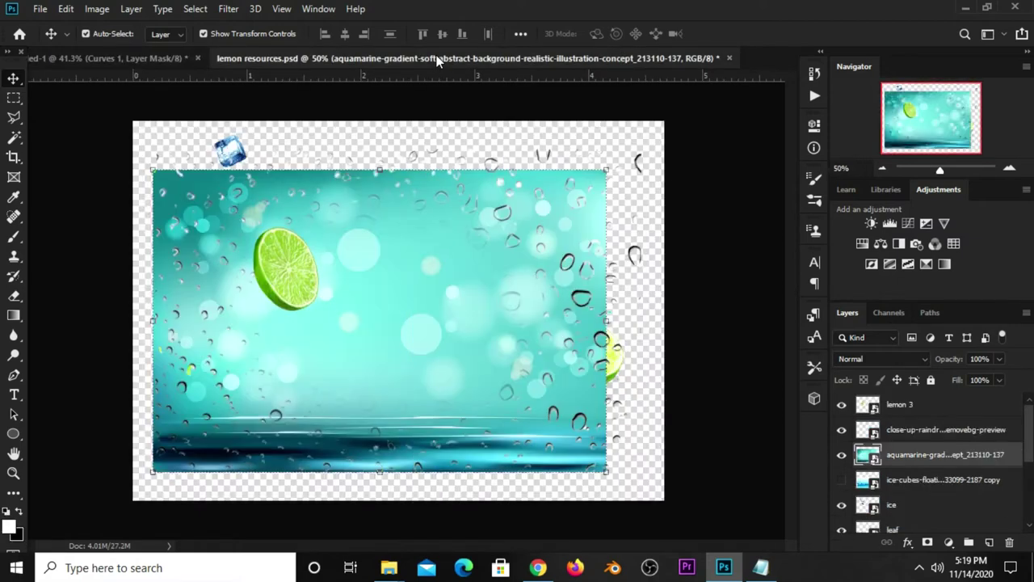
{"action": "left_click", "coordinate": [841, 454]}
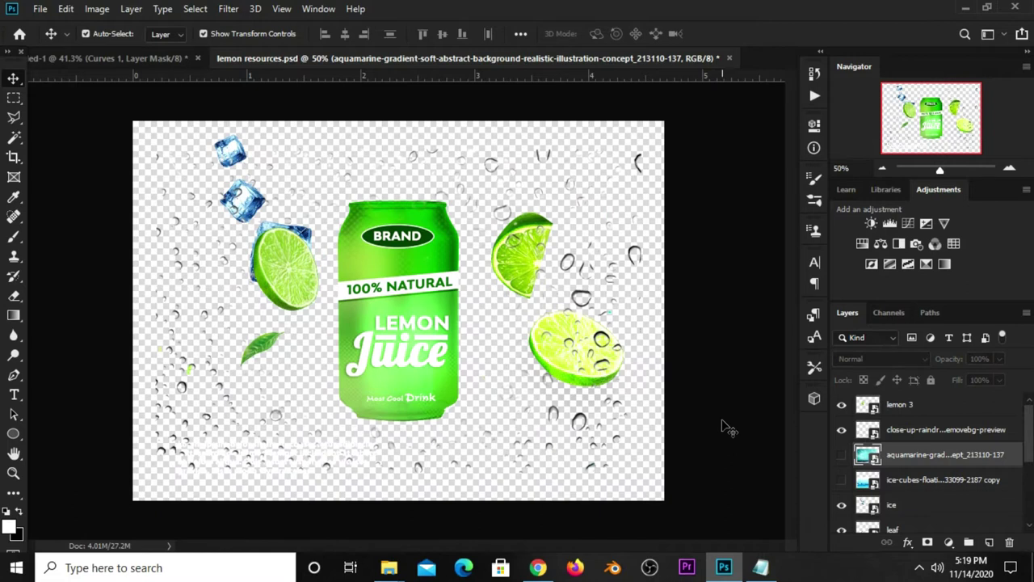
{"action": "left_click", "coordinate": [586, 430]}
{"action": "scroll", "coordinate": [585, 429], "scroll_direction": "up", "scroll_amount": 3}
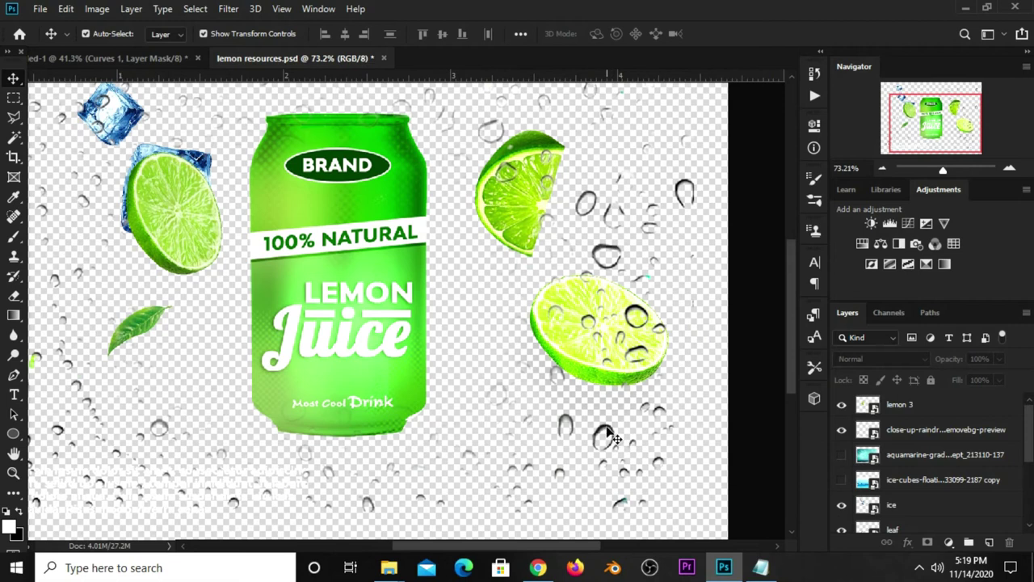
{"action": "left_click", "coordinate": [612, 436]}
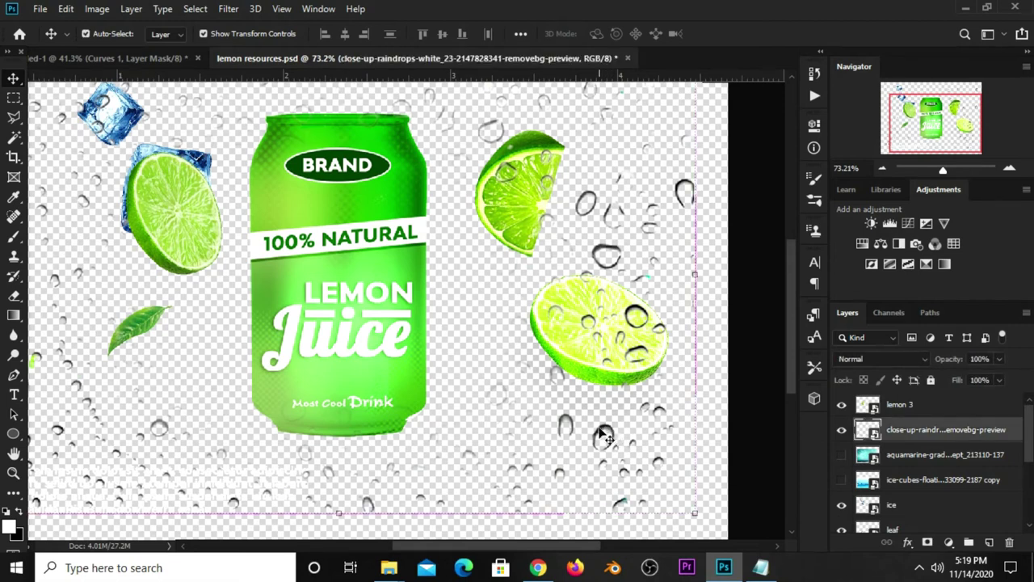
{"action": "left_click", "coordinate": [138, 59]}
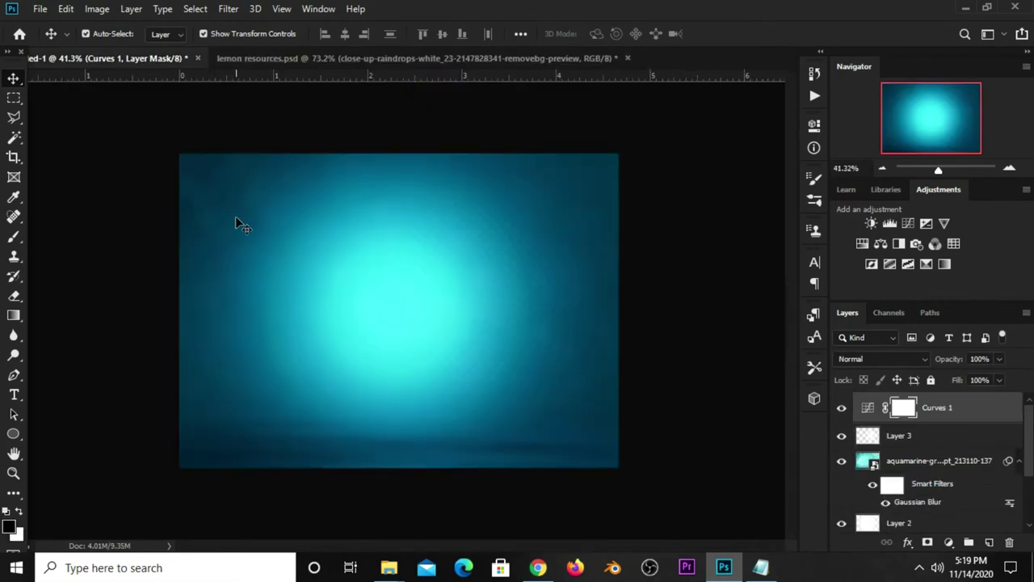
{"action": "left_click_drag", "start_coordinate": [239, 220], "coordinate": [252, 230]}
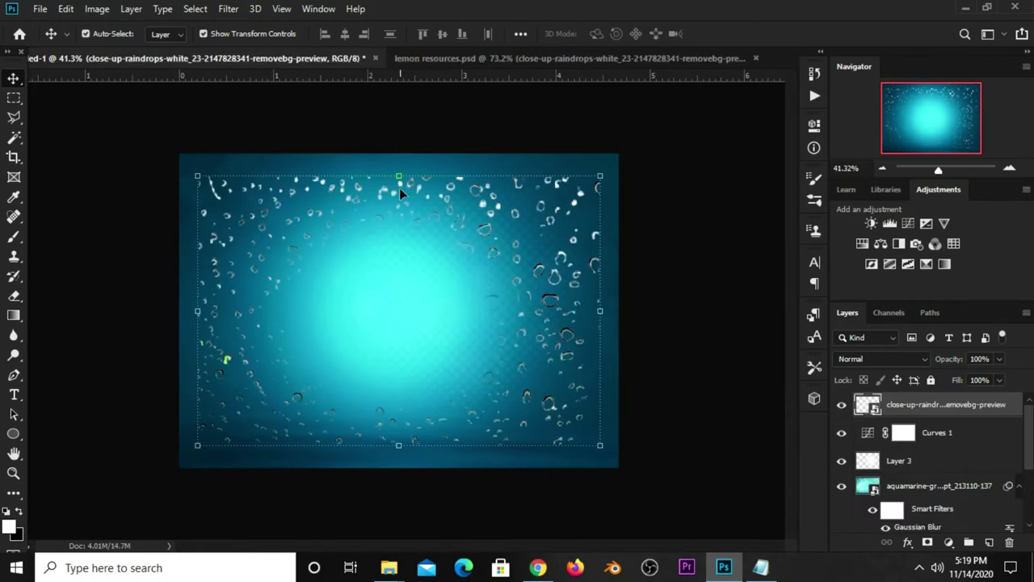
{"action": "left_click_drag", "start_coordinate": [399, 175], "coordinate": [395, 141]}
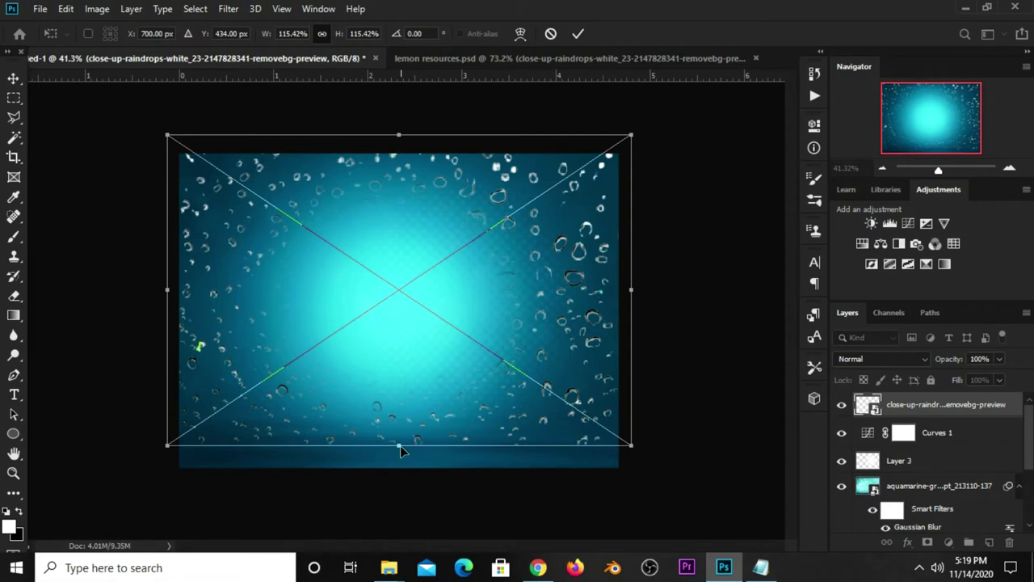
{"action": "left_click_drag", "start_coordinate": [401, 466], "coordinate": [408, 478]}
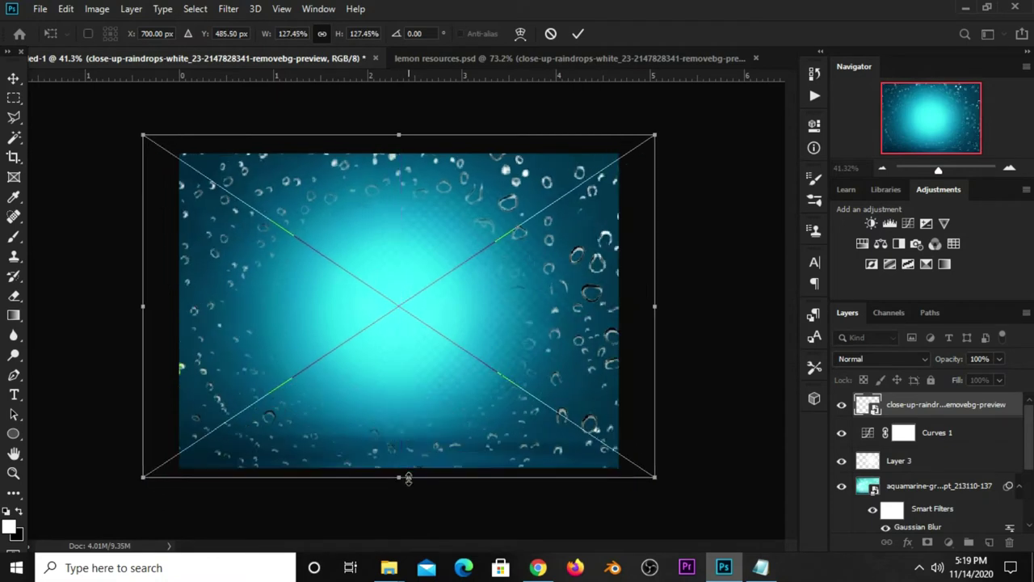
{"action": "left_click", "coordinate": [578, 33]}
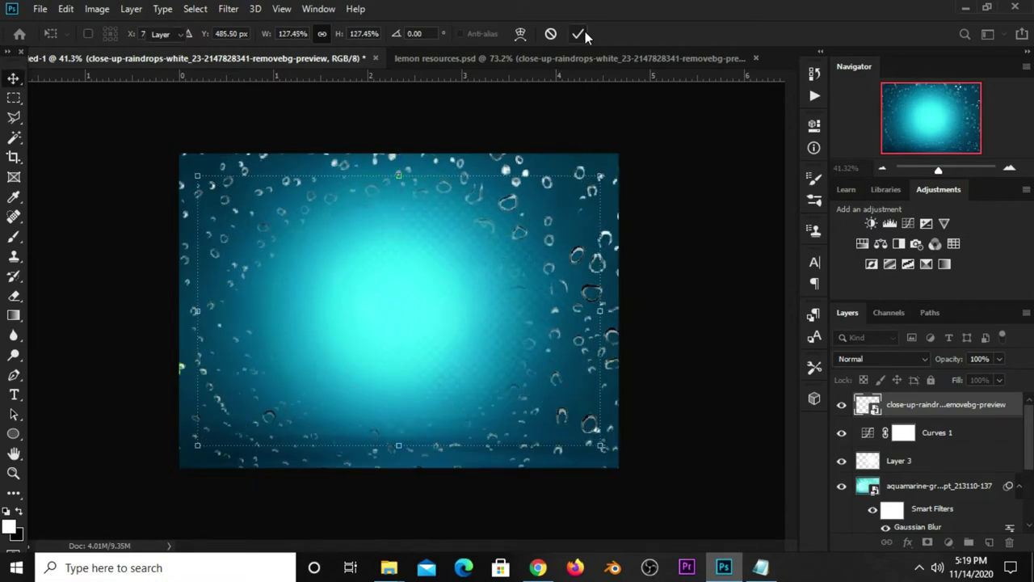
Step: Set the raindrops layer to Multiply blend mode at 17% opacity
{"action": "left_click", "coordinate": [850, 357]}
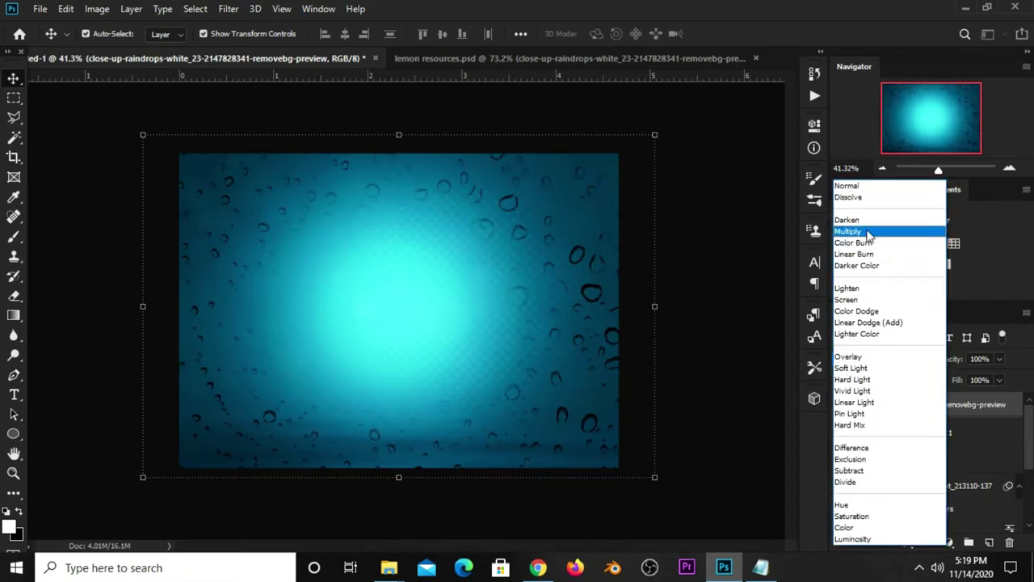
{"action": "left_click", "coordinate": [868, 232]}
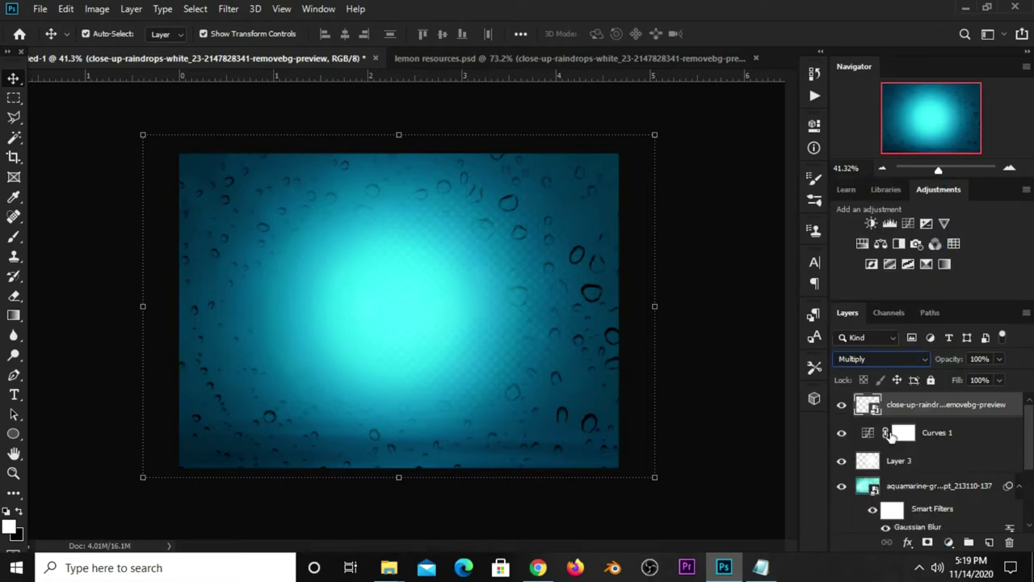
{"action": "left_click", "coordinate": [1000, 358]}
{"action": "left_click_drag", "start_coordinate": [978, 377], "coordinate": [942, 377]}
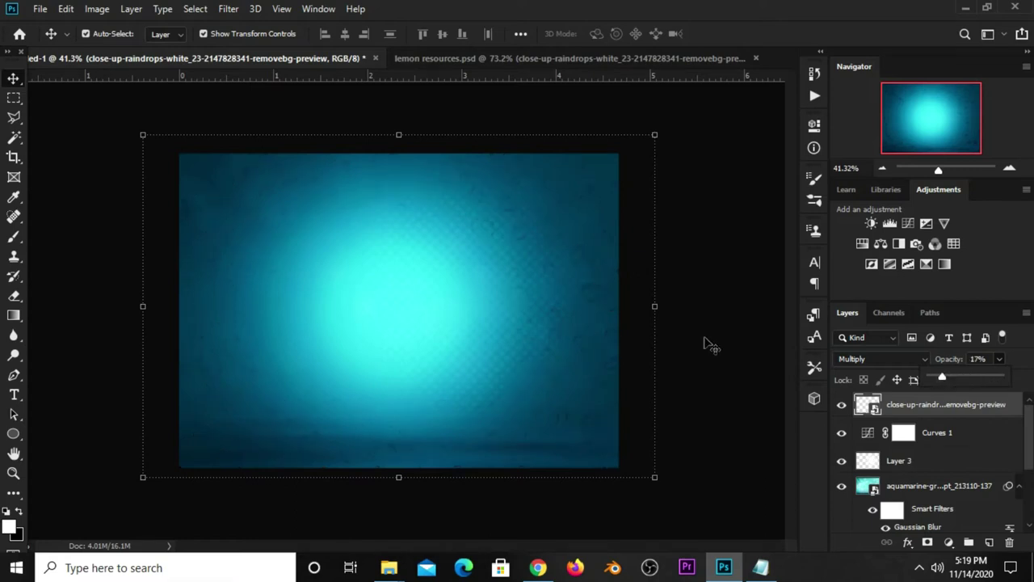
{"action": "left_click", "coordinate": [704, 342]}
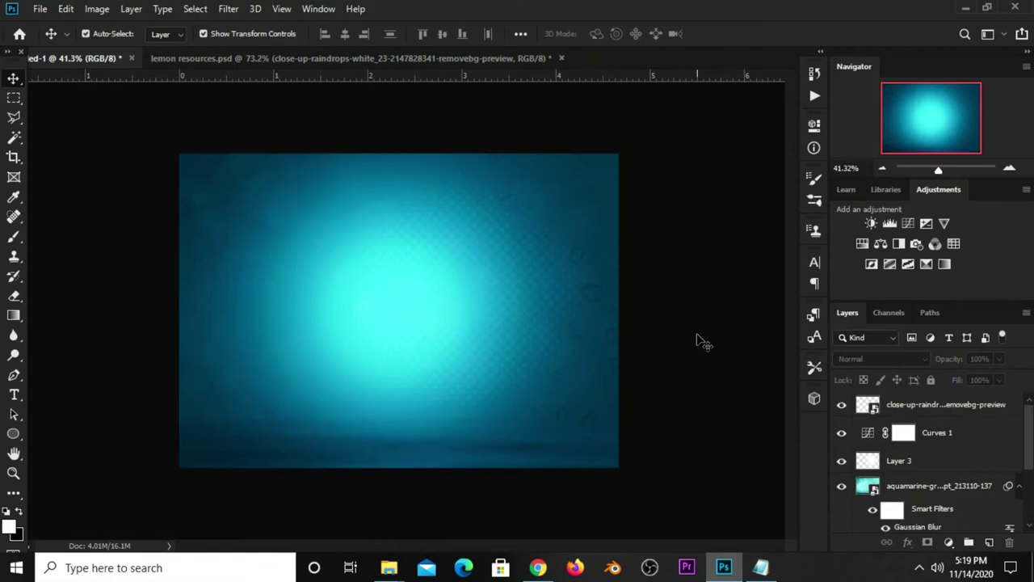
Step: Show the ice-cubes water layer in lemon resources and drag it into the ad
{"action": "left_click", "coordinate": [344, 58]}
{"action": "scroll", "coordinate": [554, 220], "scroll_direction": "down", "scroll_amount": 1}
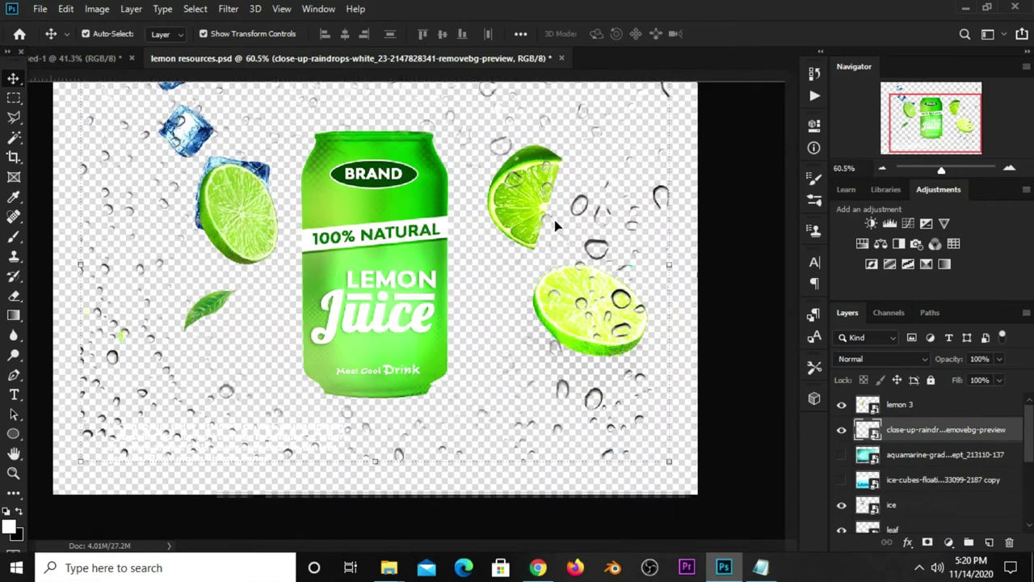
{"action": "scroll", "coordinate": [554, 220], "scroll_direction": "down", "scroll_amount": 1}
{"action": "scroll", "coordinate": [898, 429], "scroll_direction": "down", "scroll_amount": 2}
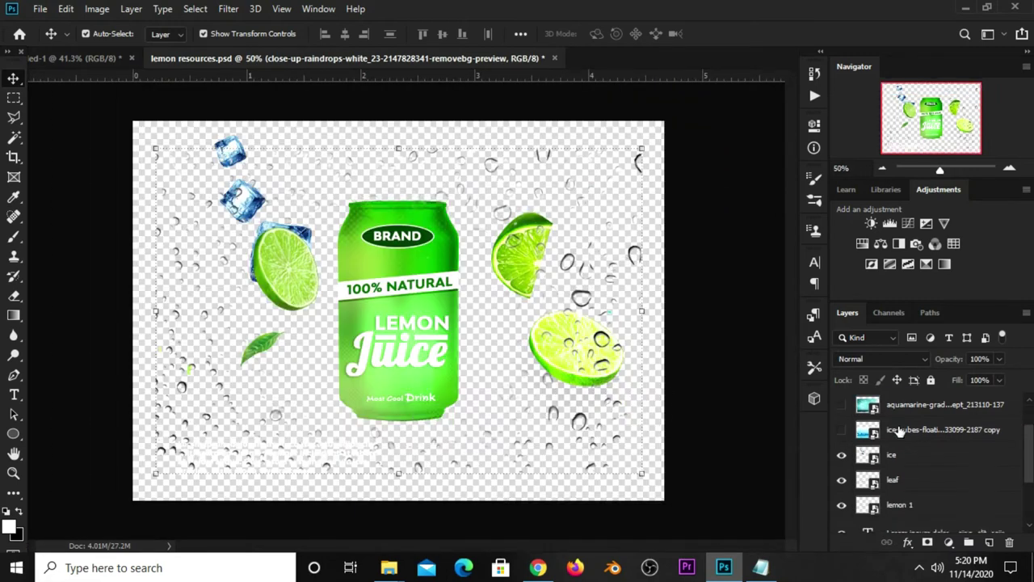
{"action": "left_click", "coordinate": [905, 434]}
{"action": "left_click", "coordinate": [841, 430]}
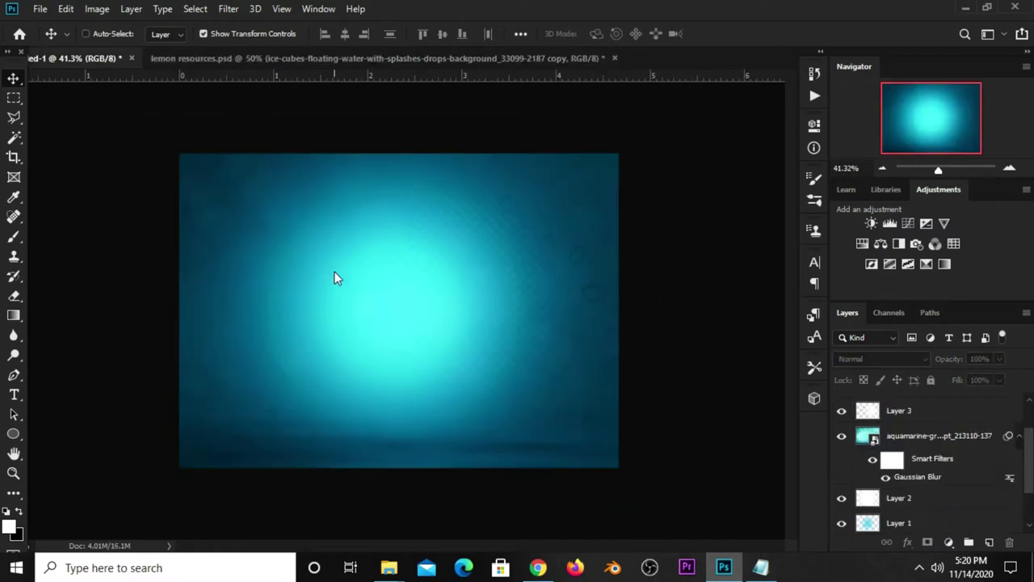
{"action": "mouse_move", "coordinate": [111, 133]}
{"action": "left_mouse_down"}
{"action": "mouse_move", "coordinate": [363, 282]}
{"action": "mouse_move", "coordinate": [370, 387]}
{"action": "left_mouse_up"}
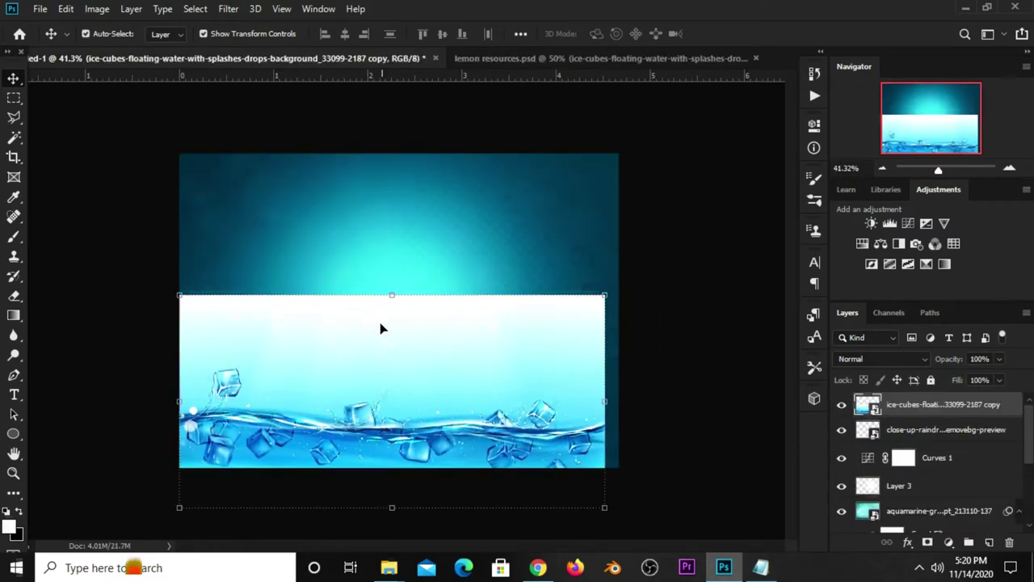
Step: Scale the ice-cubes image to the canvas width, nudge it up, and add a layer mask
{"action": "left_click_drag", "start_coordinate": [604, 294], "coordinate": [638, 276]}
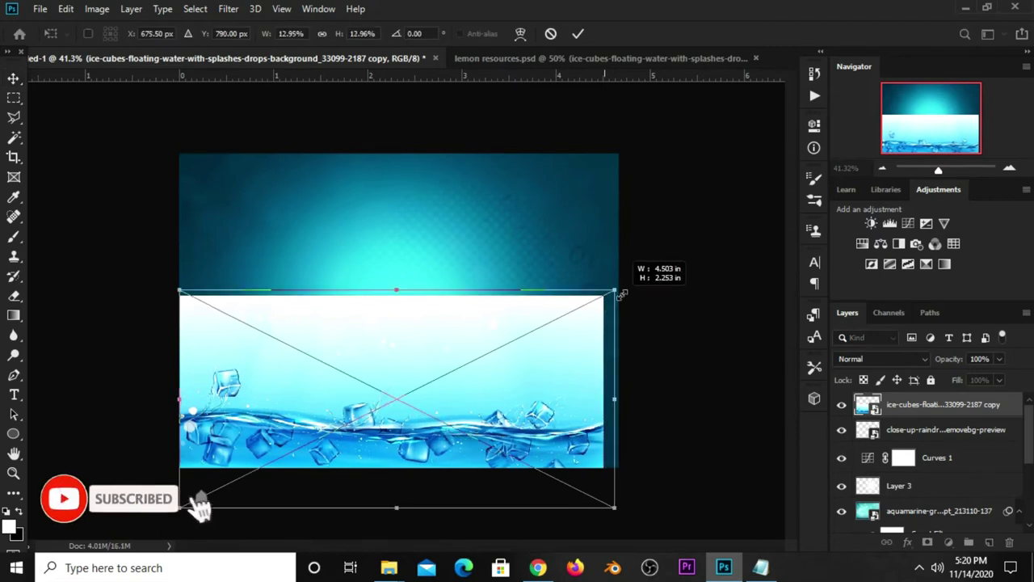
{"action": "left_click_drag", "start_coordinate": [554, 362], "coordinate": [540, 372]}
{"action": "left_click_drag", "start_coordinate": [621, 289], "coordinate": [633, 282]}
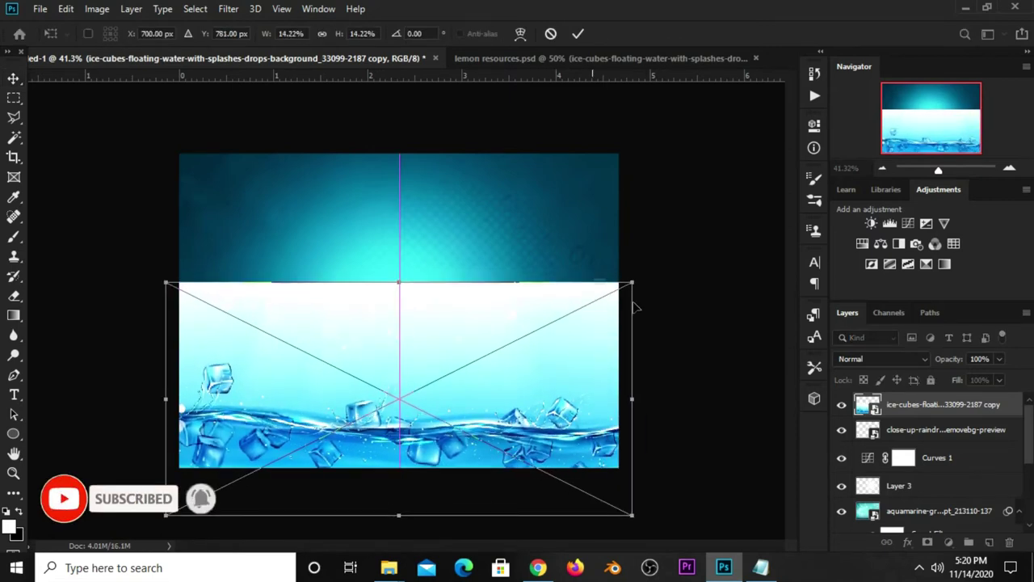
{"action": "key", "text": "Return"}
{"action": "left_click_drag", "start_coordinate": [512, 360], "coordinate": [507, 347]}
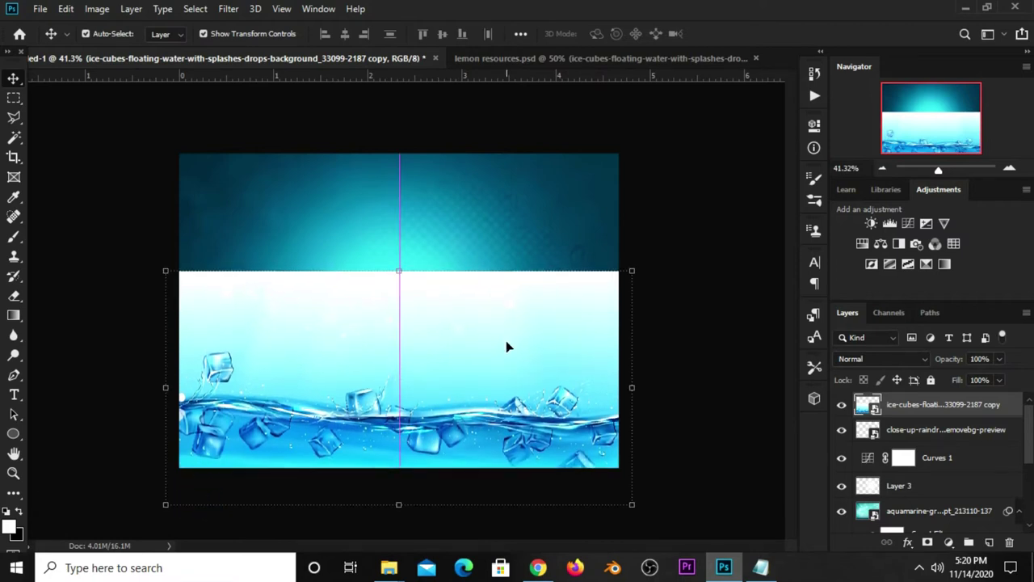
{"action": "left_click", "coordinate": [926, 543]}
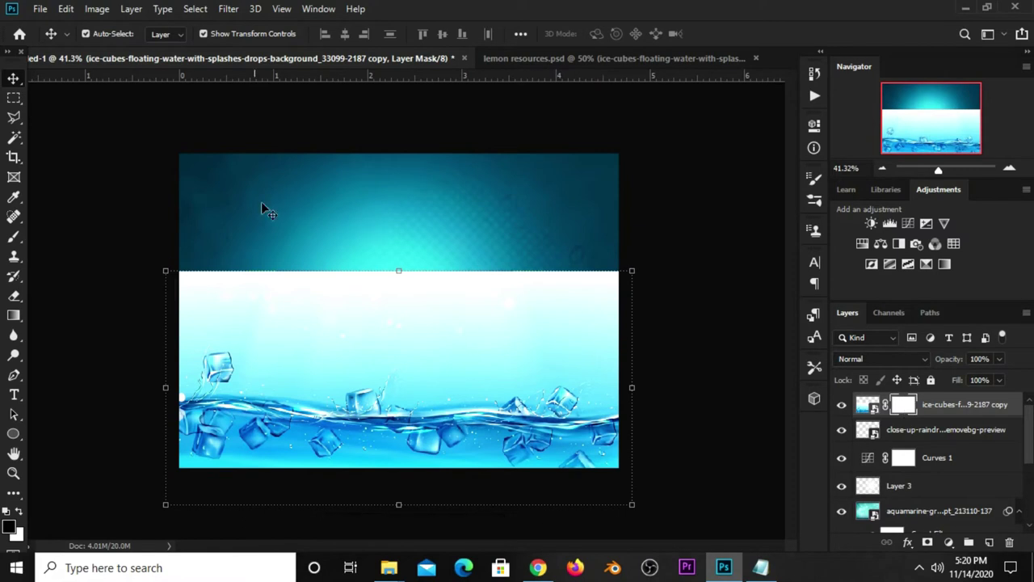
Step: Pick the Gradient Tool with the Foreground to Transparent gradient and zoom in
{"action": "left_click", "coordinate": [11, 316]}
{"action": "left_click_drag", "start_coordinate": [10, 318], "coordinate": [91, 316]}
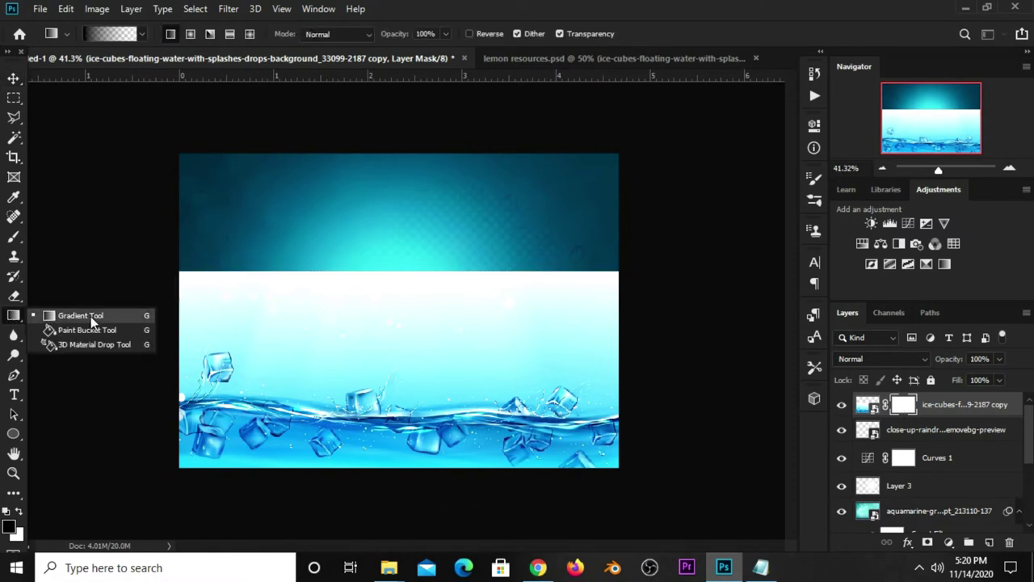
{"action": "left_click", "coordinate": [135, 314]}
{"action": "left_click", "coordinate": [113, 34]}
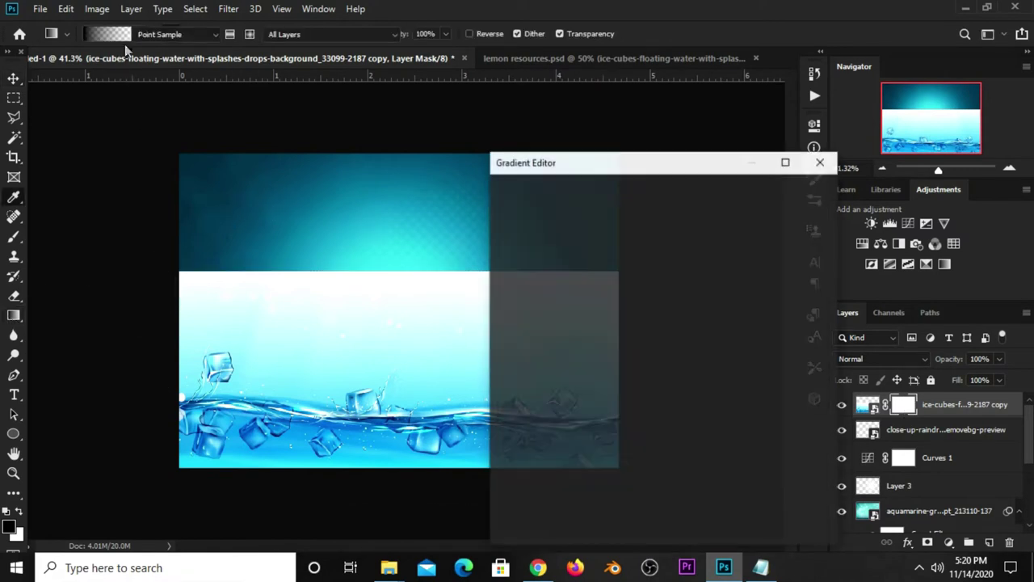
{"action": "left_click_drag", "start_coordinate": [663, 338], "coordinate": [536, 338]}
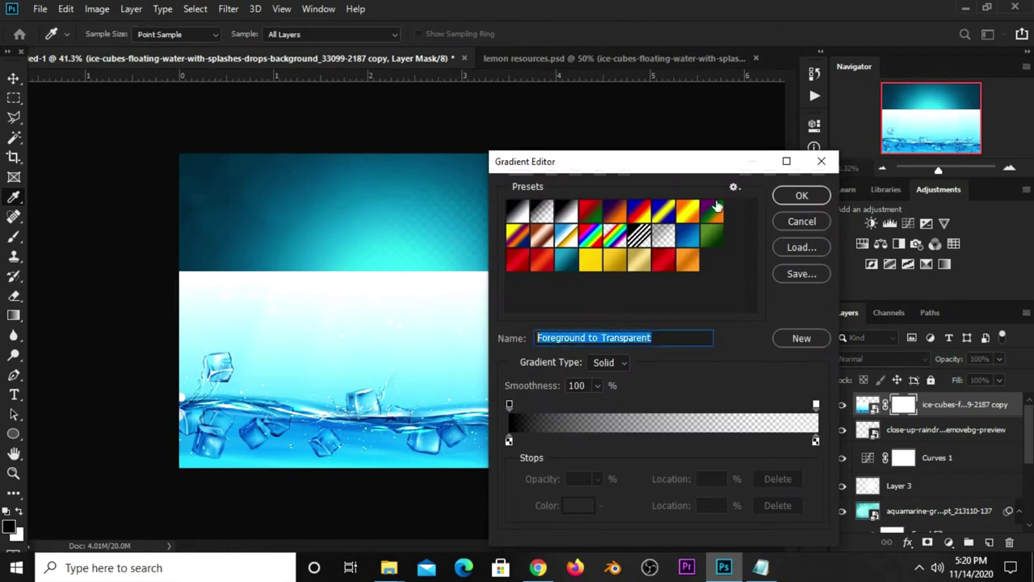
{"action": "left_click", "coordinate": [800, 195]}
{"action": "key", "text": "ctrl+plus"}
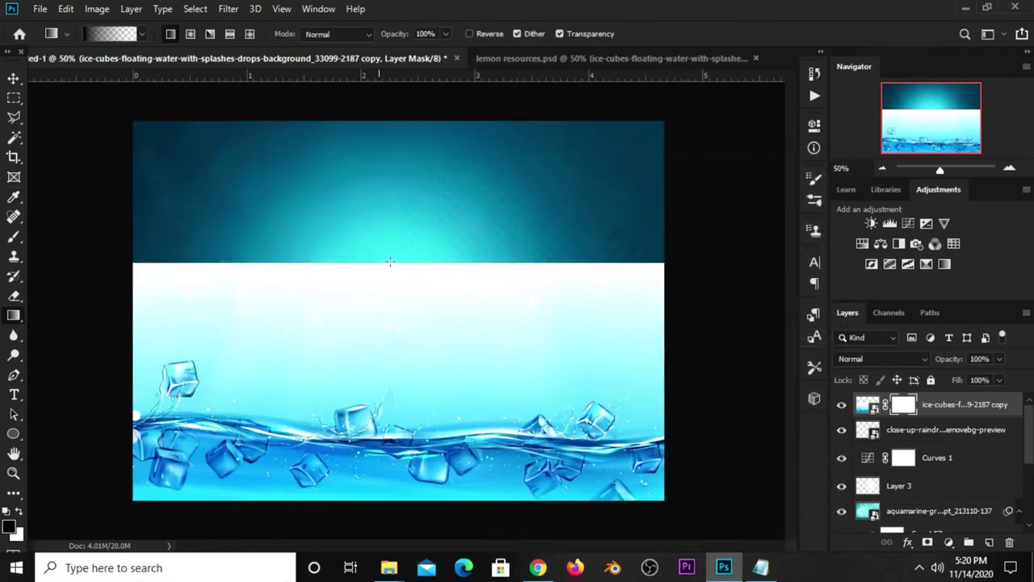
Step: Drag vertical gradients on the ice-water mask so its top edge fades into the teal
{"action": "left_click_drag", "start_coordinate": [382, 216], "coordinate": [381, 360]}
{"action": "left_click_drag", "start_coordinate": [382, 234], "coordinate": [383, 368]}
{"action": "left_click_drag", "start_coordinate": [412, 212], "coordinate": [412, 427]}
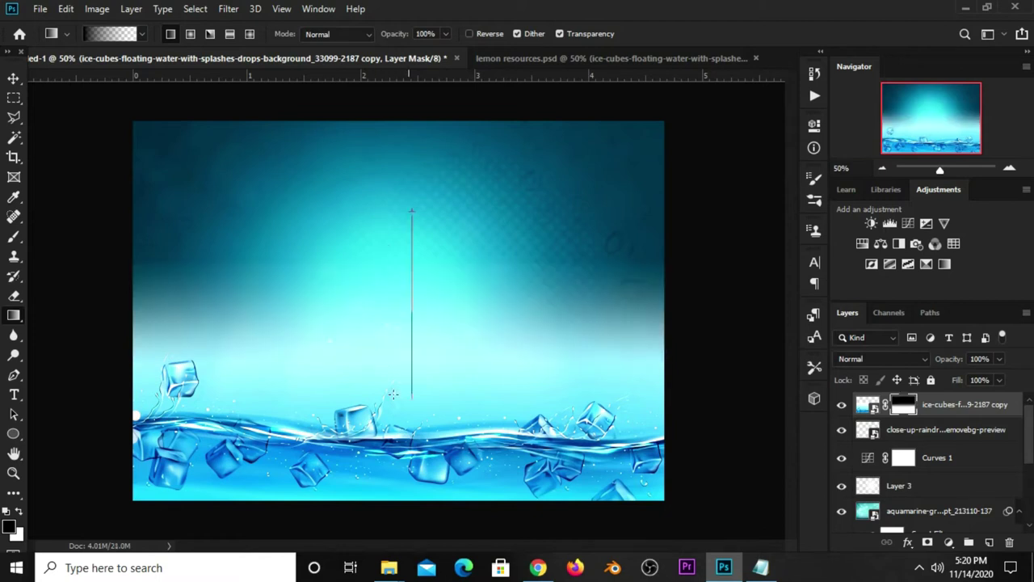
{"action": "left_click_drag", "start_coordinate": [401, 240], "coordinate": [401, 419]}
{"action": "left_click_drag", "start_coordinate": [378, 260], "coordinate": [366, 443]}
{"action": "left_click_drag", "start_coordinate": [371, 312], "coordinate": [370, 429]}
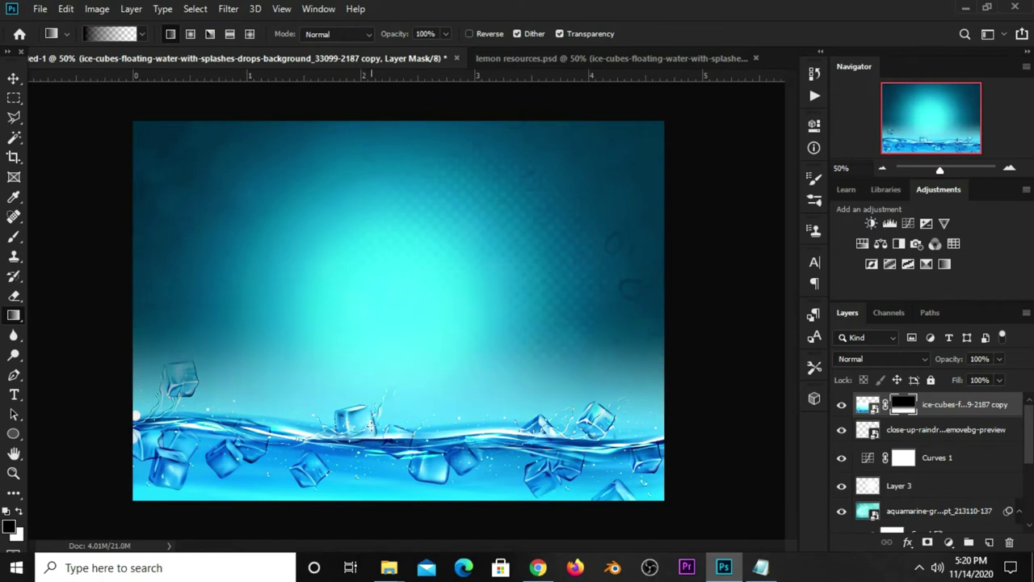
{"action": "left_click_drag", "start_coordinate": [392, 361], "coordinate": [376, 442]}
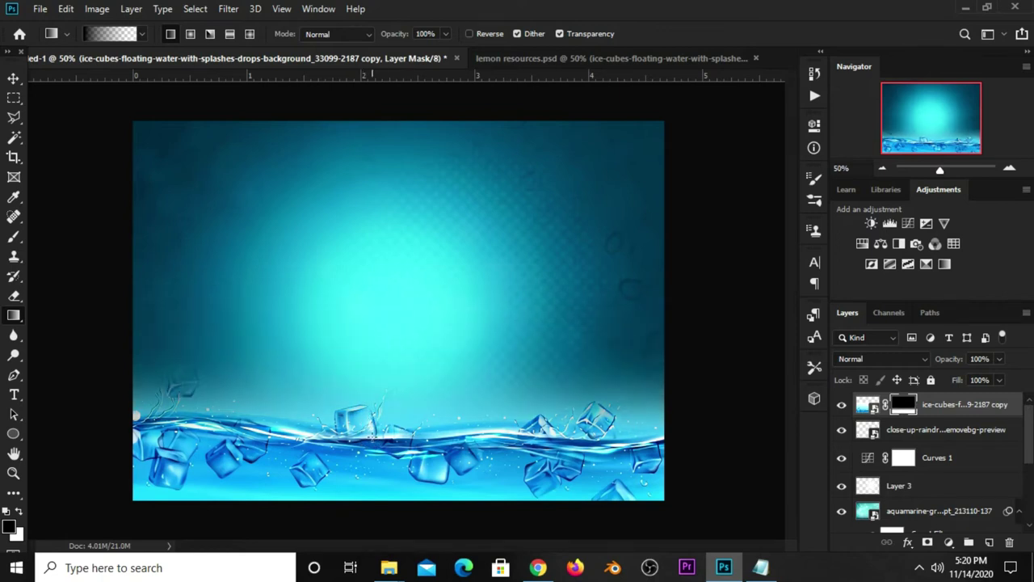
Step: Re-target the ice-water layer mask and redraw a smoother gradient fade at the water's top edge
{"action": "key", "text": "v"}
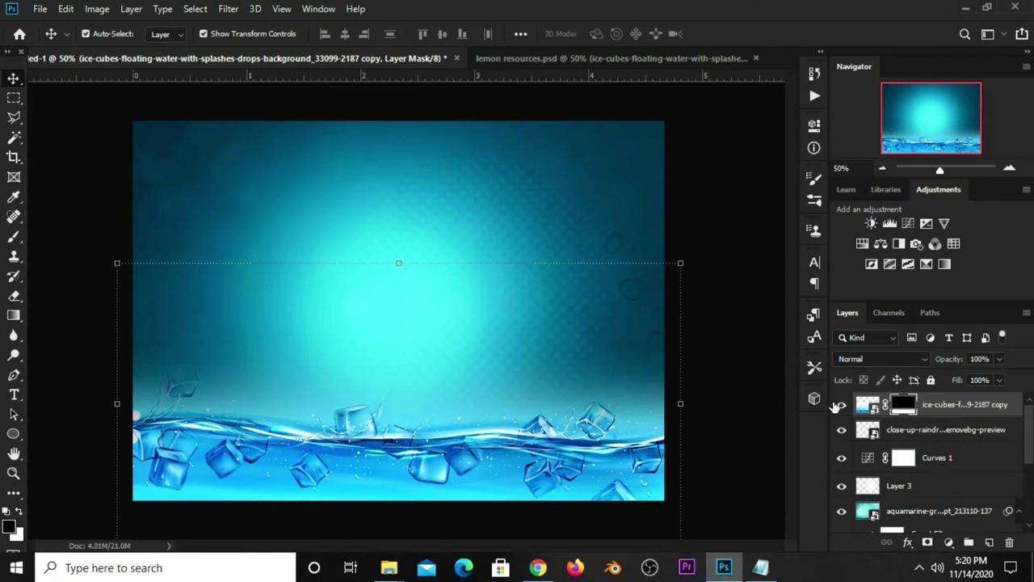
{"action": "left_click", "coordinate": [841, 404]}
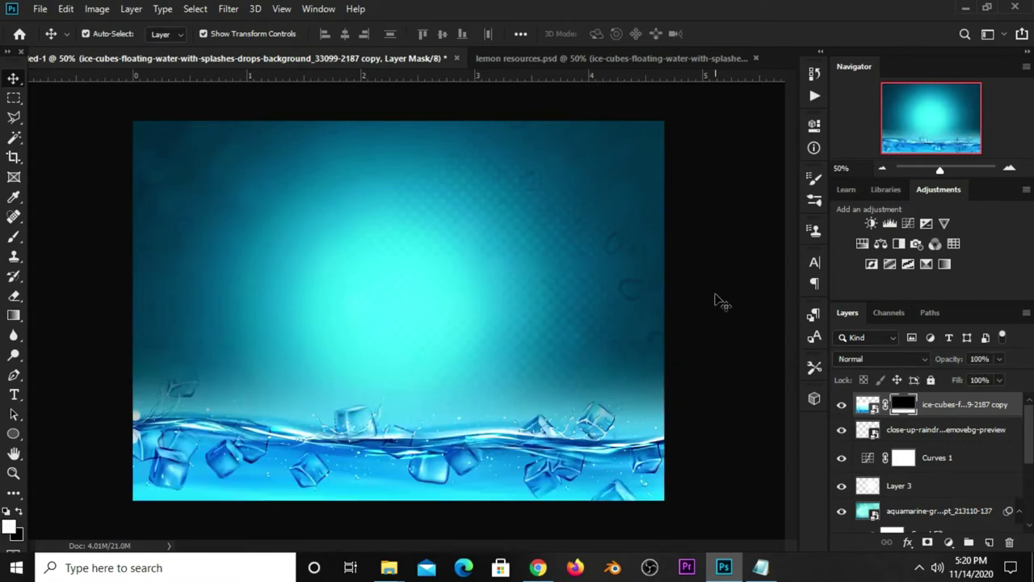
{"action": "left_click", "coordinate": [719, 301]}
{"action": "left_click", "coordinate": [903, 404]}
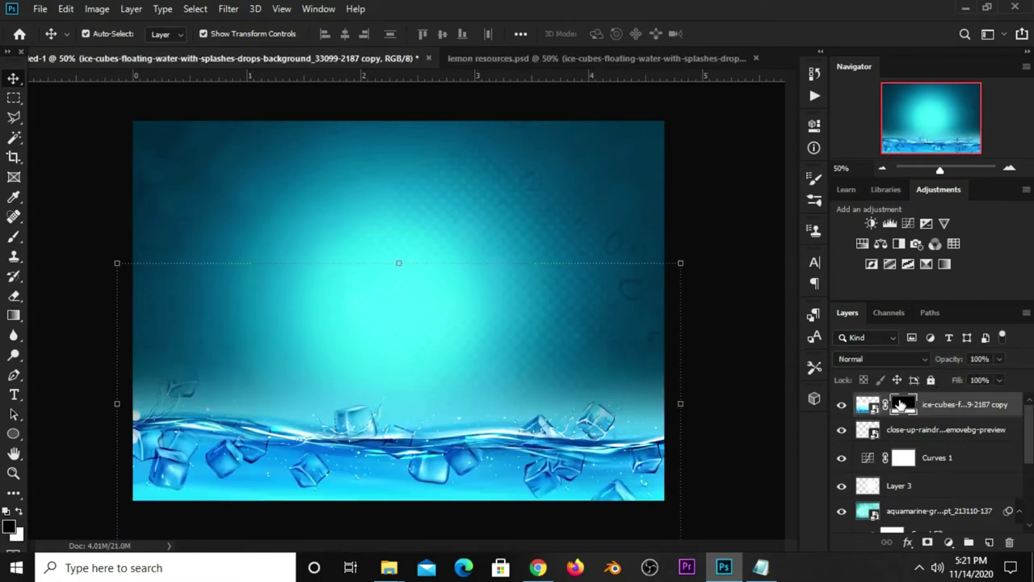
{"action": "left_click", "coordinate": [14, 315]}
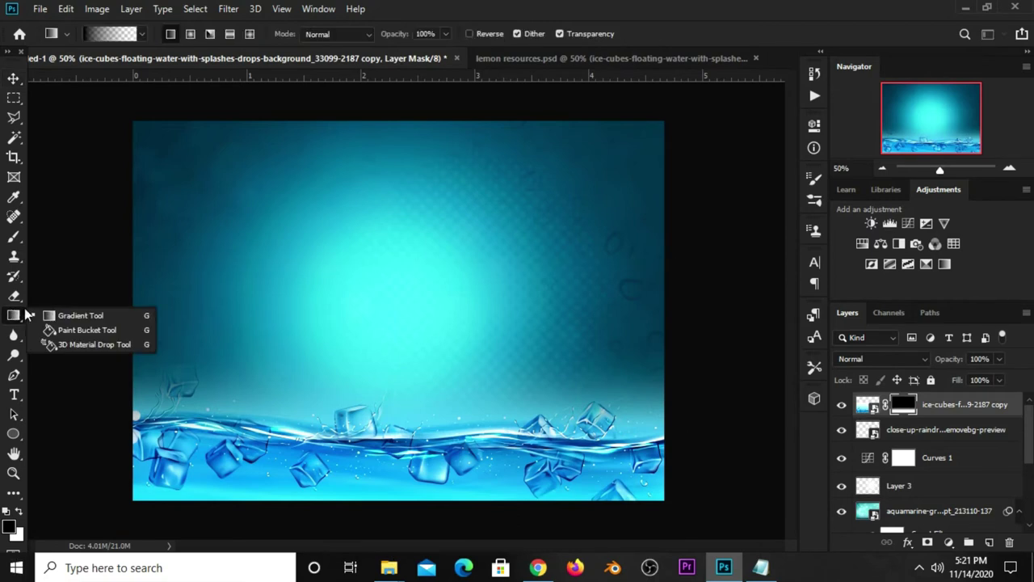
{"action": "left_click", "coordinate": [116, 315]}
{"action": "left_click_drag", "start_coordinate": [413, 379], "coordinate": [413, 442]}
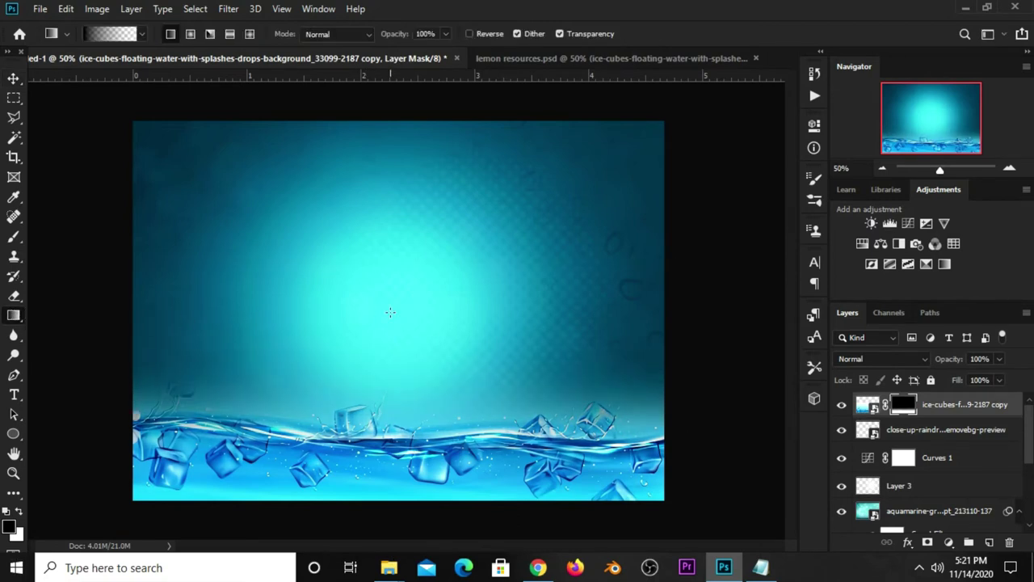
{"action": "left_click_drag", "start_coordinate": [393, 307], "coordinate": [390, 460]}
{"action": "key", "text": "v"}
{"action": "left_click", "coordinate": [715, 384]}
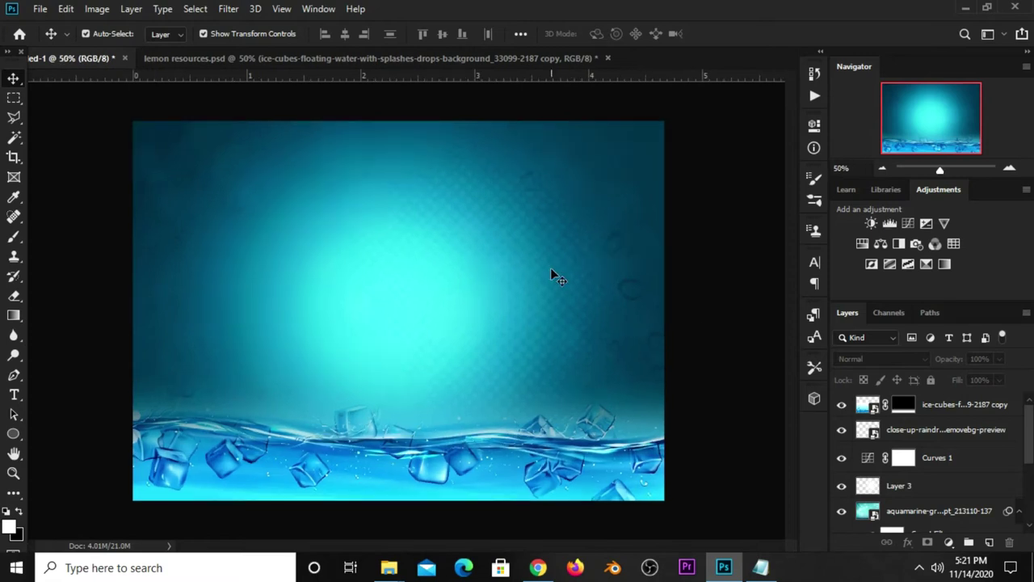
Step: In lemon resources.psd, hide the ice-water layer and select the lemon 3 lime slice
{"action": "left_click", "coordinate": [377, 62]}
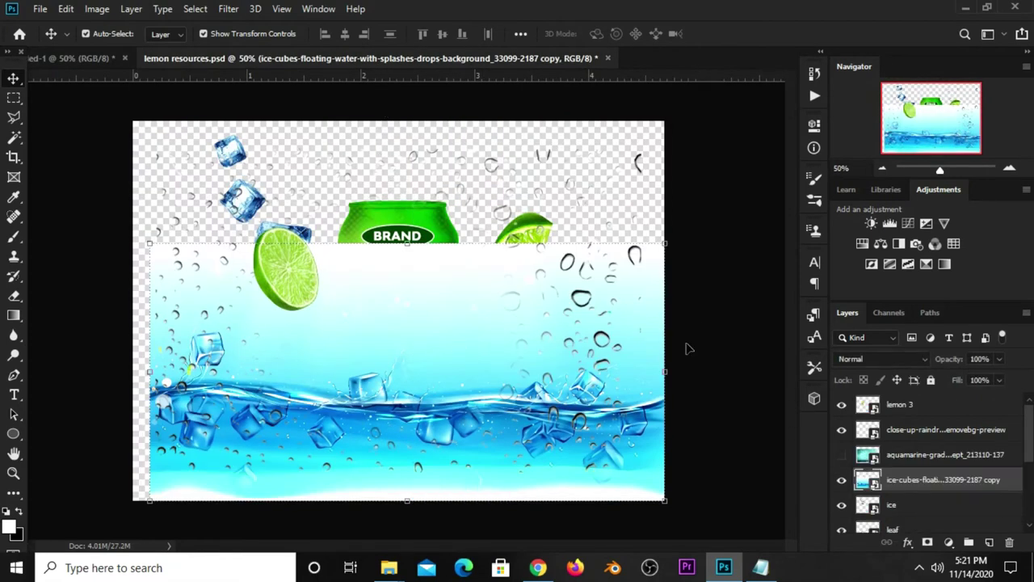
{"action": "left_click", "coordinate": [841, 479]}
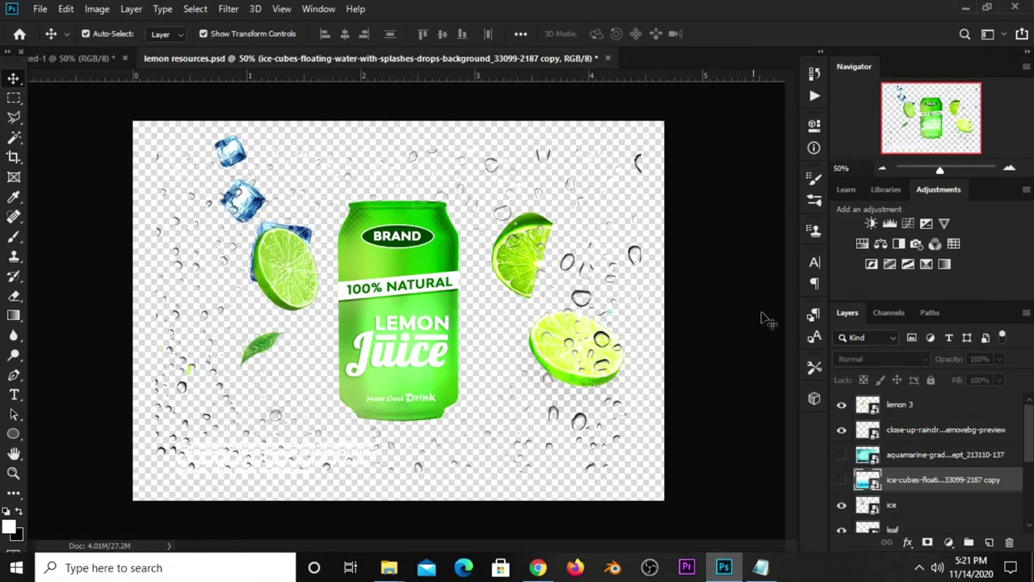
{"action": "left_click", "coordinate": [731, 319]}
{"action": "left_click", "coordinate": [278, 263]}
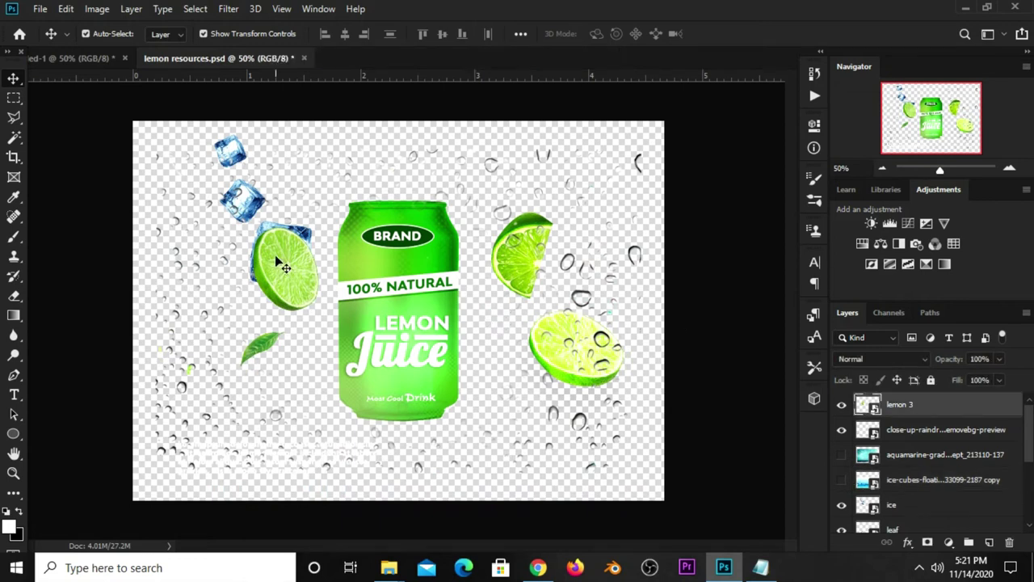
Step: Drag lemon 3 into the ad and place it at the top edge, left of centre
{"action": "key", "text": "ctrl"}
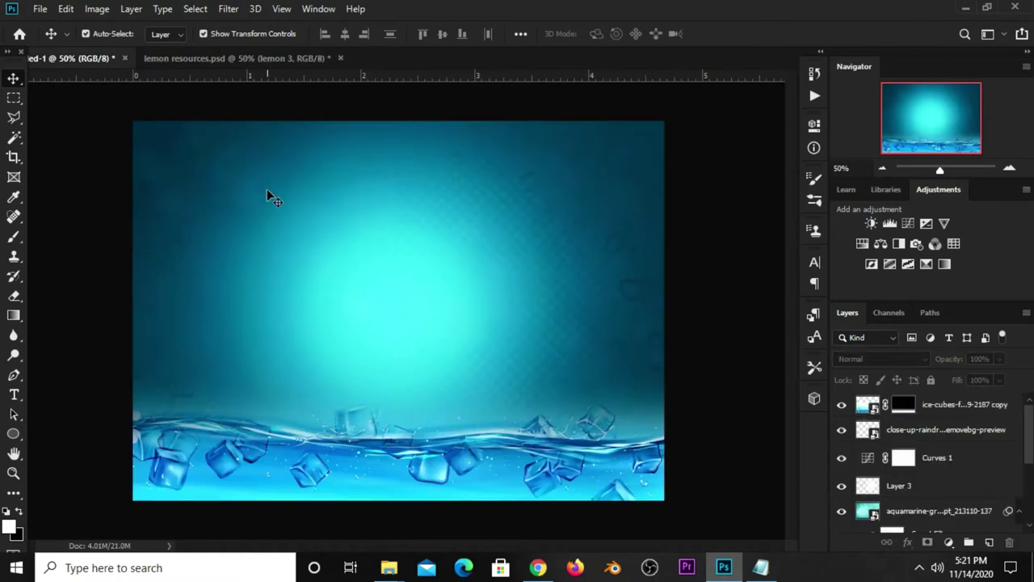
{"action": "left_click_drag", "start_coordinate": [83, 64], "coordinate": [268, 191]}
{"action": "key", "text": "ctrl"}
{"action": "left_click_drag", "start_coordinate": [403, 334], "coordinate": [270, 191]}
{"action": "key", "text": "ctrl+r"}
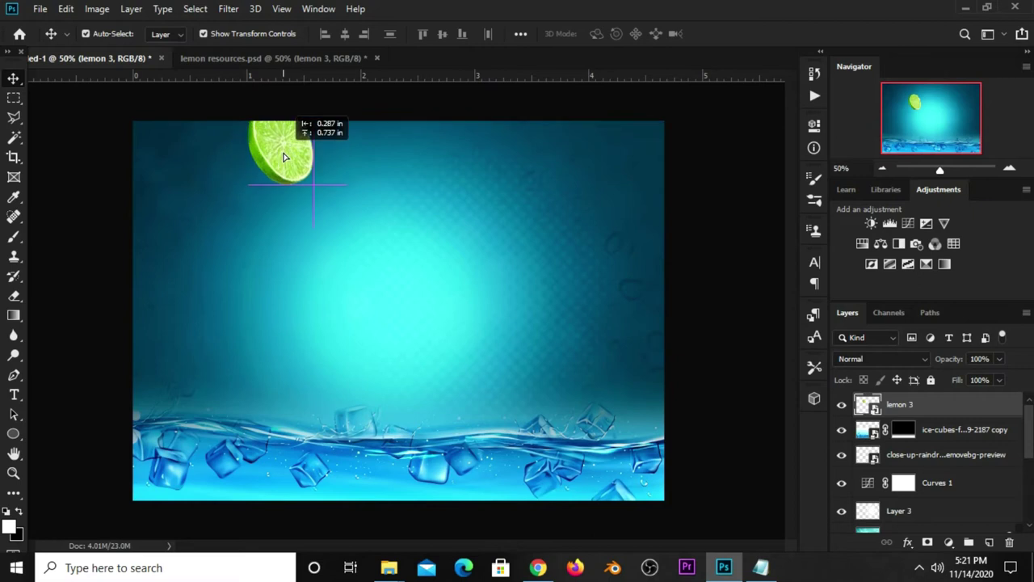
{"action": "left_click_drag", "start_coordinate": [270, 190], "coordinate": [285, 138]}
Step: Apply a Gaussian Blur with radius 2 px to the lemon 3 lime slice
{"action": "left_click", "coordinate": [233, 10]}
{"action": "mouse_move", "coordinate": [237, 181]}
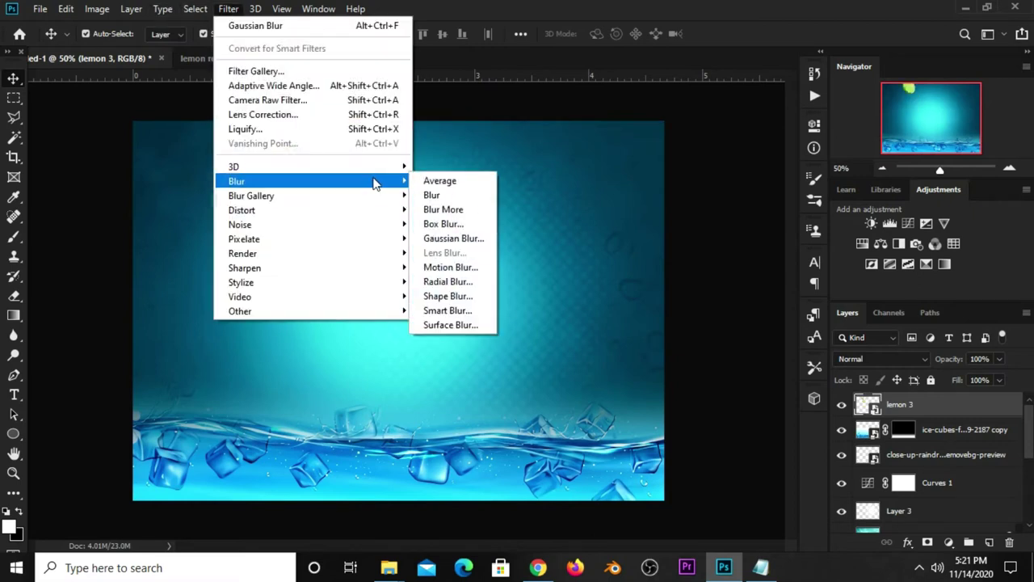
{"action": "left_click", "coordinate": [450, 240]}
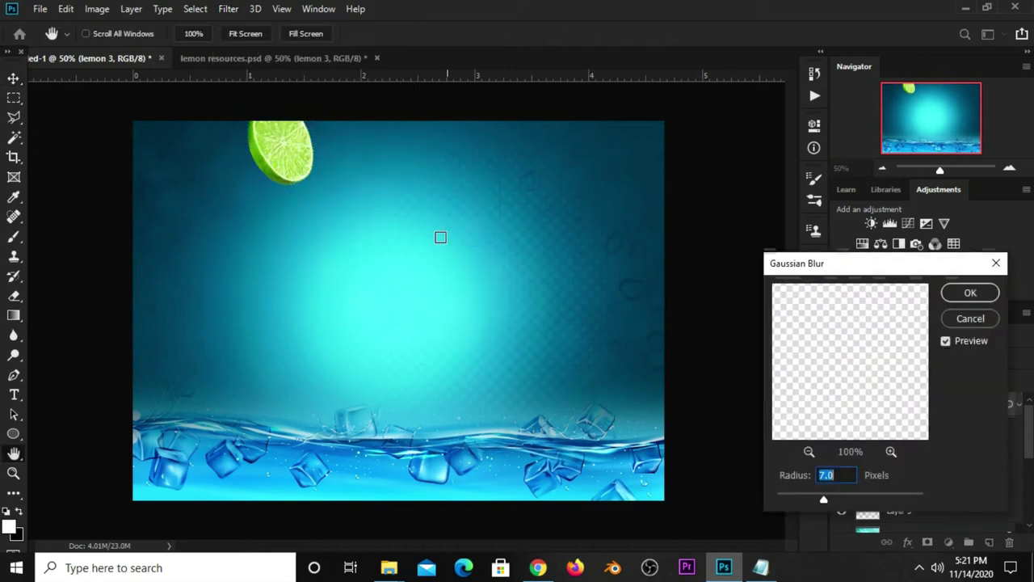
{"action": "type", "text": "2"}
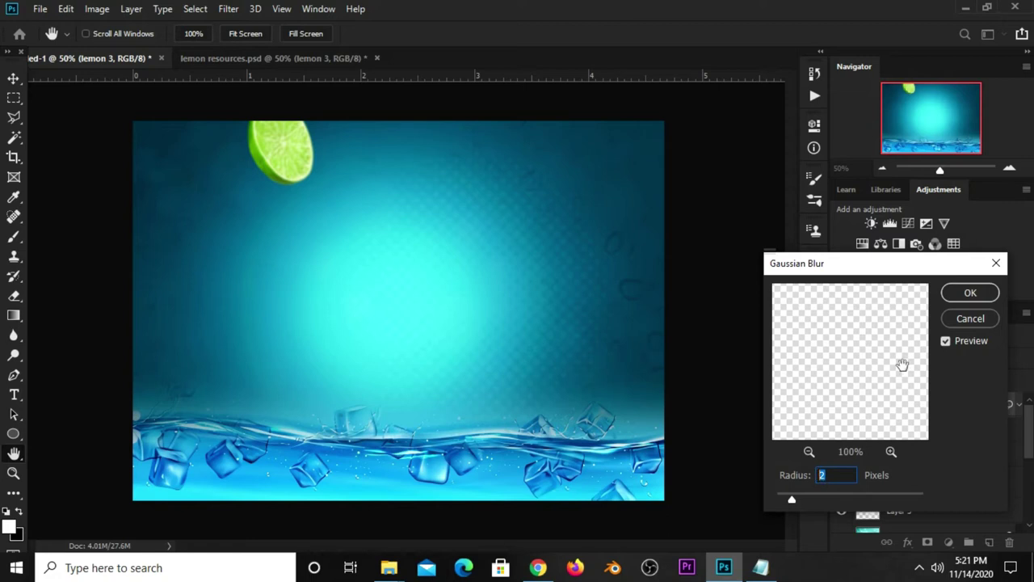
{"action": "left_click", "coordinate": [970, 294]}
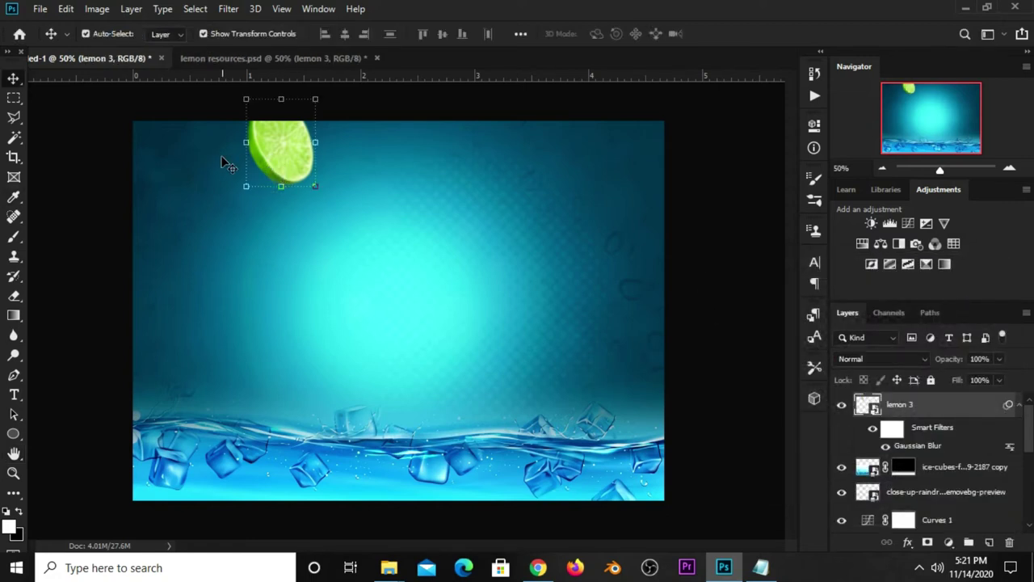
Step: Rotate the lime about -10.6° with Free Transform and commit
{"action": "key", "text": "ctrl+t"}
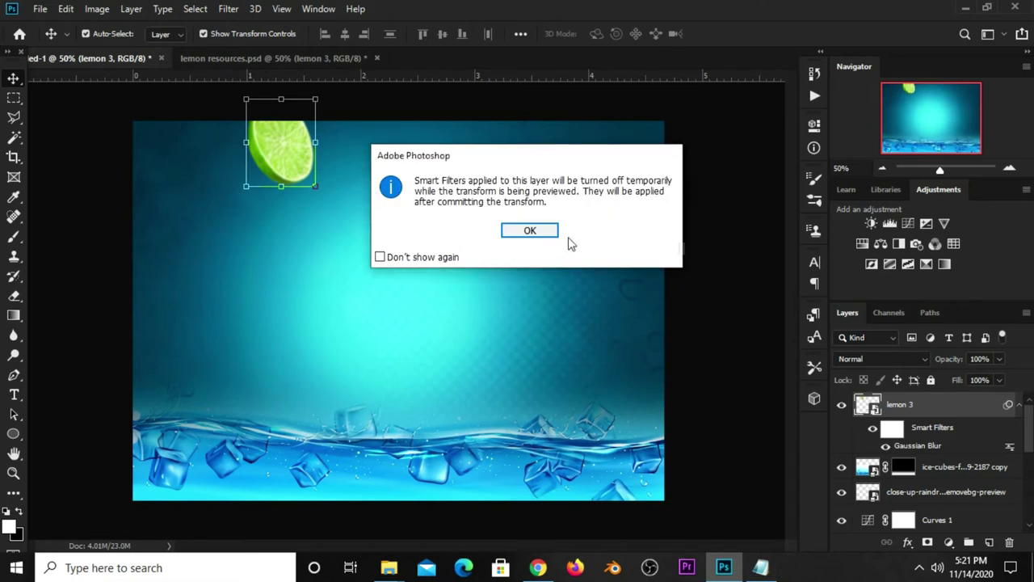
{"action": "left_click", "coordinate": [529, 229]}
{"action": "left_click_drag", "start_coordinate": [205, 173], "coordinate": [215, 183]}
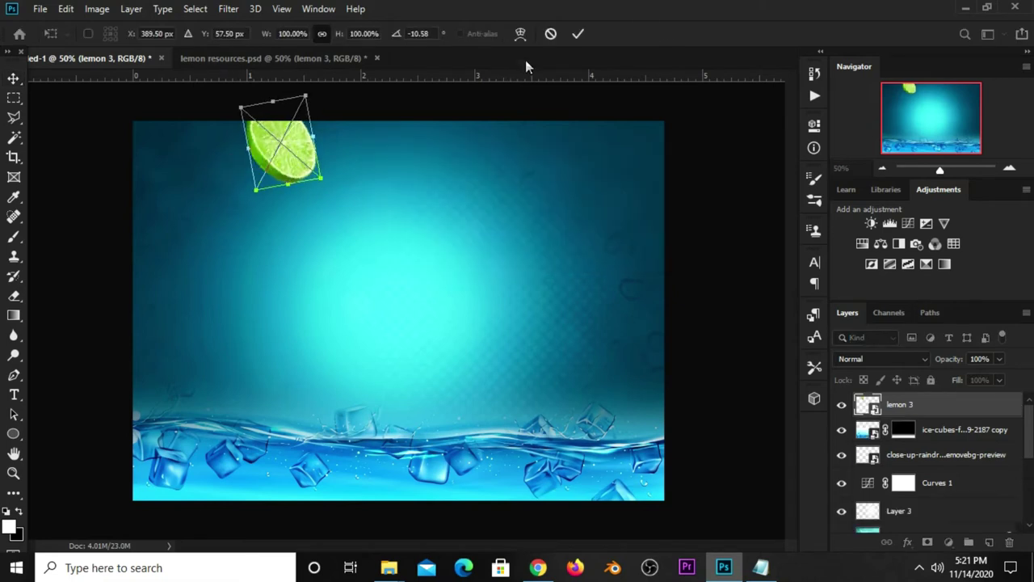
{"action": "left_click", "coordinate": [578, 33]}
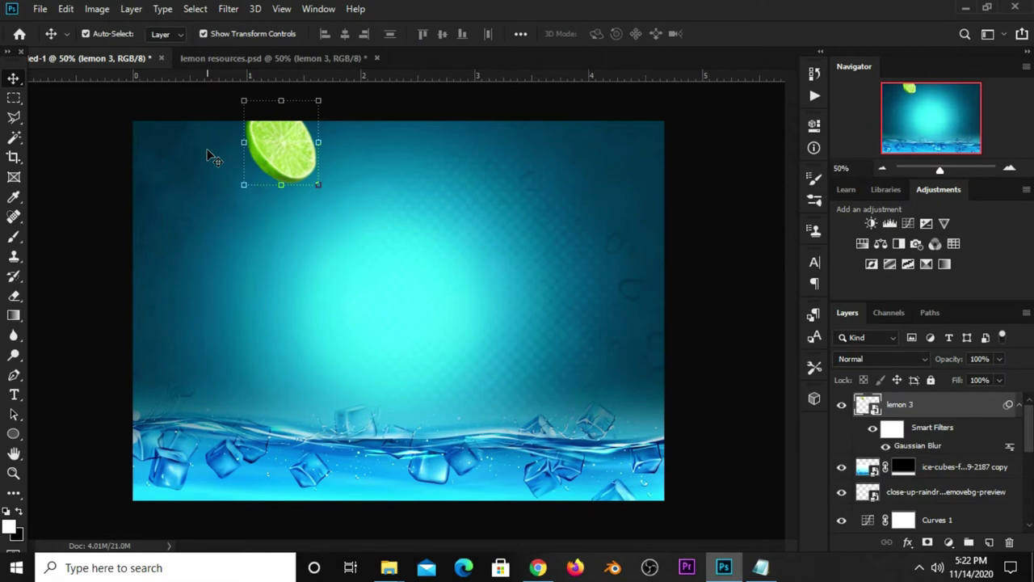
Step: Paste the round lemon 1 slice into the ad, half off the right edge, then return to resources
{"action": "left_click", "coordinate": [272, 59]}
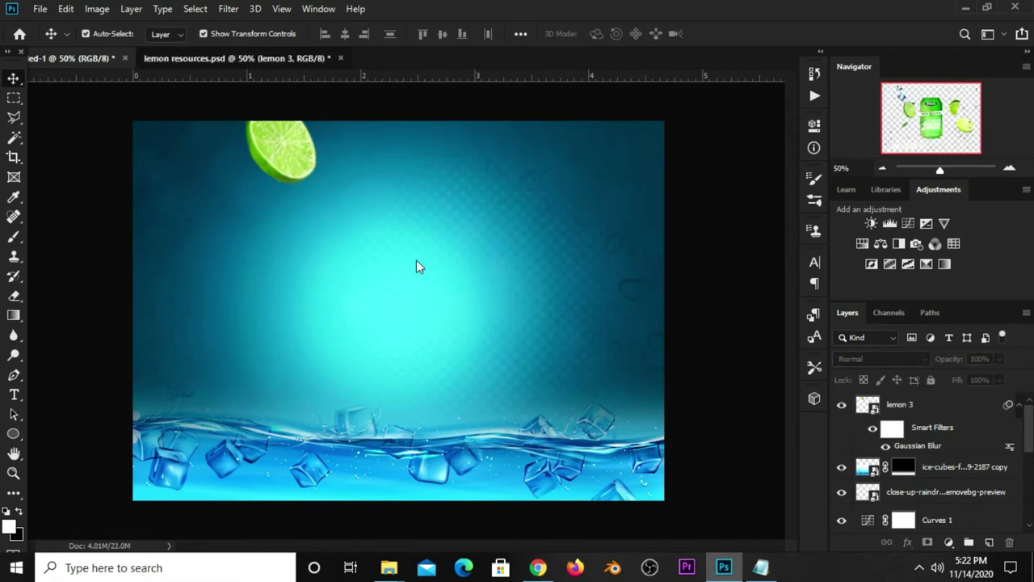
{"action": "left_click", "coordinate": [516, 257]}
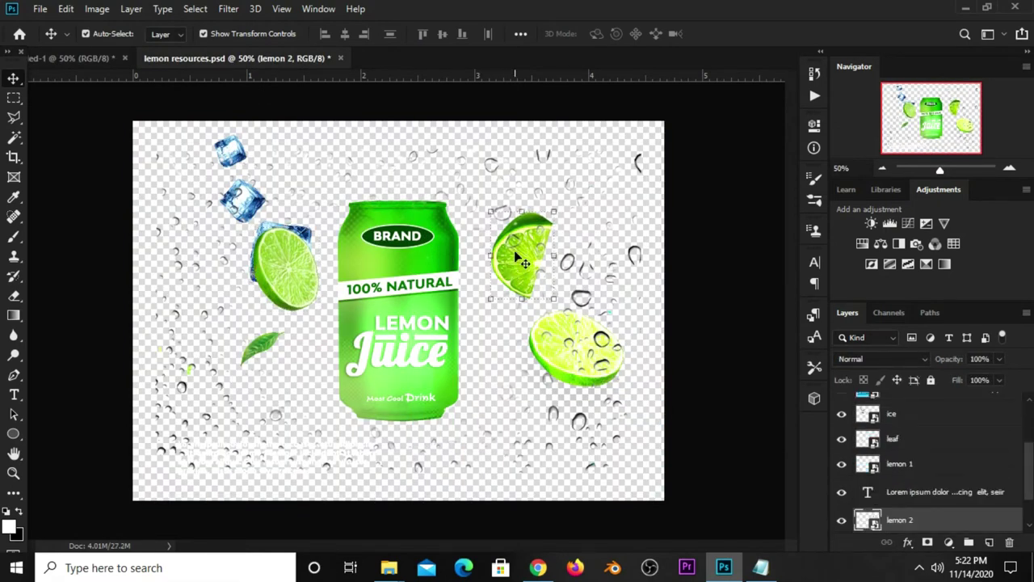
{"action": "left_click", "coordinate": [566, 367]}
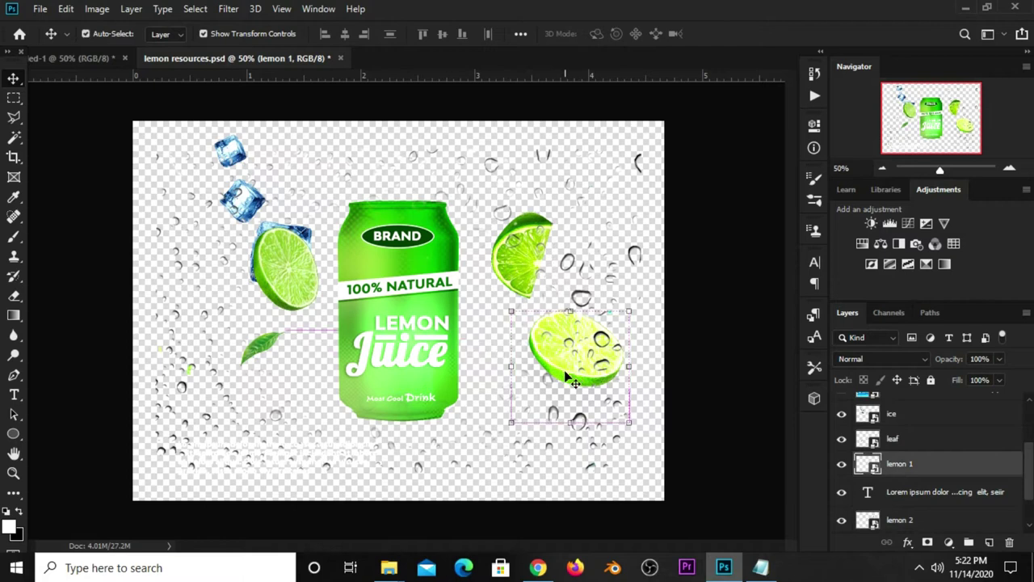
{"action": "left_click", "coordinate": [89, 61]}
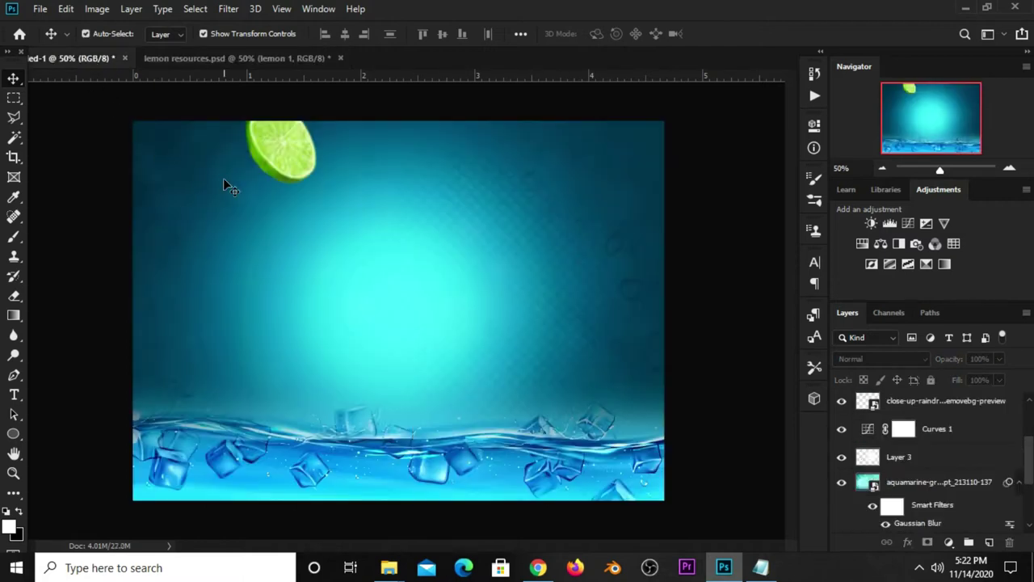
{"action": "key", "text": "ctrl+v"}
{"action": "left_click_drag", "start_coordinate": [394, 294], "coordinate": [627, 346]}
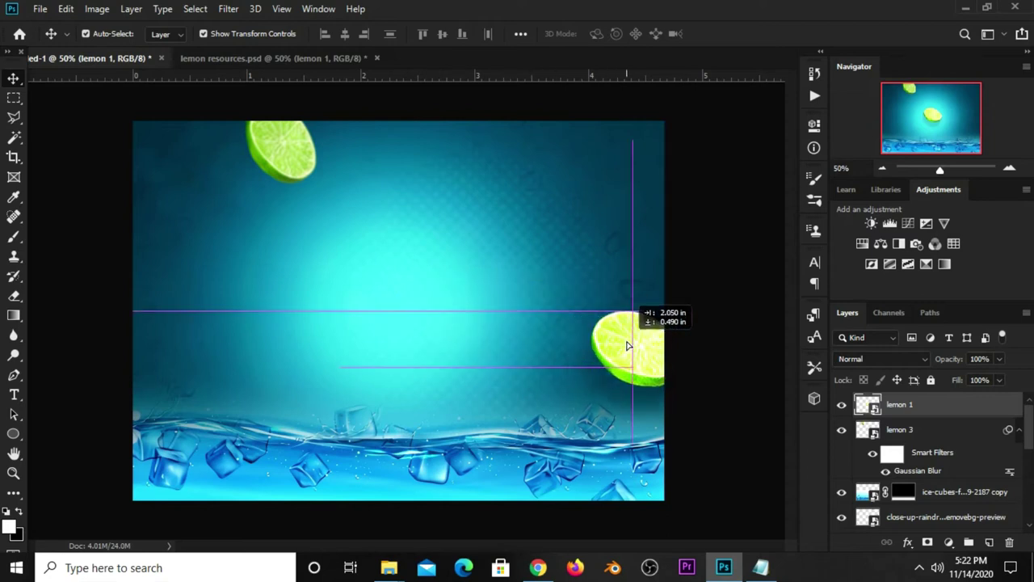
{"action": "left_click_drag", "start_coordinate": [626, 346], "coordinate": [629, 336]}
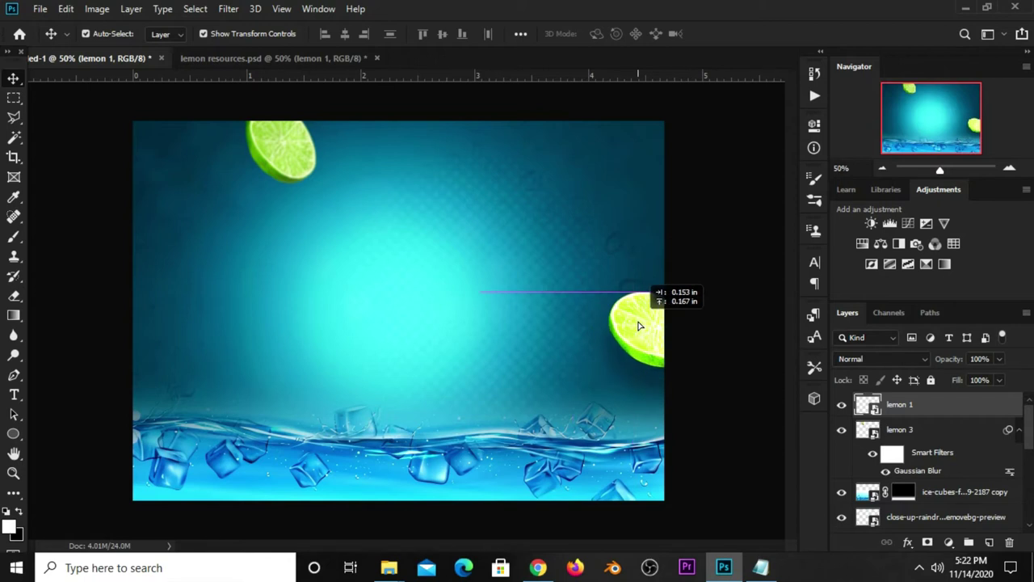
{"action": "left_click_drag", "start_coordinate": [629, 336], "coordinate": [638, 326]}
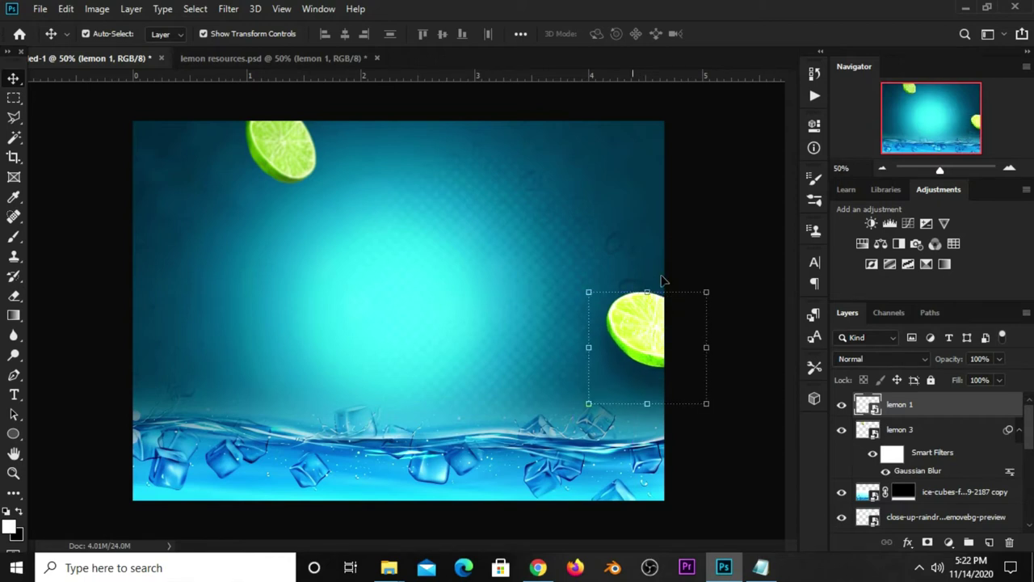
{"action": "left_click", "coordinate": [253, 60]}
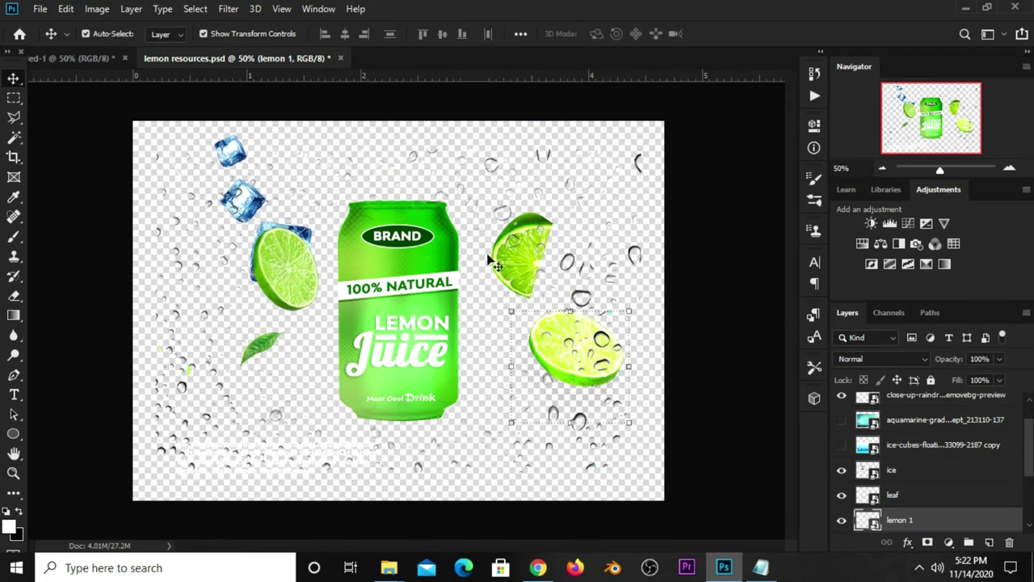
Step: Drag the lemon 2 lime wedge into the ad and place it at the left edge
{"action": "left_click", "coordinate": [521, 272]}
{"action": "mouse_move", "coordinate": [517, 269]}
{"action": "left_mouse_down"}
{"action": "mouse_move", "coordinate": [278, 200]}
{"action": "mouse_move", "coordinate": [283, 234]}
{"action": "left_mouse_up"}
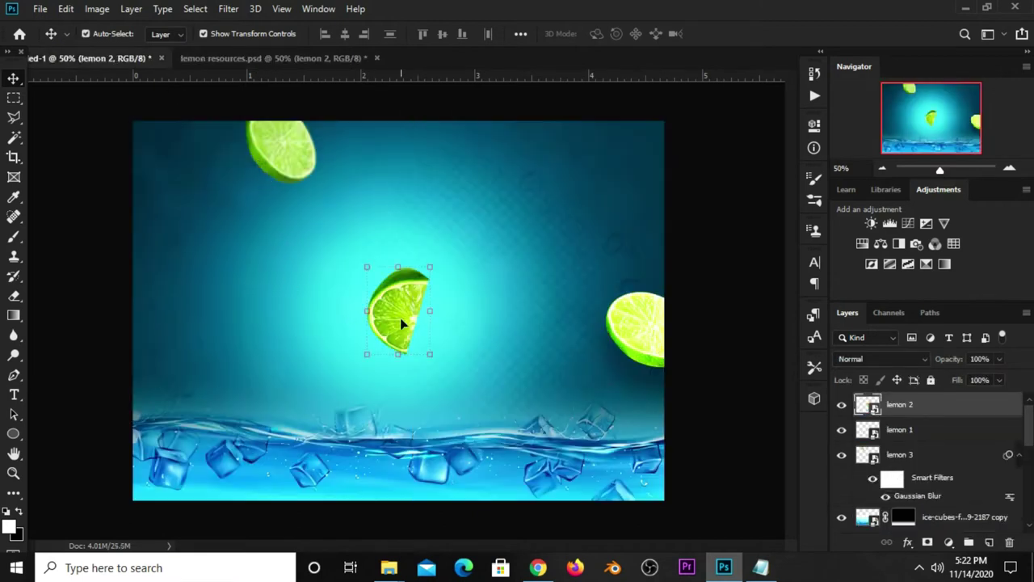
{"action": "left_click_drag", "start_coordinate": [400, 317], "coordinate": [216, 249]}
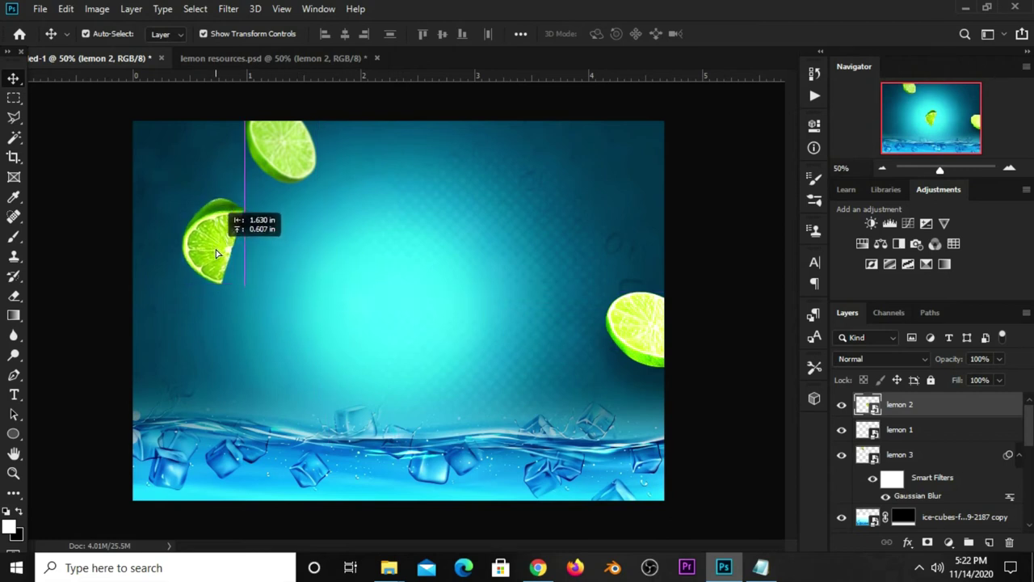
{"action": "left_click_drag", "start_coordinate": [216, 250], "coordinate": [155, 248]}
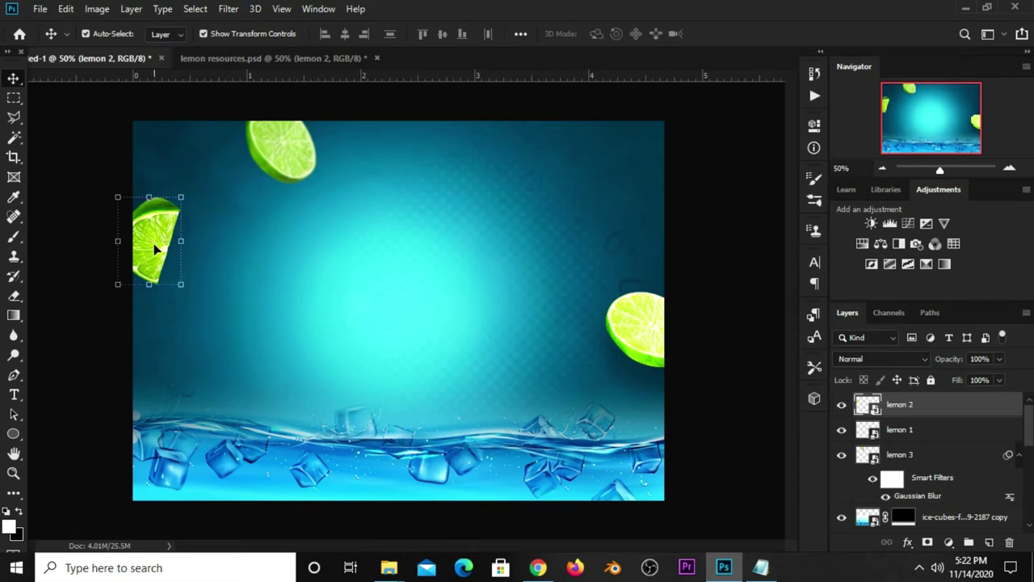
Step: Add a smaller rotated copy of the wedge beside it and shift the top lime slightly left
{"action": "key", "text": "ctrl+j"}
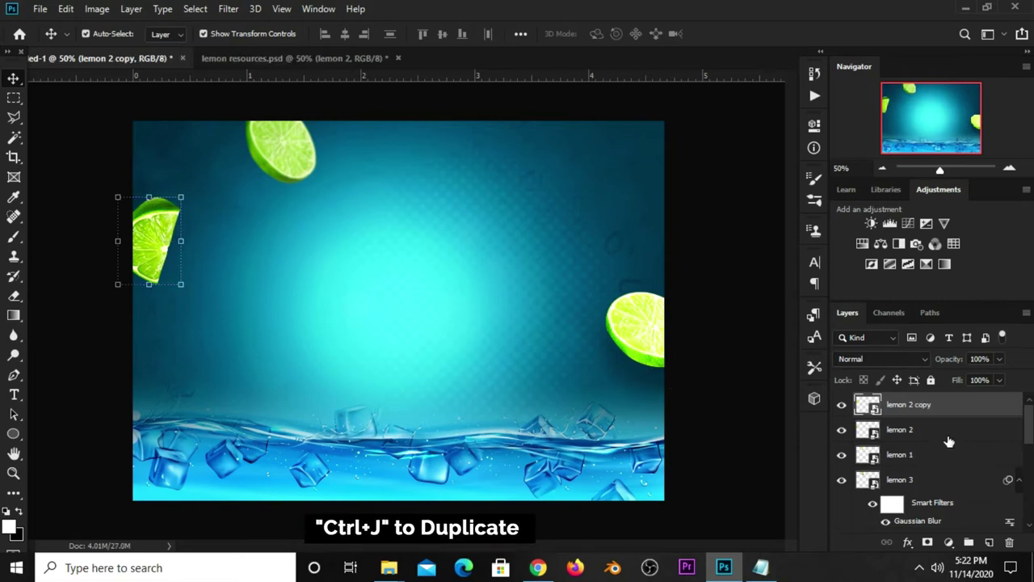
{"action": "left_click_drag", "start_coordinate": [159, 251], "coordinate": [252, 256]}
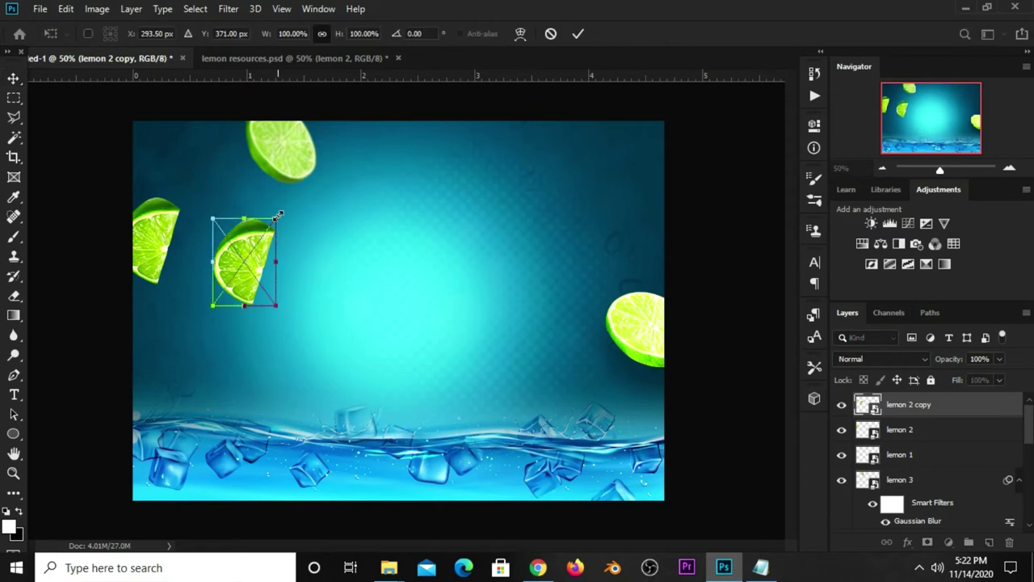
{"action": "mouse_move", "coordinate": [273, 217]}
{"action": "left_mouse_down"}
{"action": "mouse_move", "coordinate": [247, 256]}
{"action": "mouse_move", "coordinate": [296, 300]}
{"action": "mouse_move", "coordinate": [287, 309]}
{"action": "mouse_move", "coordinate": [273, 273]}
{"action": "mouse_move", "coordinate": [299, 226]}
{"action": "mouse_move", "coordinate": [310, 230]}
{"action": "left_mouse_up"}
{"action": "left_click_drag", "start_coordinate": [323, 195], "coordinate": [340, 267]}
{"action": "key", "text": "Return"}
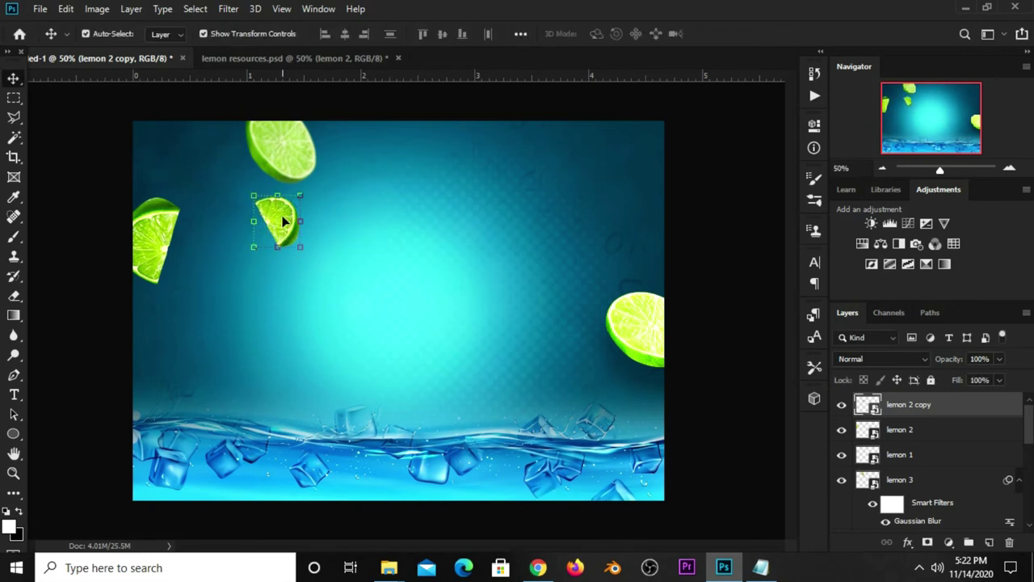
{"action": "mouse_move", "coordinate": [274, 247]}
{"action": "left_mouse_down"}
{"action": "mouse_move", "coordinate": [286, 262]}
{"action": "mouse_move", "coordinate": [285, 226]}
{"action": "left_mouse_up"}
{"action": "key", "text": "Return"}
{"action": "left_click_drag", "start_coordinate": [286, 168], "coordinate": [252, 163]}
Step: Duplicate the left wedge to the top-right, rotate it 90° CW, scale to ~65%, tilt to ~-165°
{"action": "left_click", "coordinate": [155, 241]}
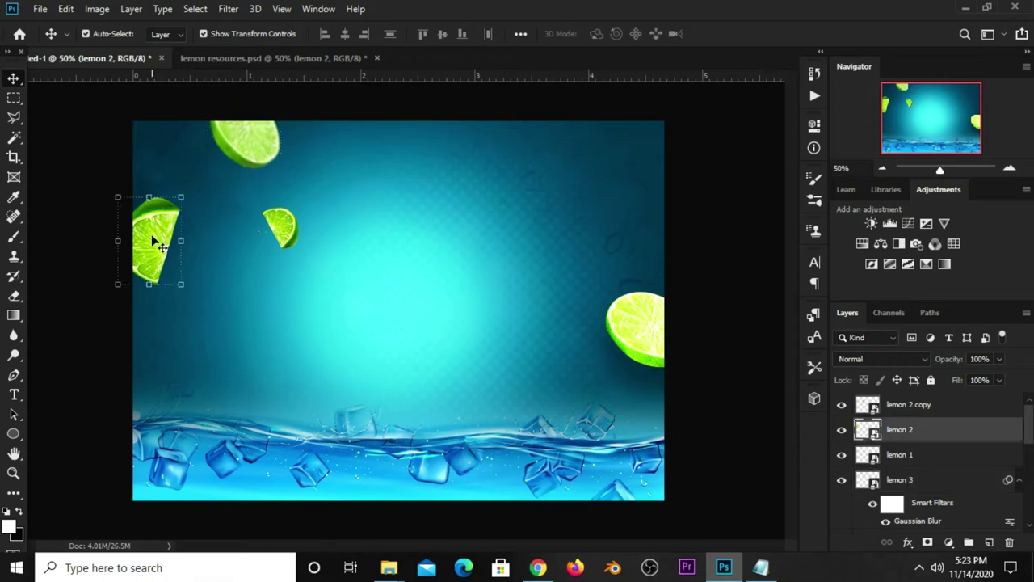
{"action": "key", "text": "ctrl+j"}
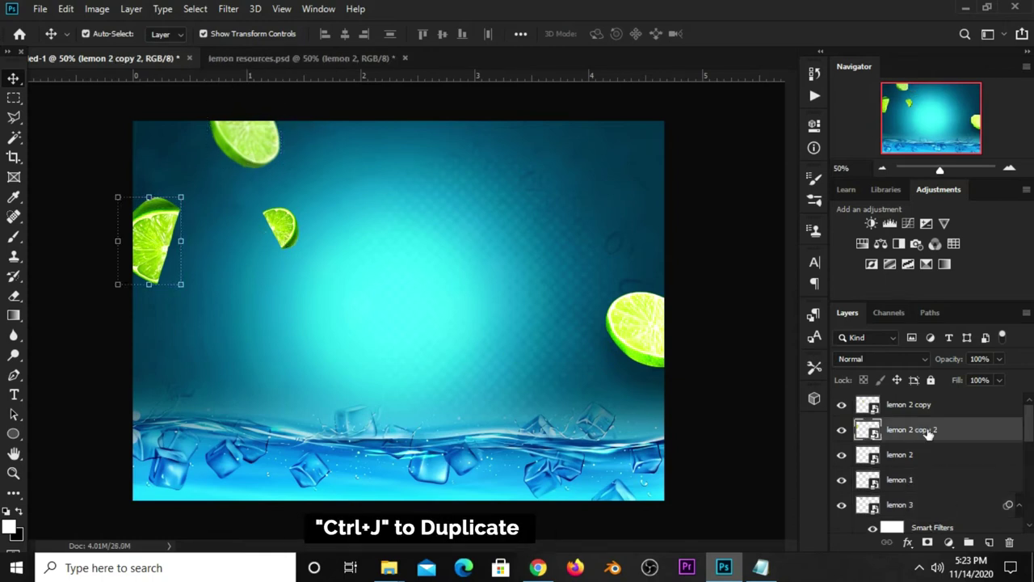
{"action": "mouse_move", "coordinate": [149, 234]}
{"action": "left_mouse_down"}
{"action": "mouse_move", "coordinate": [491, 224]}
{"action": "mouse_move", "coordinate": [590, 194]}
{"action": "left_mouse_up"}
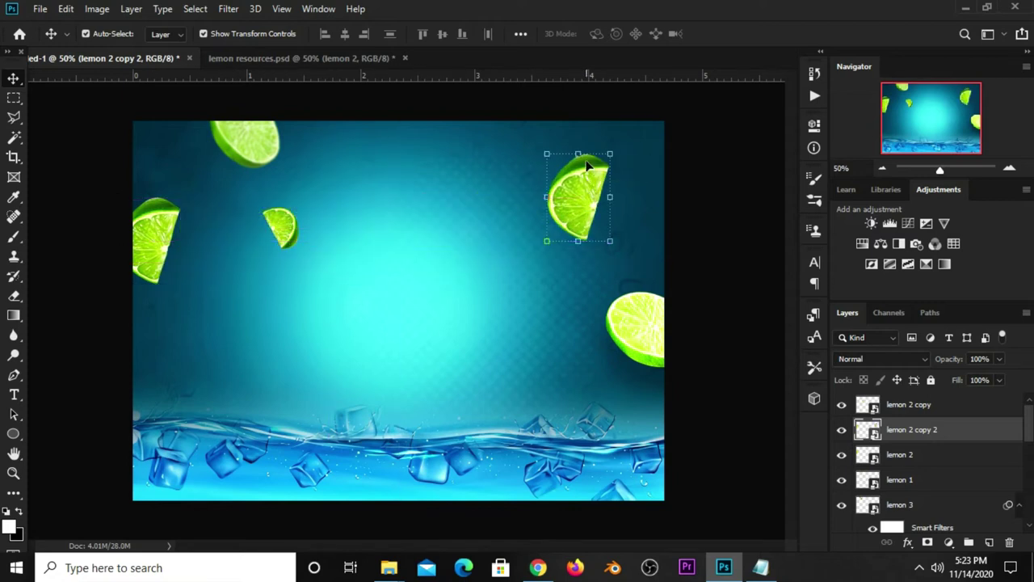
{"action": "key", "text": "ctrl+t"}
{"action": "right_click", "coordinate": [576, 209]}
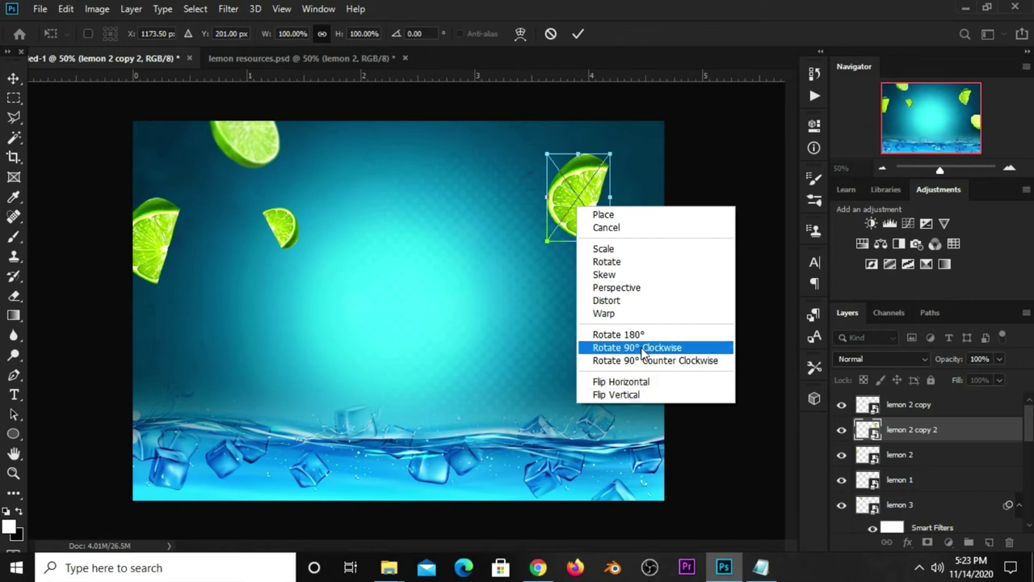
{"action": "left_click", "coordinate": [634, 346]}
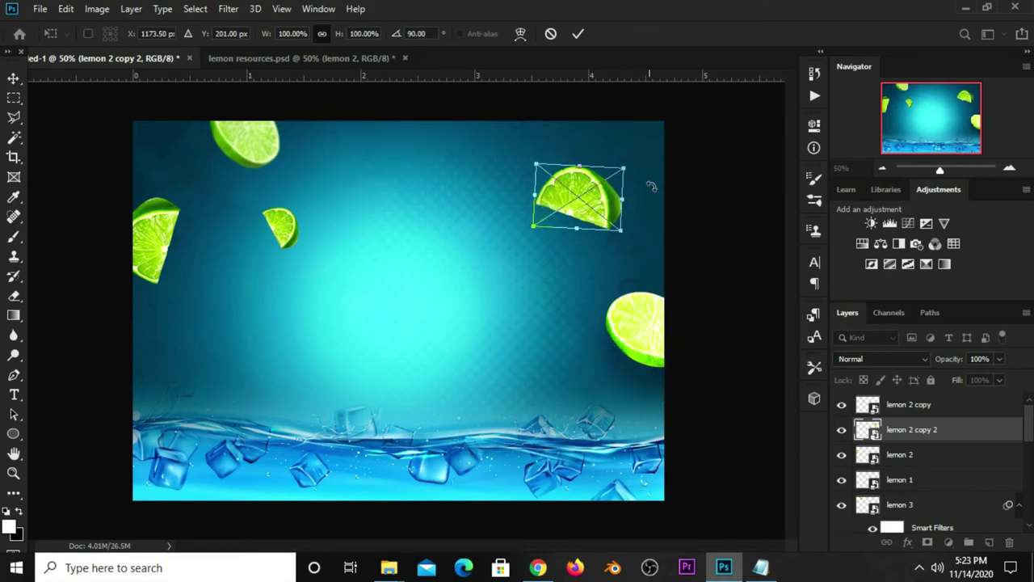
{"action": "left_click_drag", "start_coordinate": [633, 172], "coordinate": [626, 263]}
{"action": "key", "text": "Return"}
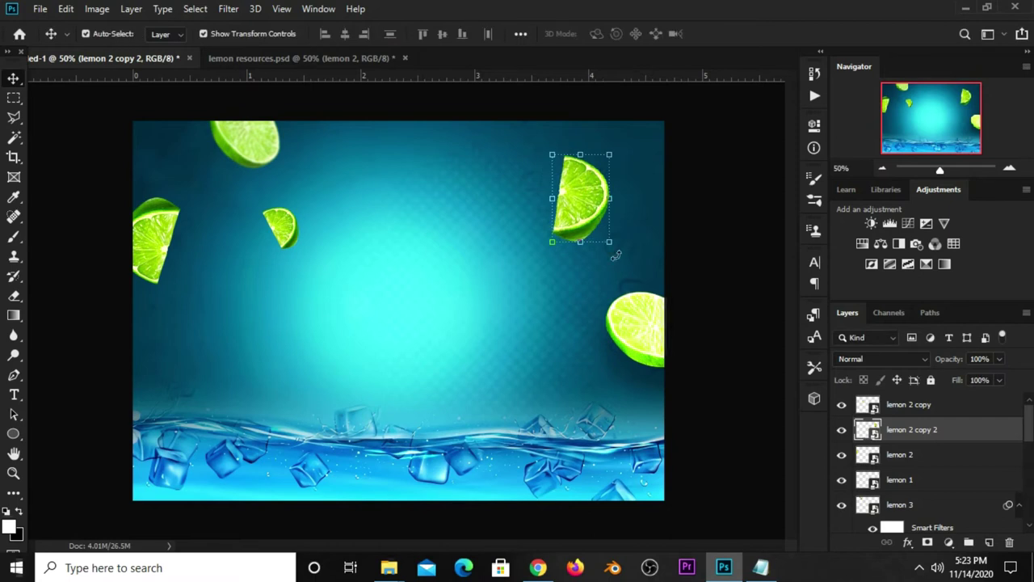
{"action": "key", "text": "ctrl+t"}
{"action": "left_click_drag", "start_coordinate": [548, 245], "coordinate": [572, 209]}
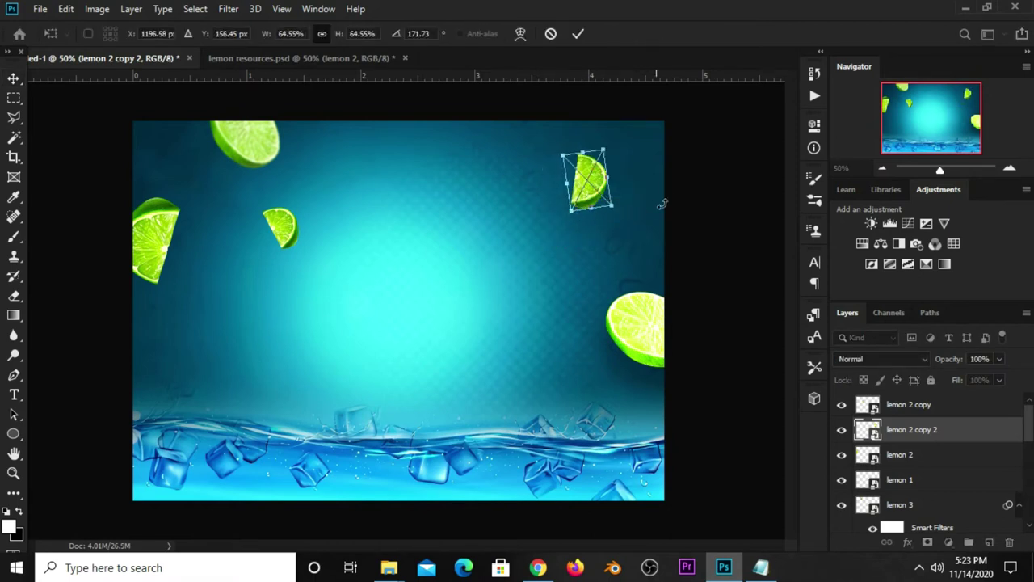
{"action": "left_click_drag", "start_coordinate": [661, 203], "coordinate": [660, 229]}
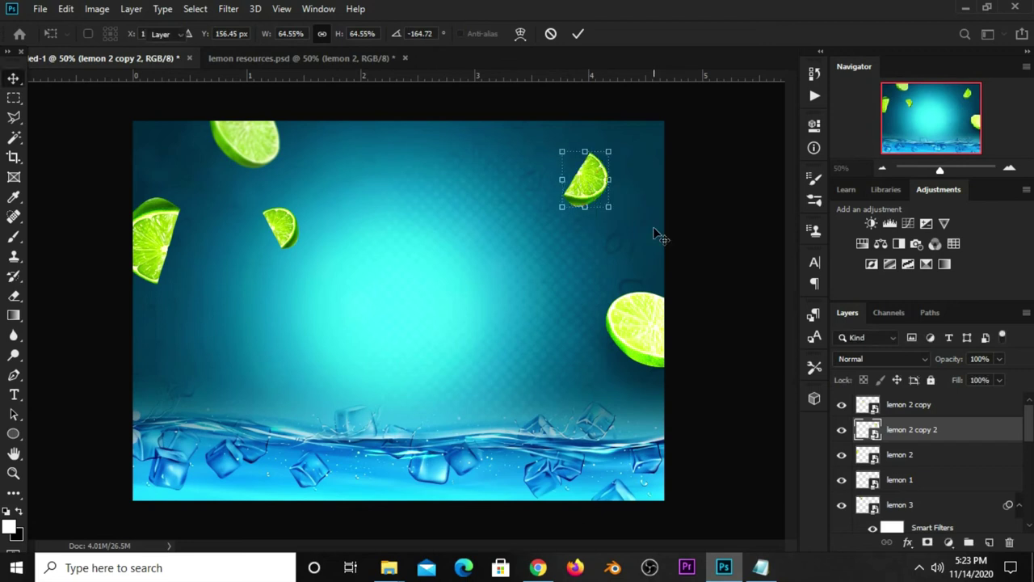
{"action": "key", "text": "Return"}
Step: Duplicate the small lime into the upper centre and rotate it to about 133°
{"action": "key", "text": "ctrl+j"}
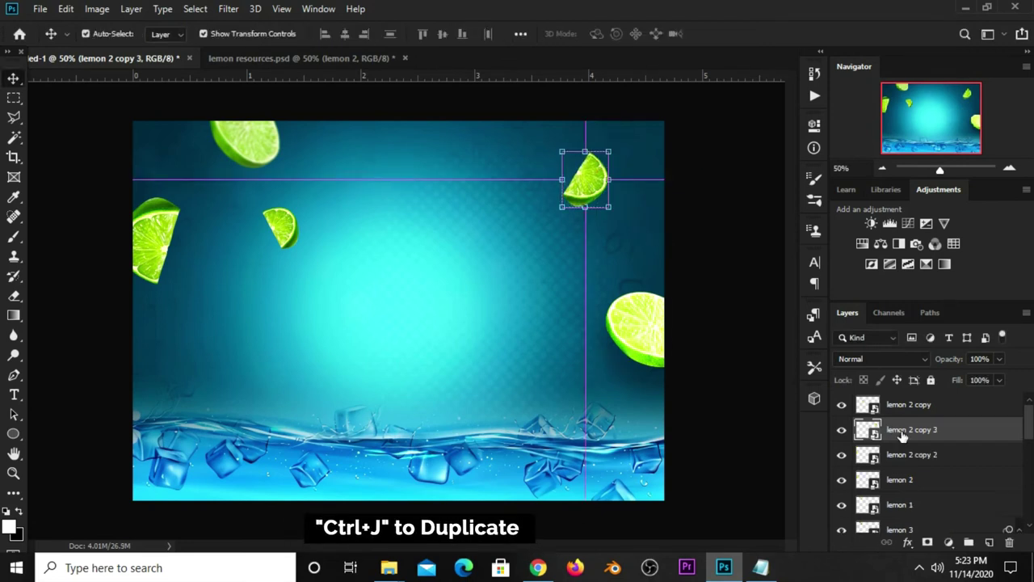
{"action": "mouse_move", "coordinate": [589, 185]}
{"action": "left_mouse_down"}
{"action": "mouse_move", "coordinate": [457, 187]}
{"action": "mouse_move", "coordinate": [457, 224]}
{"action": "left_mouse_up"}
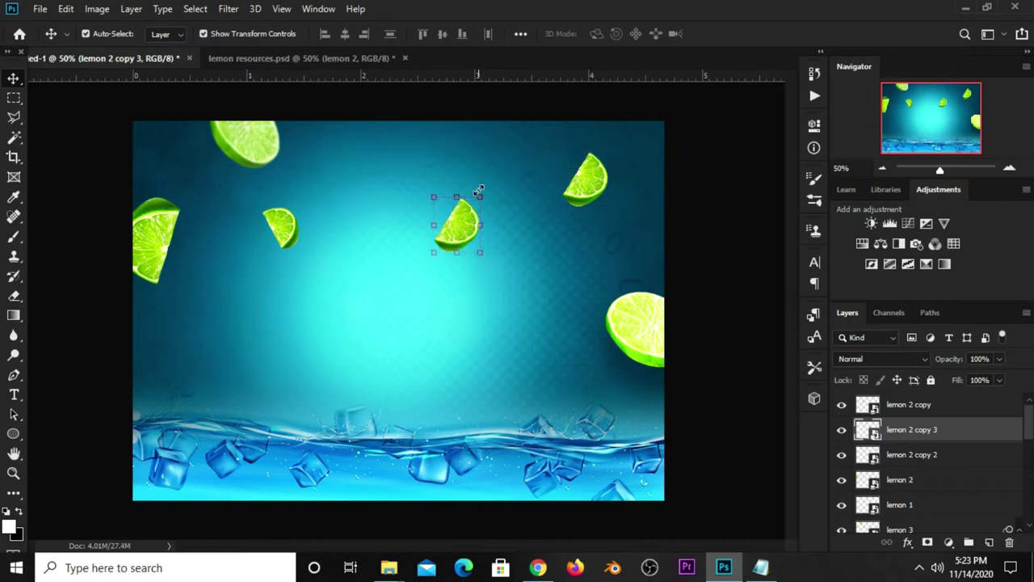
{"action": "key", "text": "ctrl+t"}
{"action": "left_click_drag", "start_coordinate": [491, 173], "coordinate": [413, 183]}
{"action": "key", "text": "Return"}
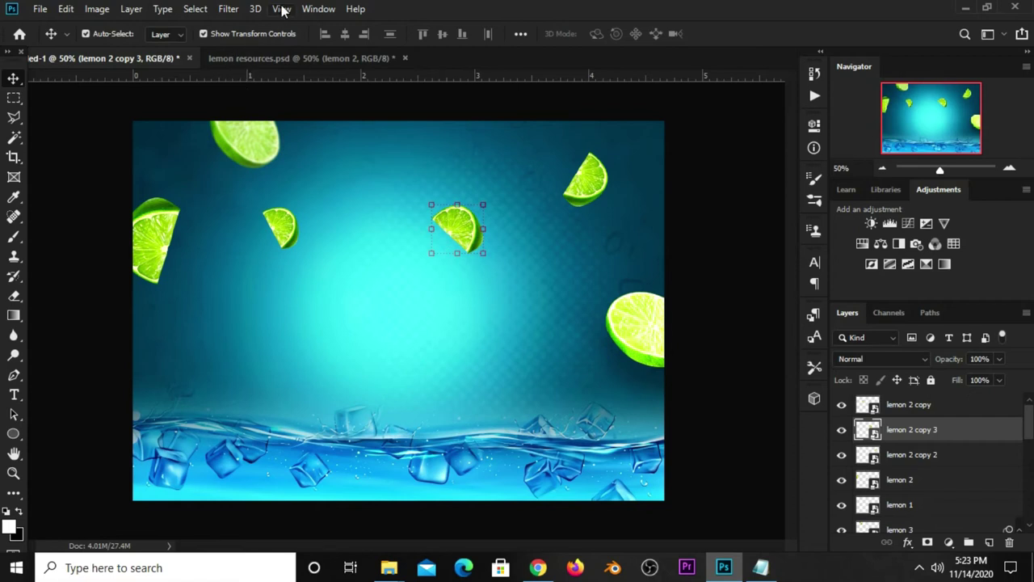
Step: Blur the upper-centre lime copy by 2 px, nudge it up-left, and return to lemon resources
{"action": "left_click", "coordinate": [234, 9]}
{"action": "mouse_move", "coordinate": [236, 181]}
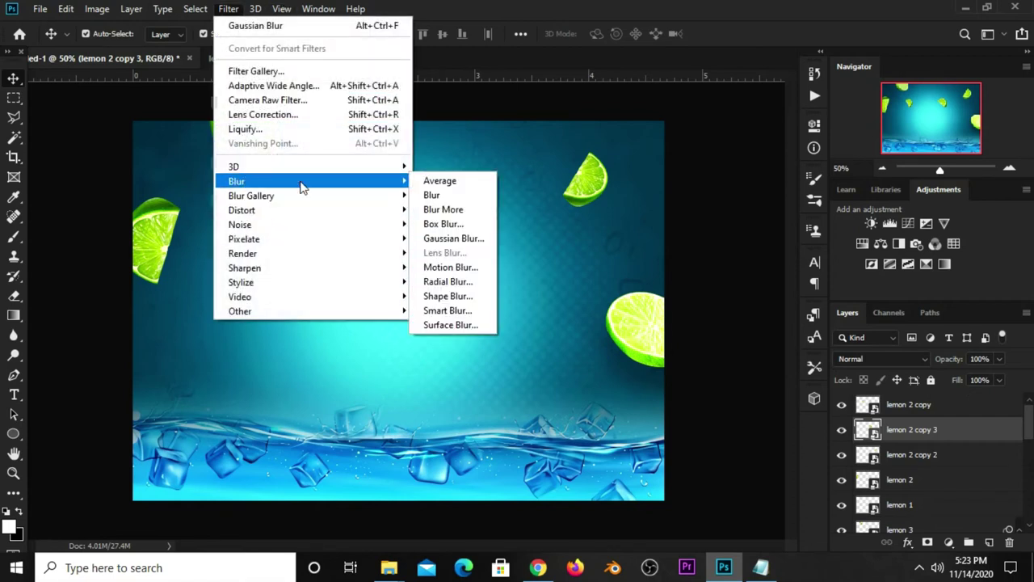
{"action": "left_click", "coordinate": [469, 238]}
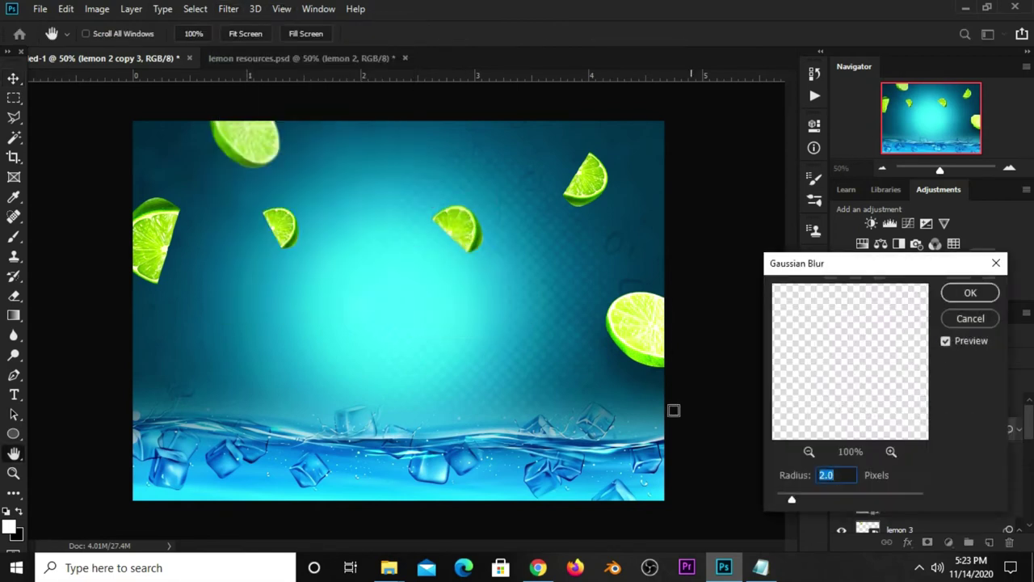
{"action": "left_click", "coordinate": [969, 295]}
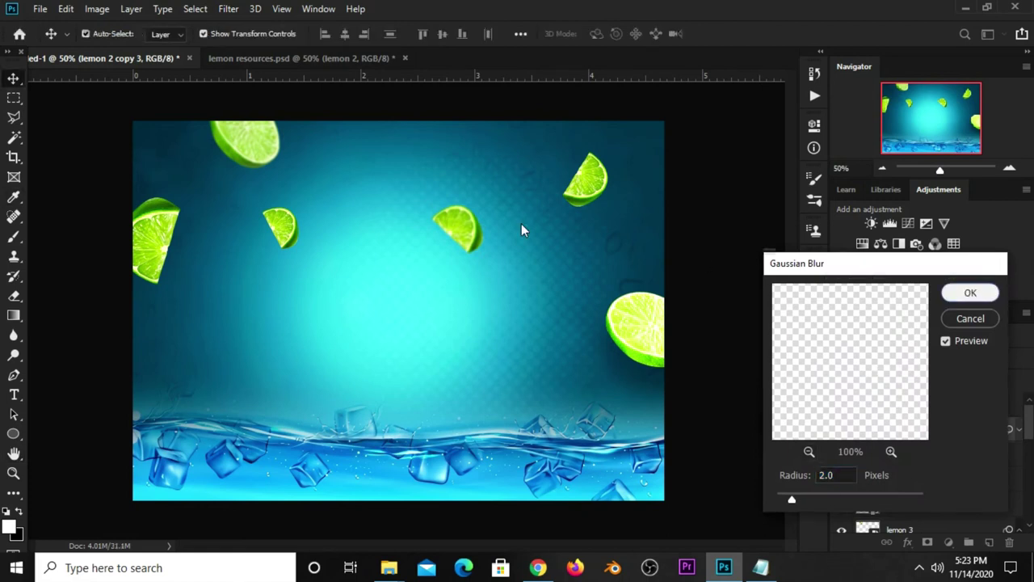
{"action": "left_click_drag", "start_coordinate": [459, 228], "coordinate": [440, 221]}
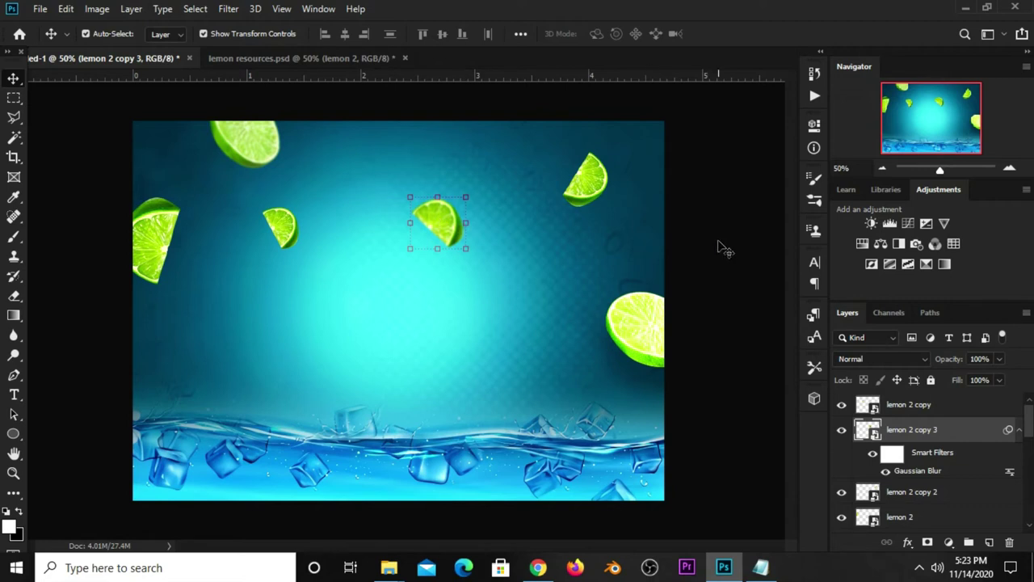
{"action": "left_click", "coordinate": [721, 246]}
{"action": "left_click", "coordinate": [286, 58]}
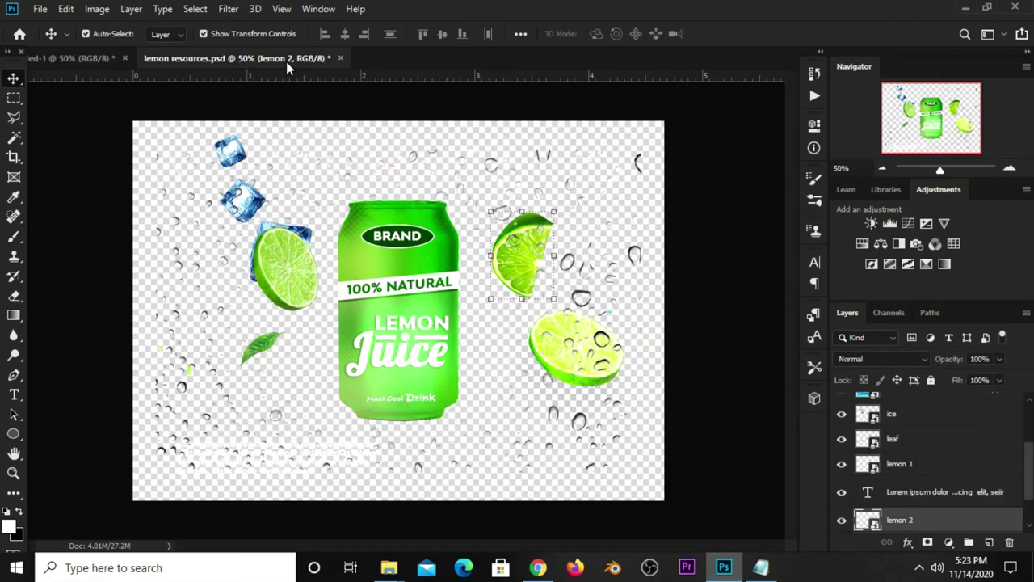
Step: Drag the leaf from lemon resources into the ad, tilted at the left above the water
{"action": "left_click", "coordinate": [279, 345]}
{"action": "left_click", "coordinate": [275, 343]}
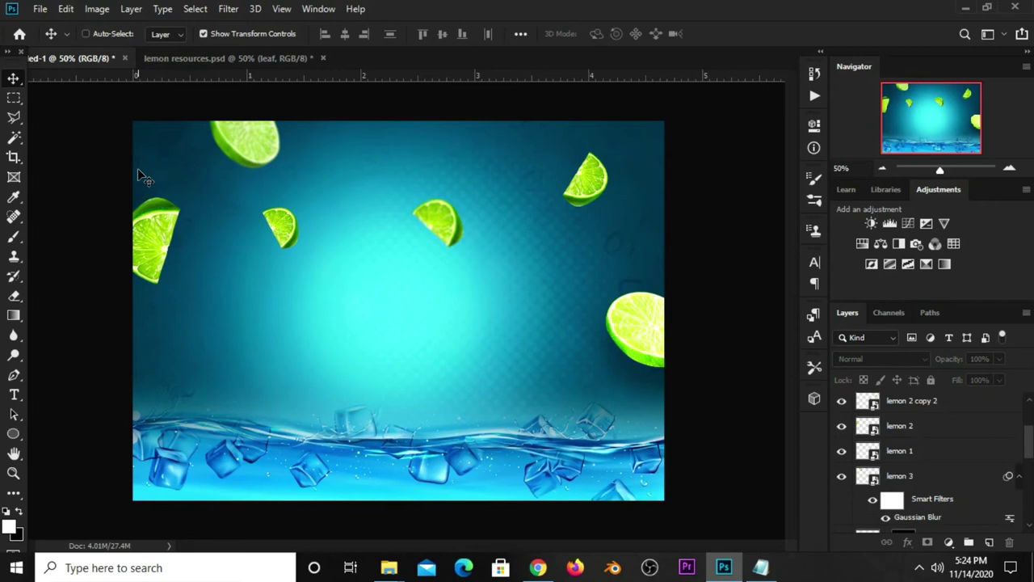
{"action": "left_click_drag", "start_coordinate": [102, 68], "coordinate": [218, 257]}
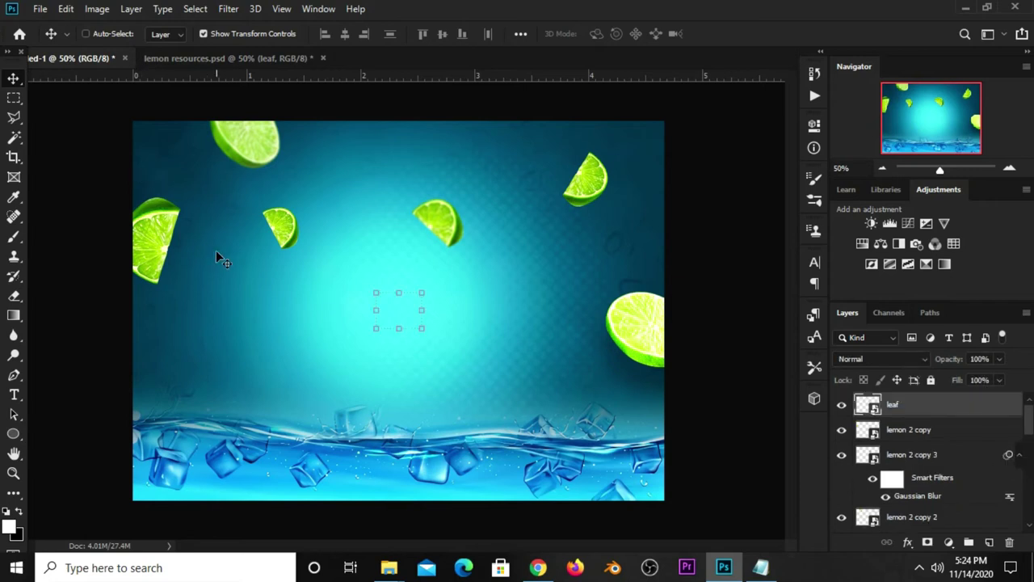
{"action": "mouse_move", "coordinate": [398, 291]}
{"action": "left_mouse_down"}
{"action": "mouse_move", "coordinate": [214, 333]}
{"action": "mouse_move", "coordinate": [233, 317]}
{"action": "mouse_move", "coordinate": [200, 346]}
{"action": "left_mouse_up"}
{"action": "key", "text": "Return"}
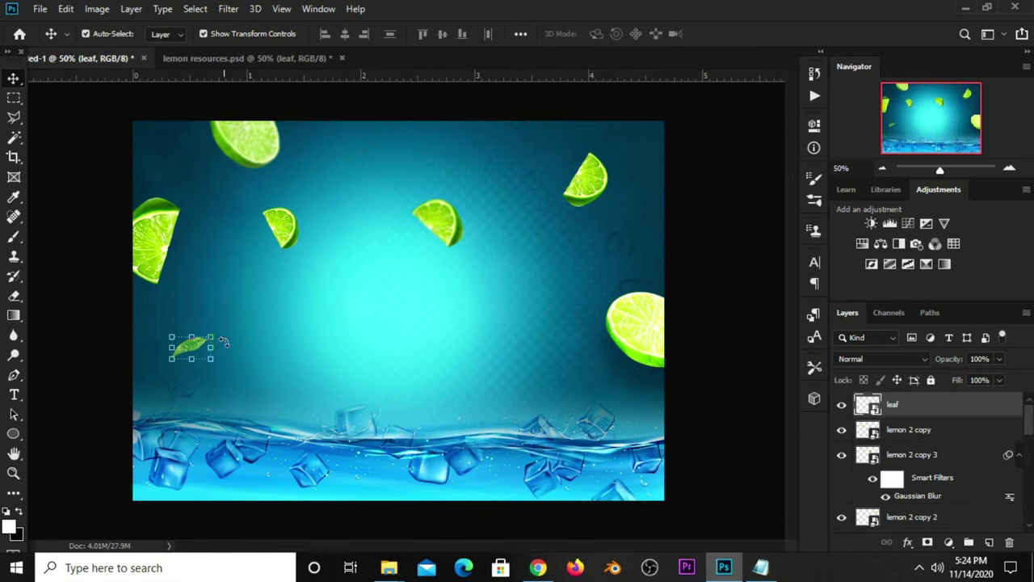
Step: Duplicate the leaf, move it upper right of centre, rotate it 90° CW and tilt it diagonally
{"action": "key", "text": "ctrl+j"}
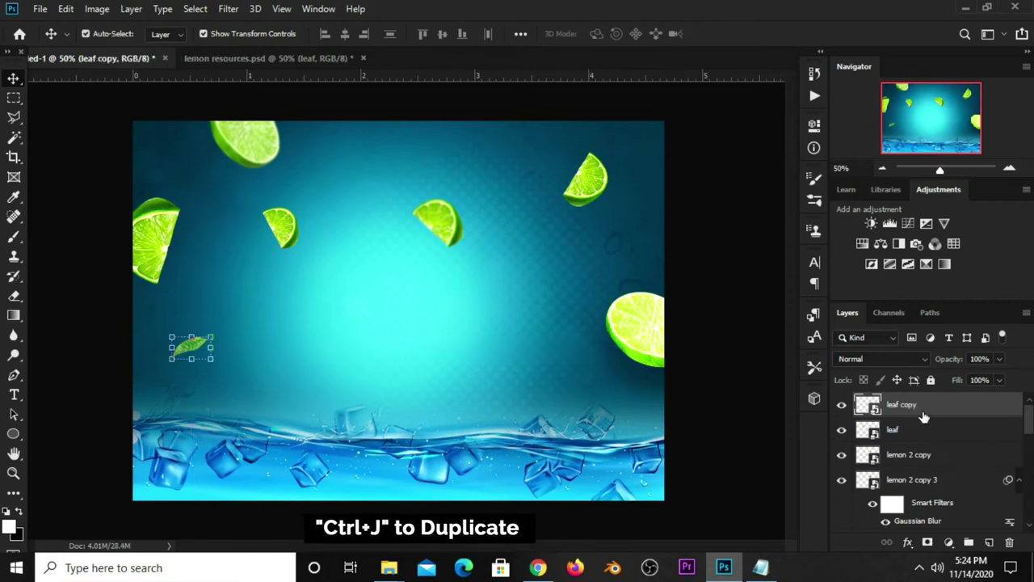
{"action": "mouse_move", "coordinate": [202, 332]}
{"action": "left_mouse_down"}
{"action": "mouse_move", "coordinate": [213, 345]}
{"action": "mouse_move", "coordinate": [409, 319]}
{"action": "mouse_move", "coordinate": [539, 192]}
{"action": "left_mouse_up"}
{"action": "right_click", "coordinate": [509, 202]}
{"action": "left_click", "coordinate": [566, 345]}
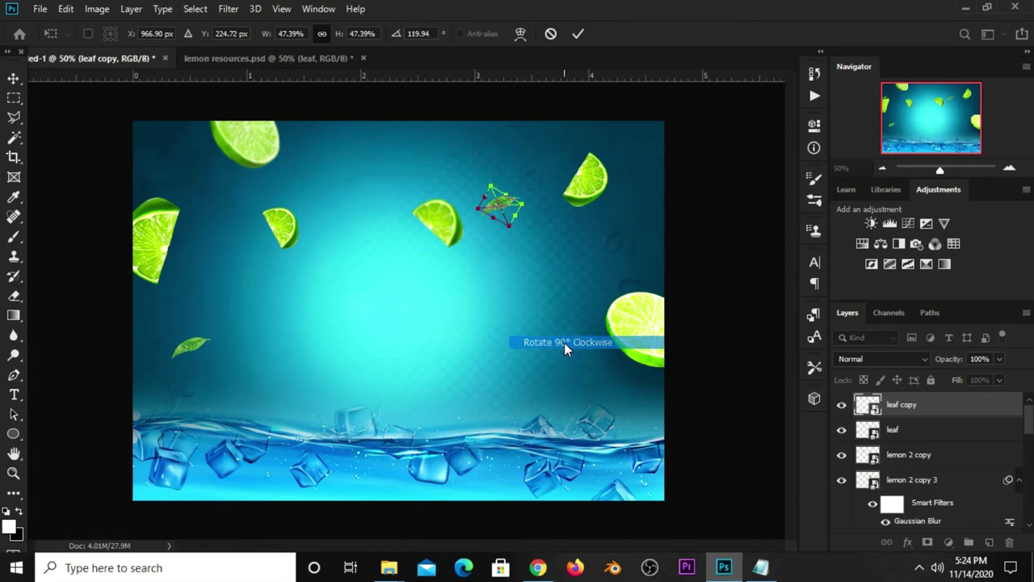
{"action": "key", "text": "Return"}
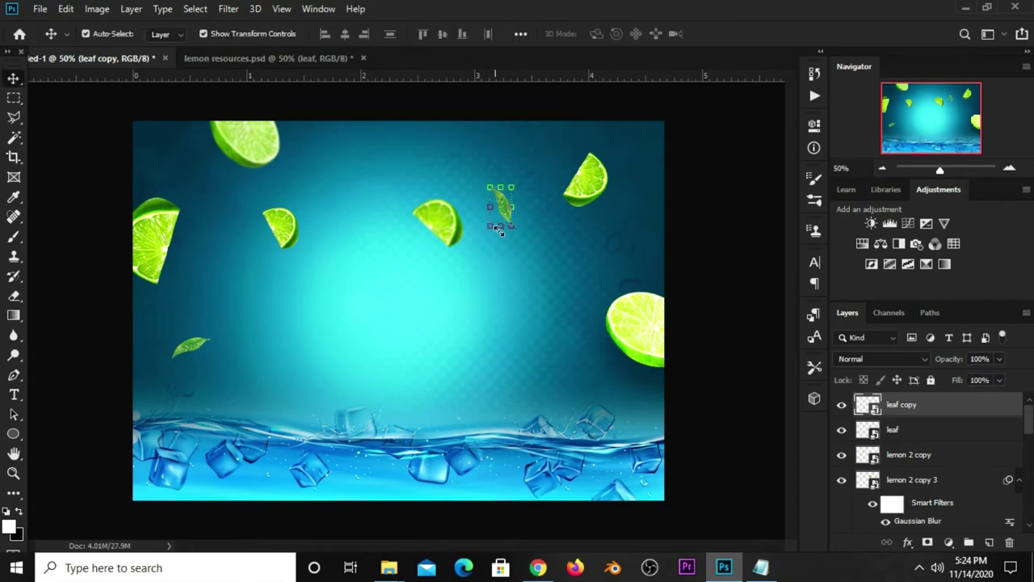
{"action": "left_click_drag", "start_coordinate": [501, 236], "coordinate": [520, 242]}
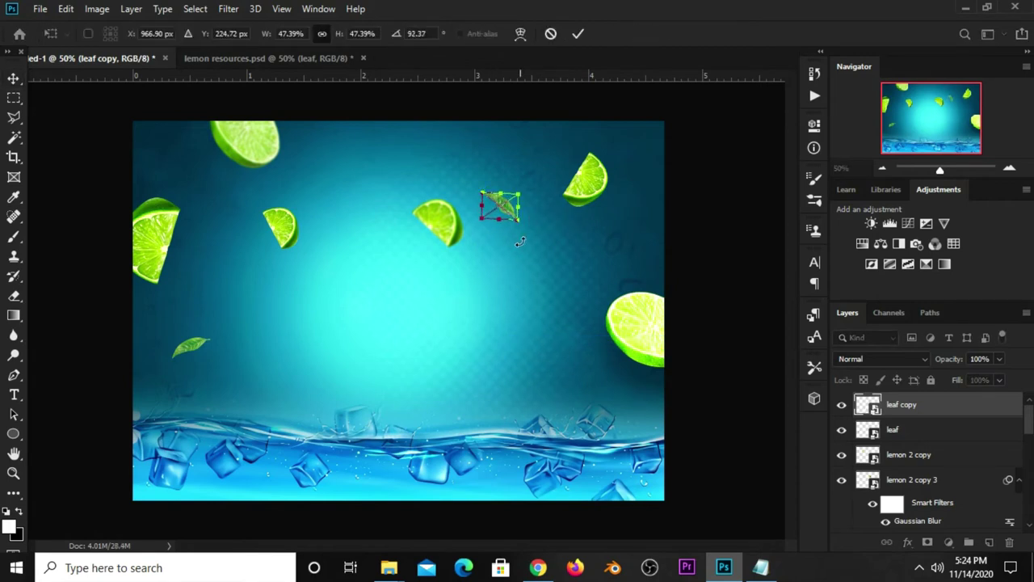
{"action": "key", "text": "Return"}
Step: Duplicate the tilted leaf onto the right side above the large lime, rotated about 173°
{"action": "key", "text": "ctrl+j"}
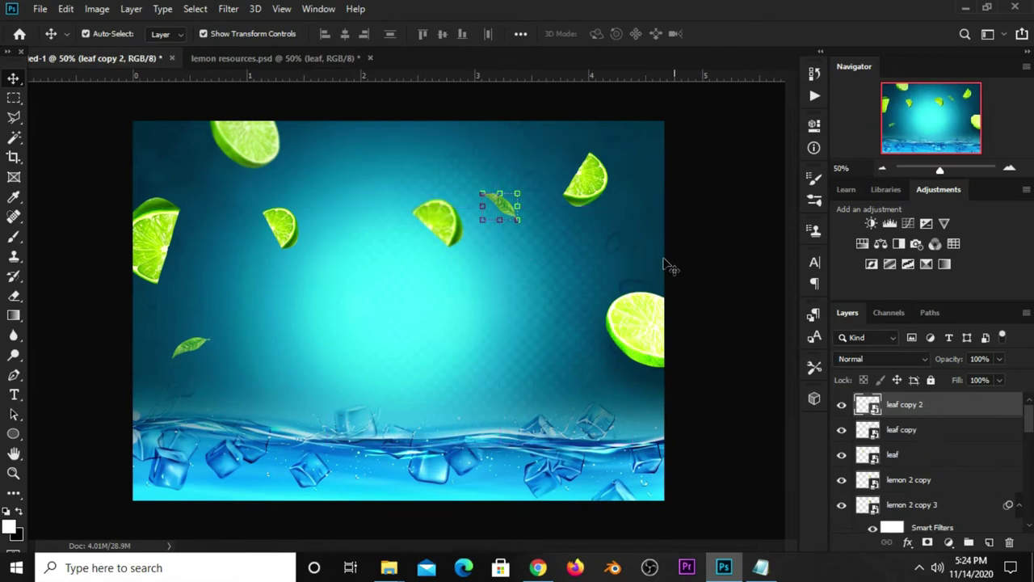
{"action": "left_click_drag", "start_coordinate": [505, 208], "coordinate": [578, 275]}
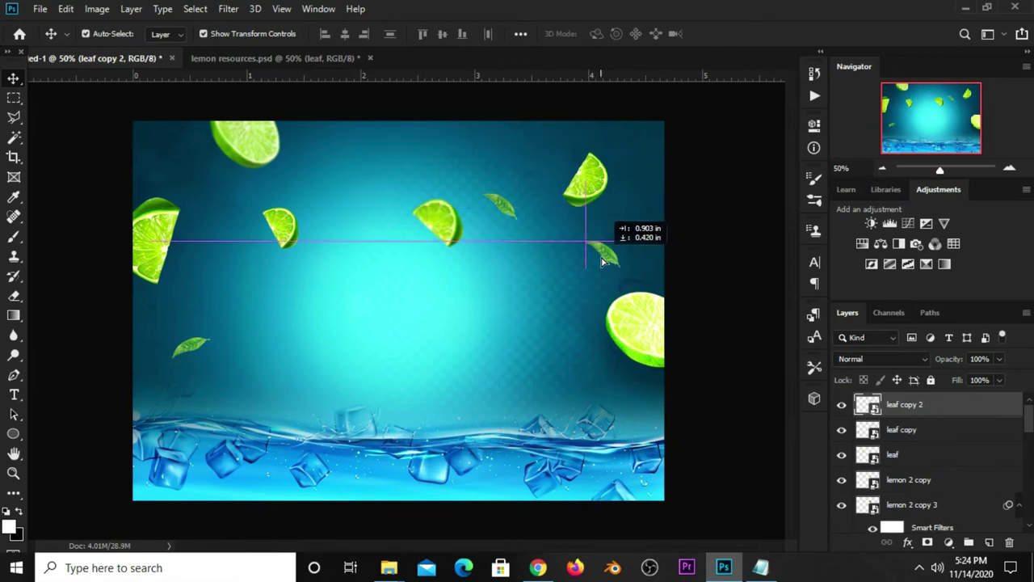
{"action": "key", "text": "ctrl+t"}
{"action": "left_click_drag", "start_coordinate": [597, 235], "coordinate": [605, 287]}
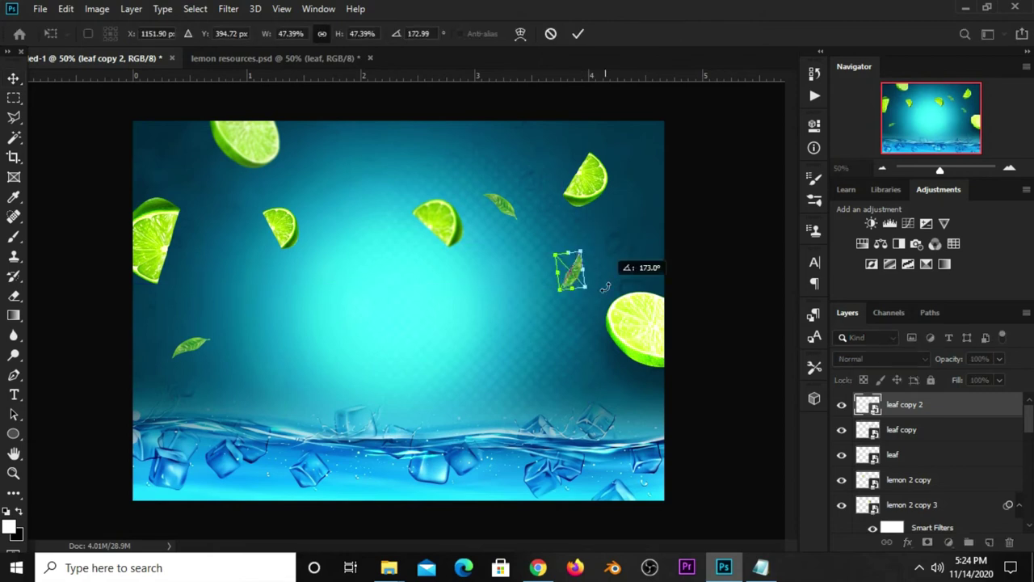
{"action": "key", "text": "Return"}
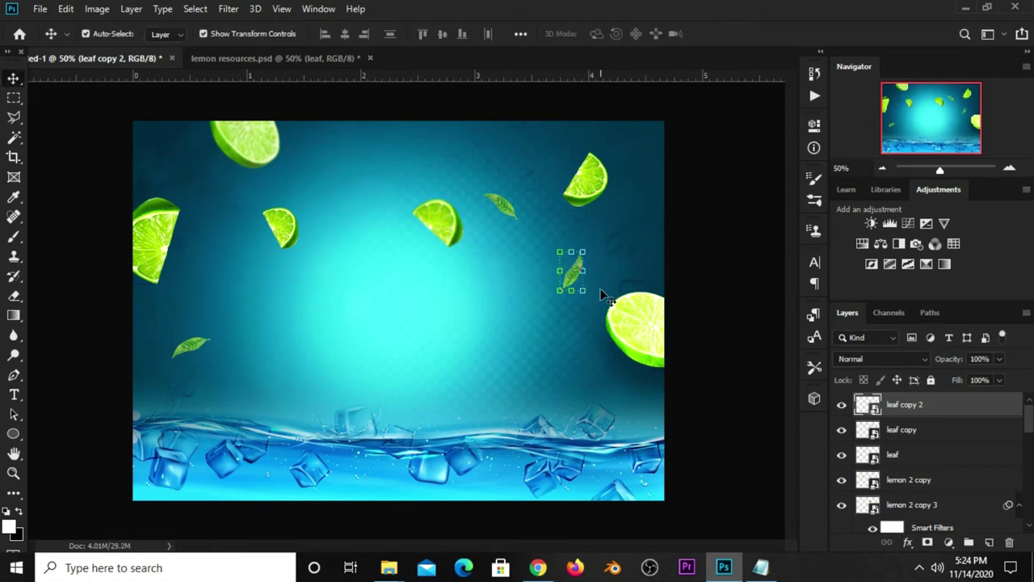
Step: Apply a 2 px Gaussian Blur to the right-side leaf copy
{"action": "left_click", "coordinate": [234, 10]}
{"action": "left_click", "coordinate": [449, 239]}
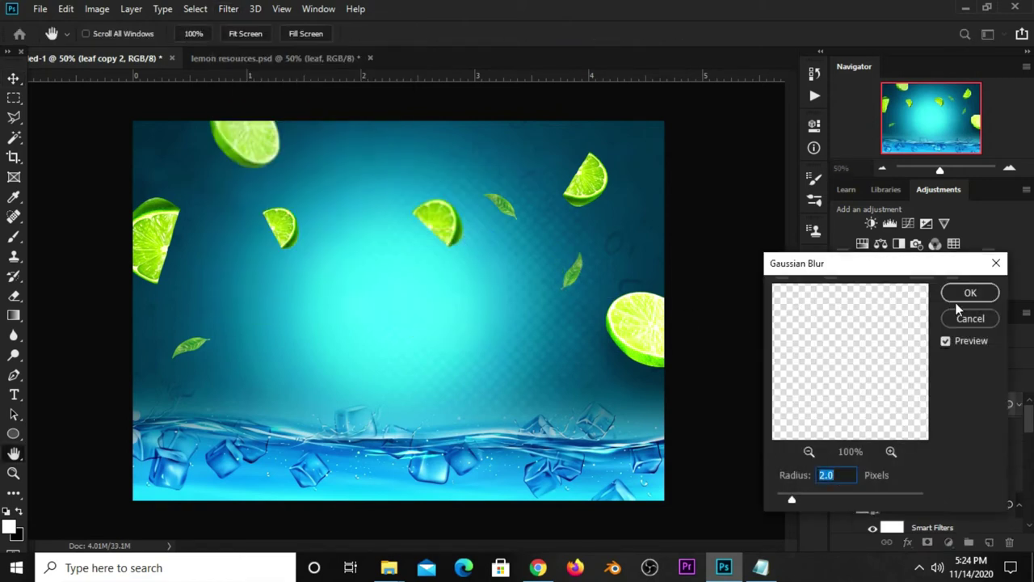
{"action": "left_click", "coordinate": [961, 295]}
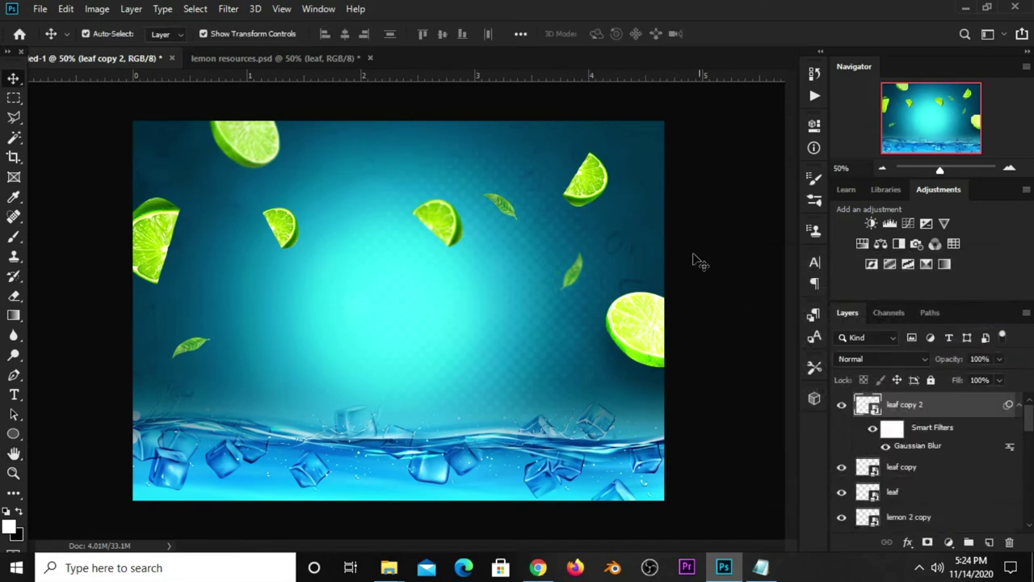
{"action": "left_click", "coordinate": [693, 256]}
Step: Duplicate the left leaf, rotate the copy 90° CCW, and give it a 2 px Gaussian Blur
{"action": "left_click", "coordinate": [195, 345]}
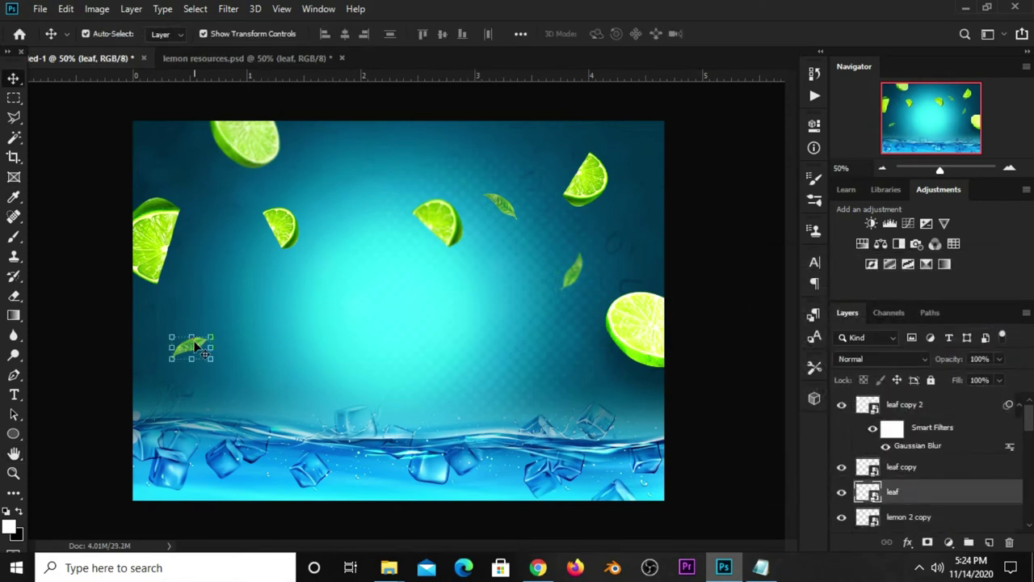
{"action": "key", "text": "ctrl+j"}
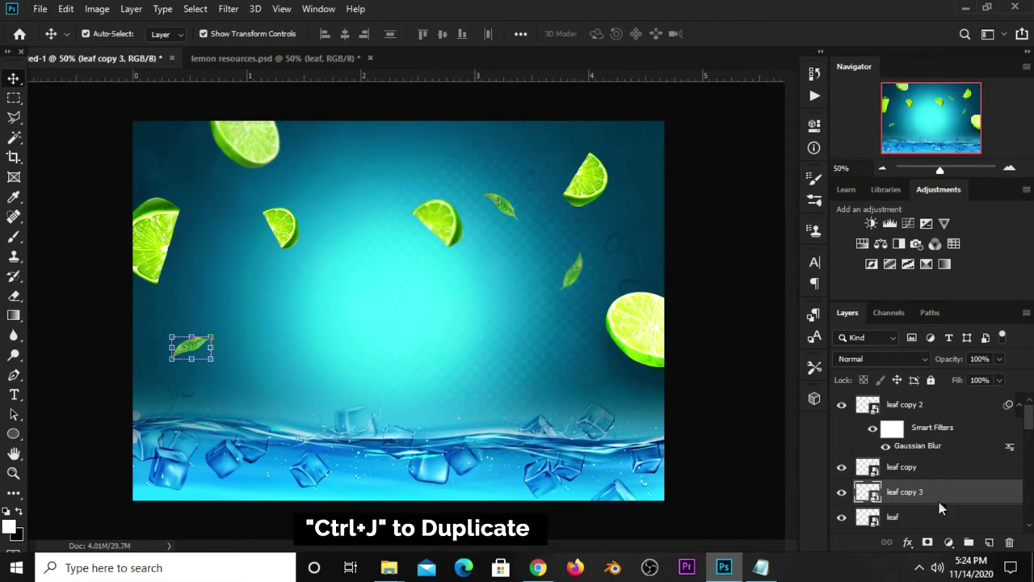
{"action": "mouse_move", "coordinate": [160, 329]}
{"action": "left_mouse_down"}
{"action": "mouse_move", "coordinate": [165, 346]}
{"action": "mouse_move", "coordinate": [206, 322]}
{"action": "mouse_move", "coordinate": [211, 284]}
{"action": "left_mouse_up"}
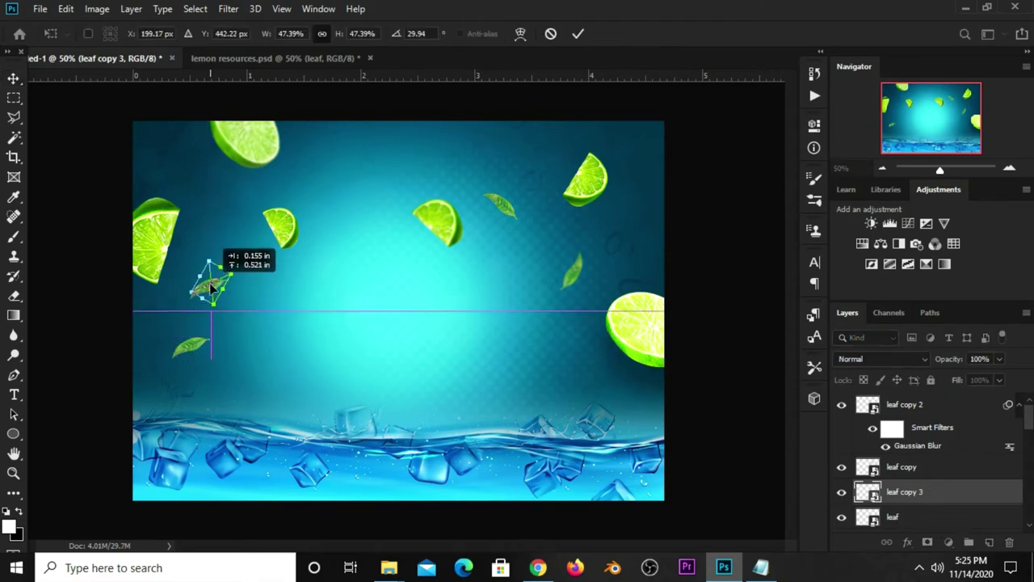
{"action": "right_click", "coordinate": [217, 280]}
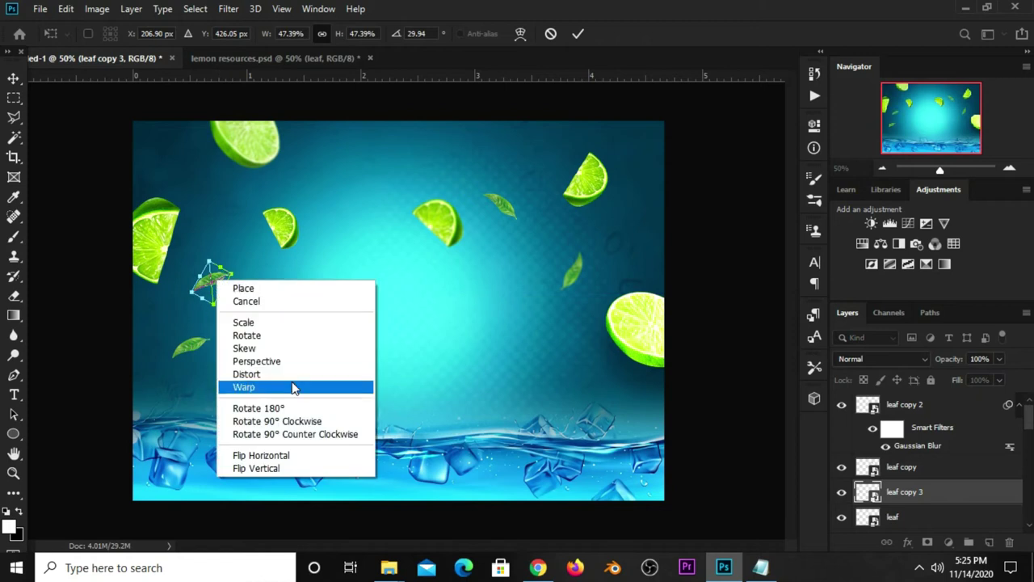
{"action": "left_click", "coordinate": [281, 432]}
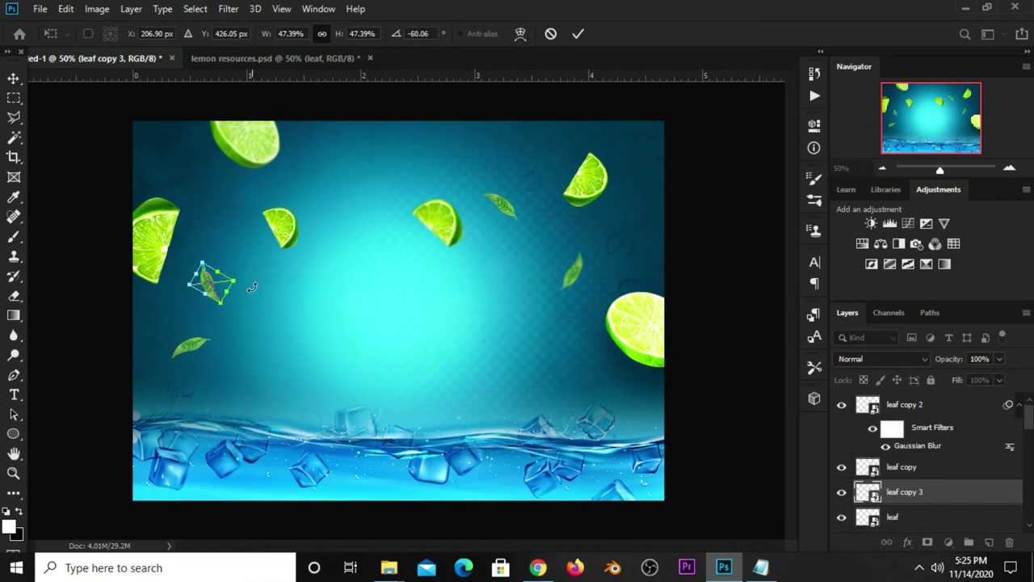
{"action": "key", "text": "Return"}
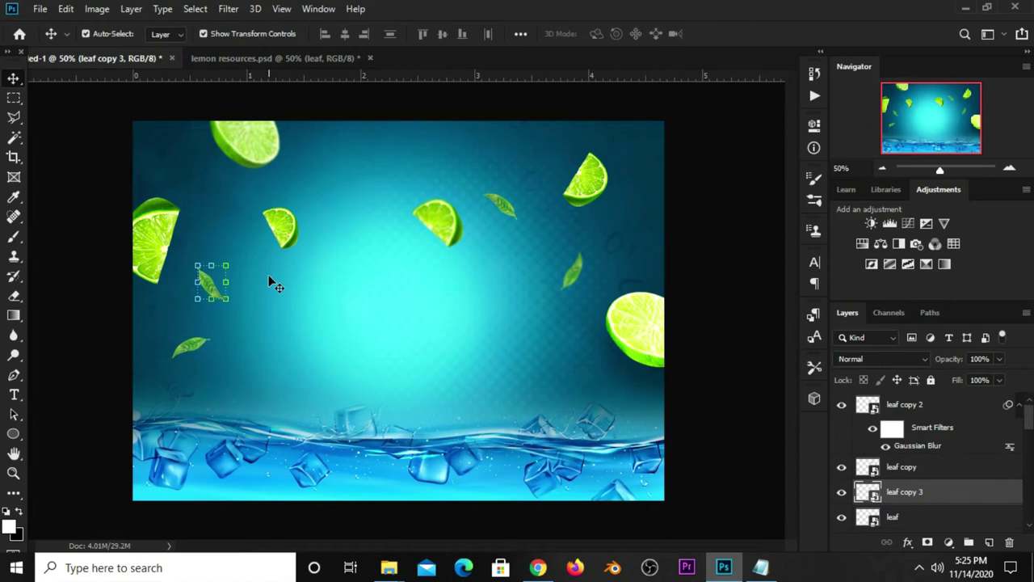
{"action": "left_click", "coordinate": [229, 11]}
{"action": "mouse_move", "coordinate": [236, 181]}
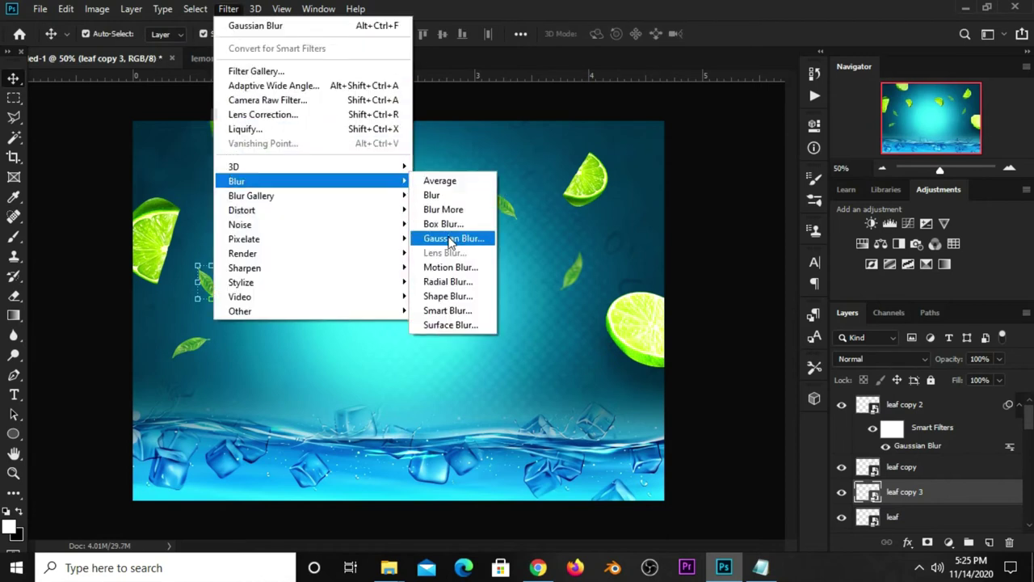
{"action": "left_click", "coordinate": [450, 238]}
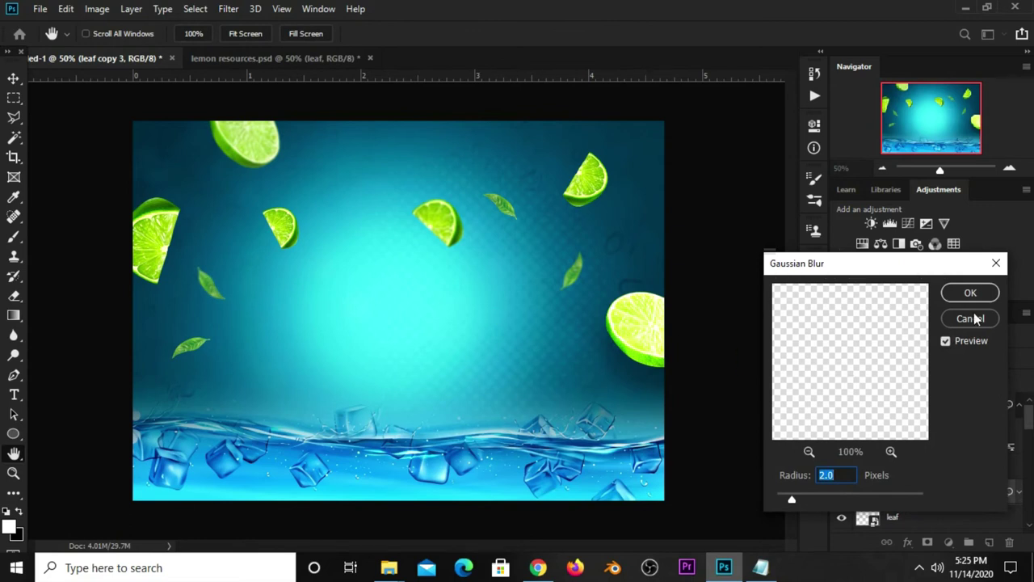
{"action": "left_click", "coordinate": [960, 294]}
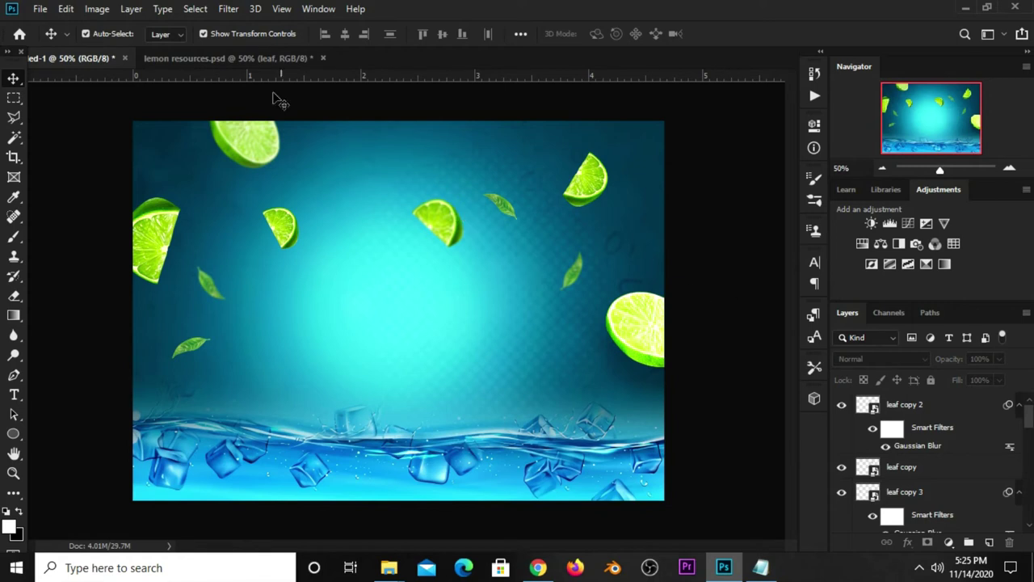
Step: Bring the ice cubes layer from lemon resources.psd into the ad
{"action": "left_click", "coordinate": [265, 58]}
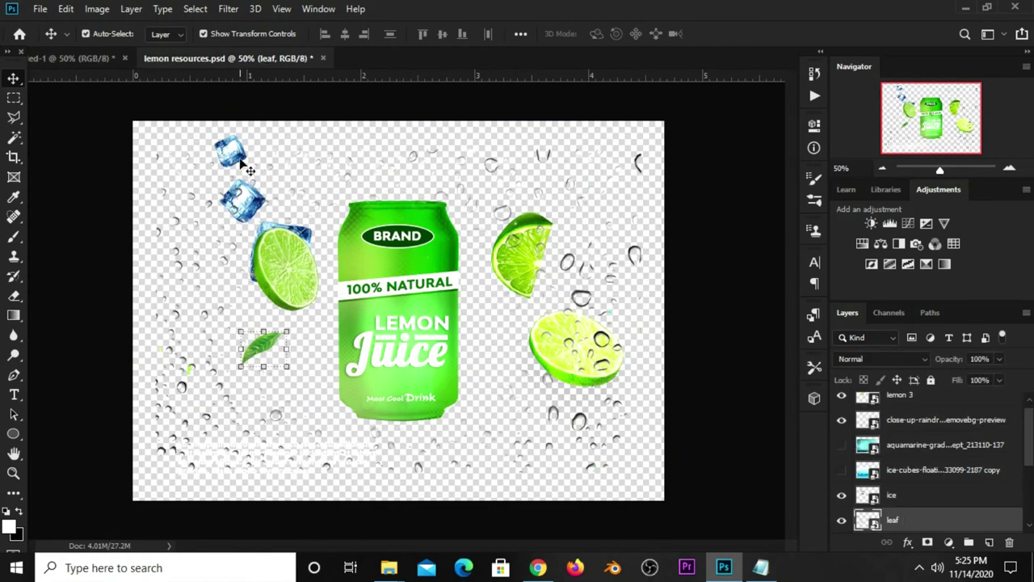
{"action": "left_click", "coordinate": [238, 163]}
{"action": "key", "text": "ctrl"}
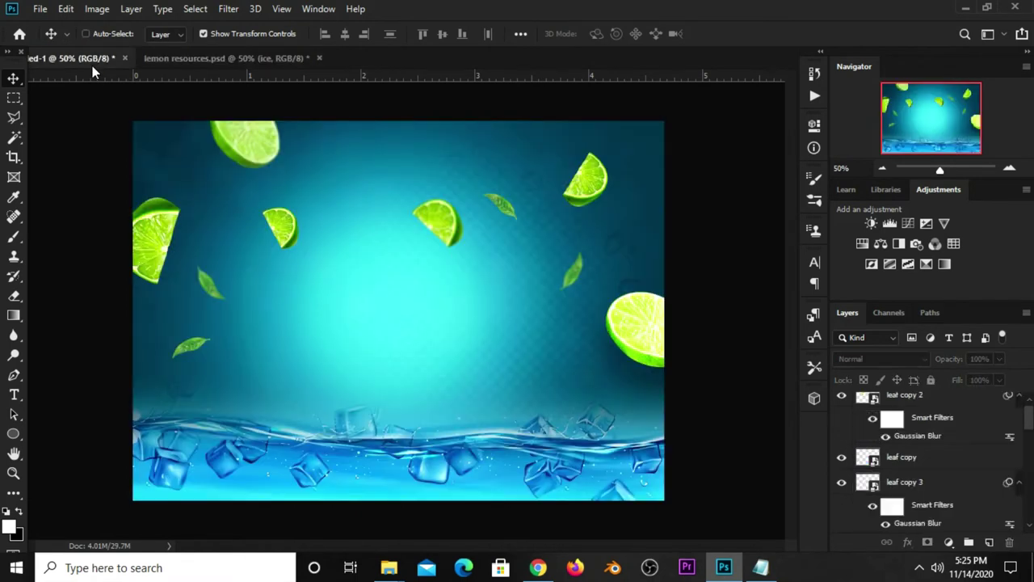
{"action": "mouse_move", "coordinate": [238, 162]}
{"action": "left_mouse_down"}
{"action": "mouse_move", "coordinate": [217, 206]}
{"action": "mouse_move", "coordinate": [384, 272]}
{"action": "mouse_move", "coordinate": [242, 274]}
{"action": "left_mouse_up"}
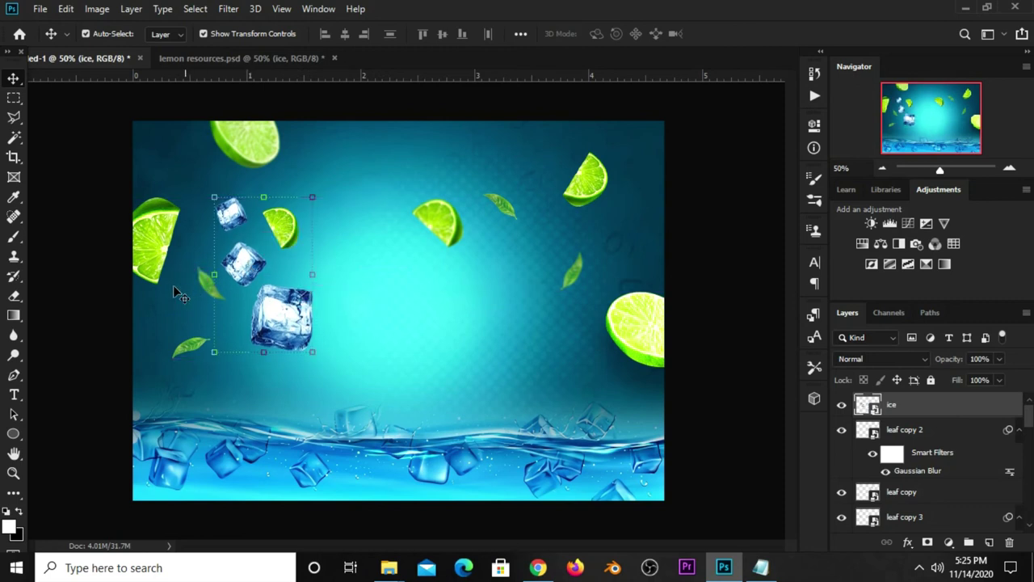
Step: Move the lime slice up-right and both leaves down-left
{"action": "left_click_drag", "start_coordinate": [289, 232], "coordinate": [326, 208]}
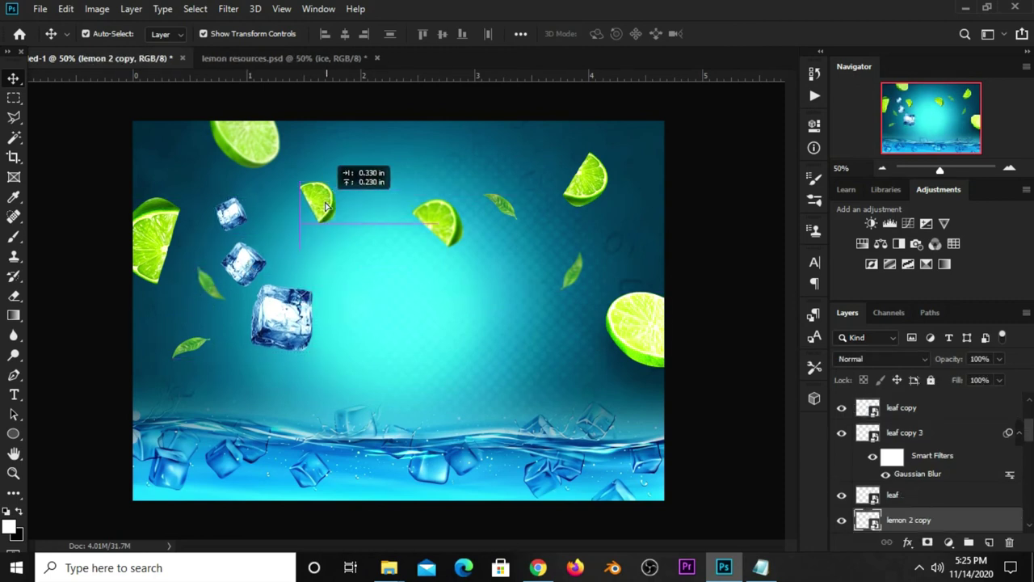
{"action": "left_click_drag", "start_coordinate": [197, 348], "coordinate": [176, 372]}
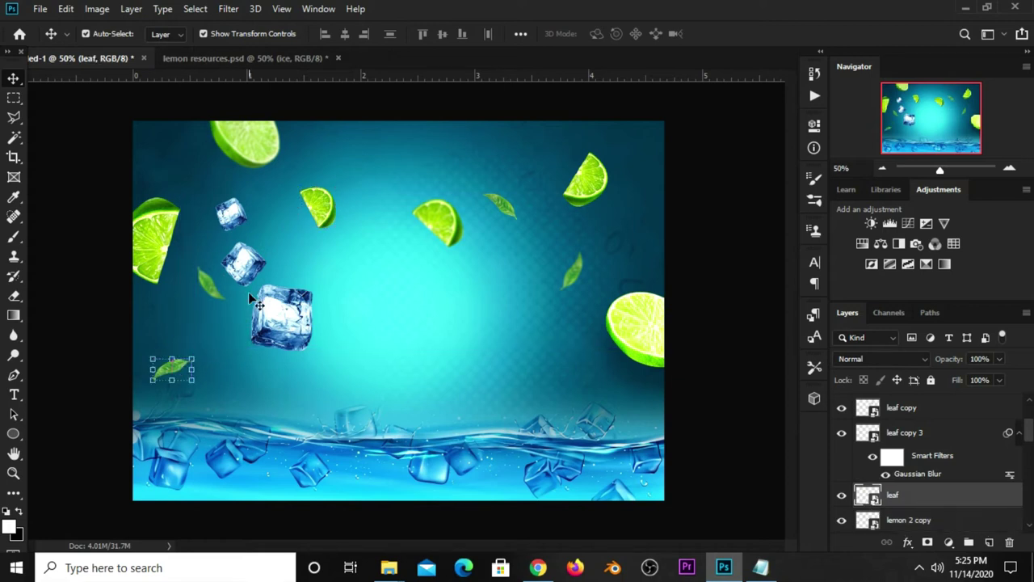
{"action": "left_click", "coordinate": [209, 286]}
{"action": "left_click_drag", "start_coordinate": [210, 291], "coordinate": [194, 327]}
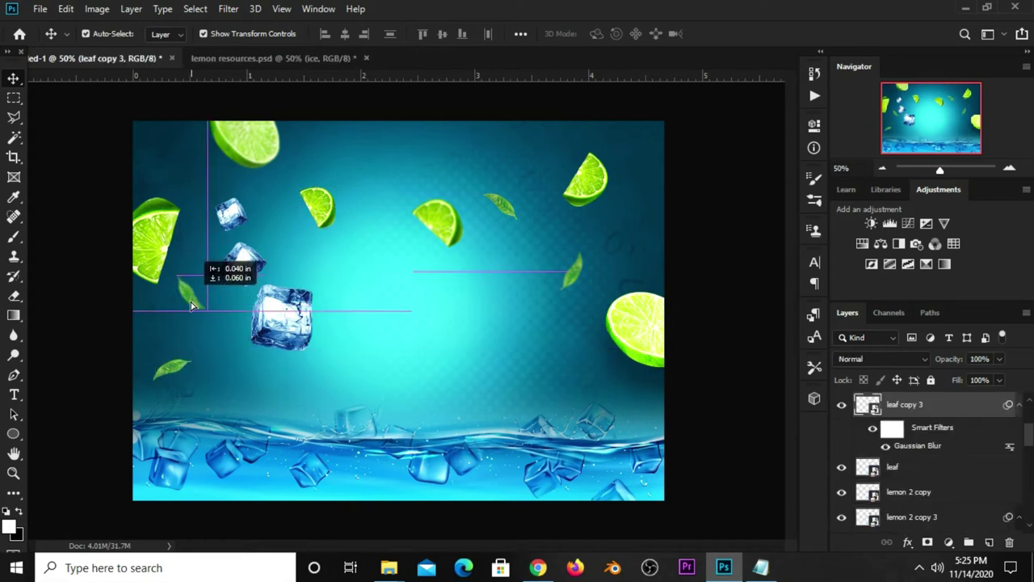
Step: Shrink the ice cubes to about 20% near the upper left
{"action": "left_click", "coordinate": [279, 311]}
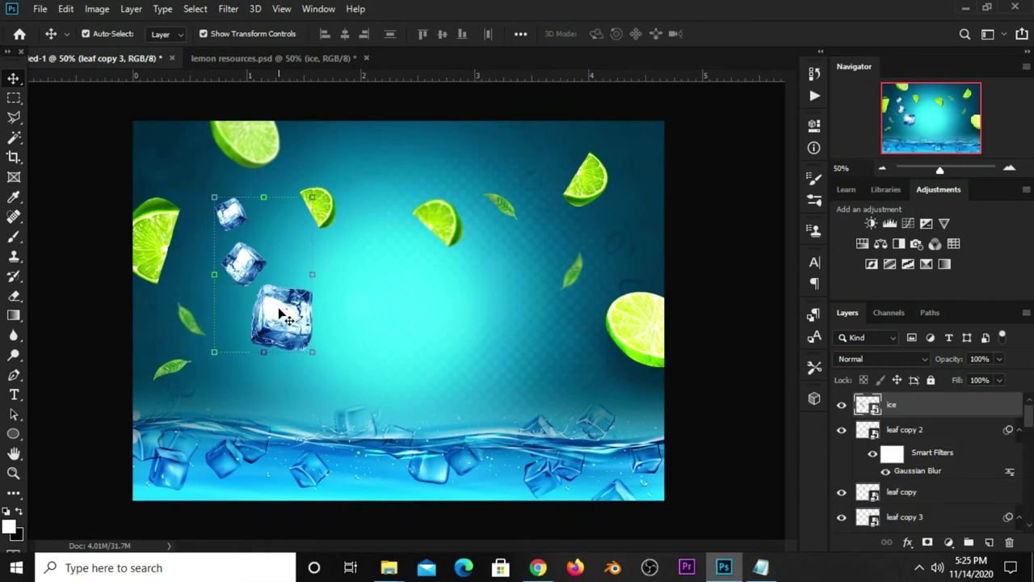
{"action": "key", "text": "ctrl+t"}
{"action": "mouse_move", "coordinate": [319, 361]}
{"action": "left_mouse_down"}
{"action": "mouse_move", "coordinate": [273, 283]}
{"action": "mouse_move", "coordinate": [243, 270]}
{"action": "mouse_move", "coordinate": [249, 313]}
{"action": "left_mouse_up"}
{"action": "key", "text": "Return"}
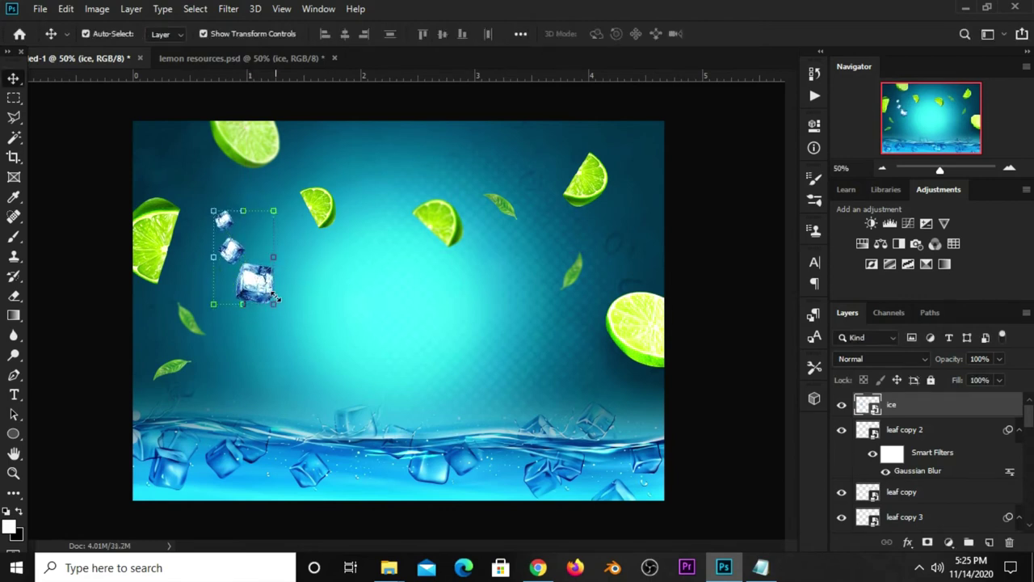
Step: Apply a 1-pixel Gaussian Blur to the ice cubes
{"action": "left_click", "coordinate": [229, 10]}
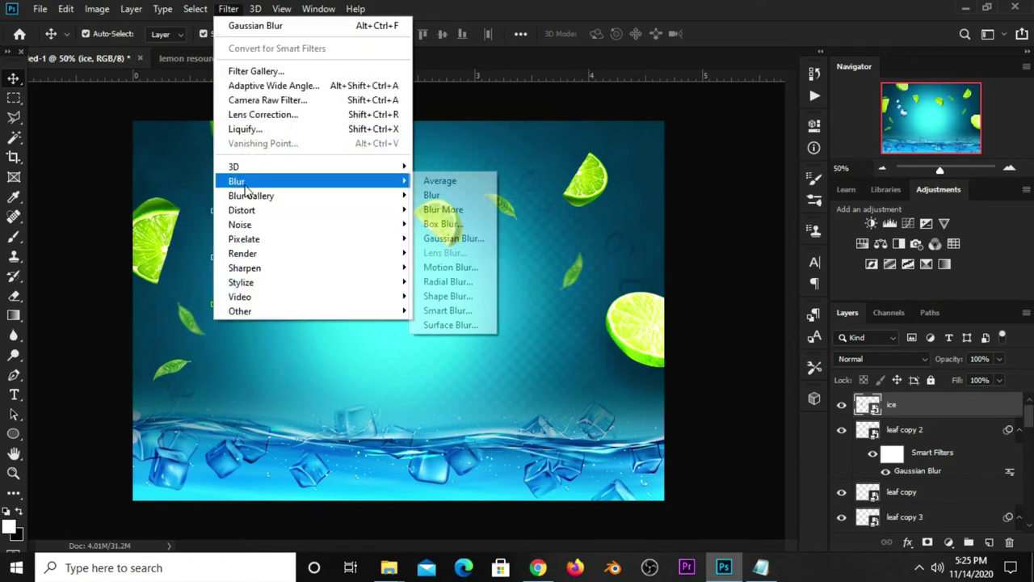
{"action": "mouse_move", "coordinate": [235, 181]}
{"action": "left_click", "coordinate": [443, 240]}
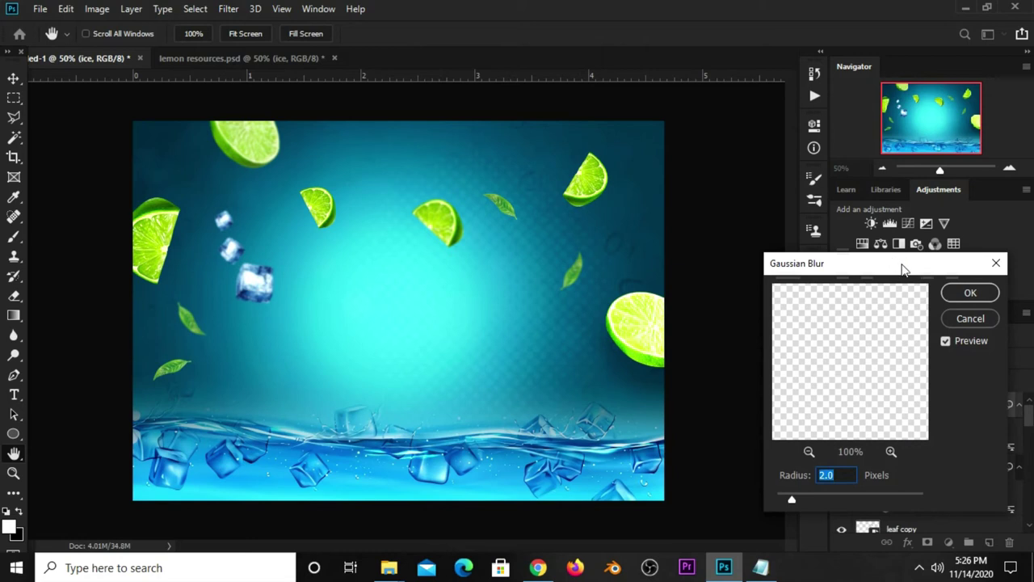
{"action": "type", "text": "1"}
{"action": "left_click", "coordinate": [968, 293]}
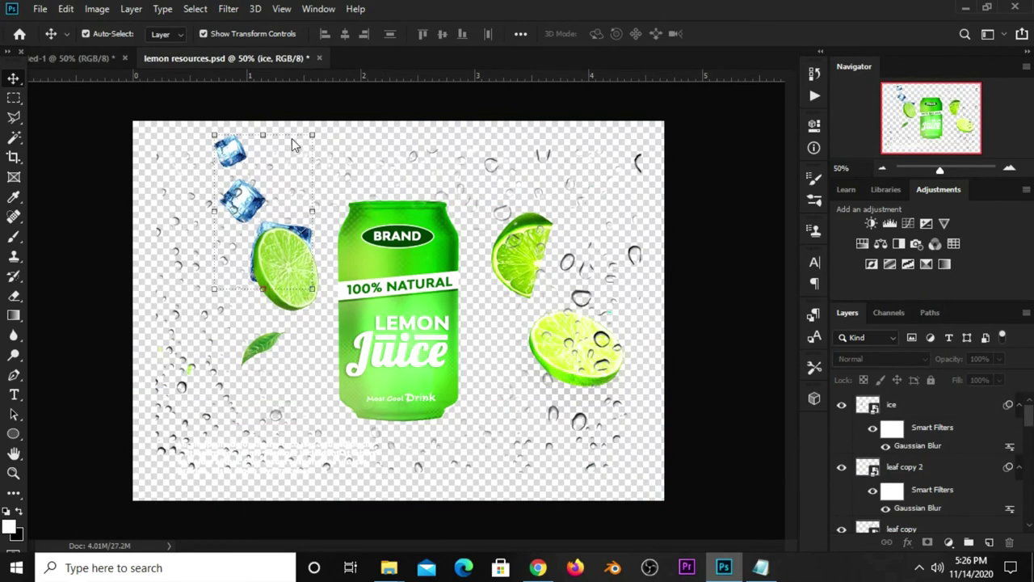
Step: Bring the lemon juice can from lemon resources.psd into the ad
{"action": "left_click", "coordinate": [242, 58]}
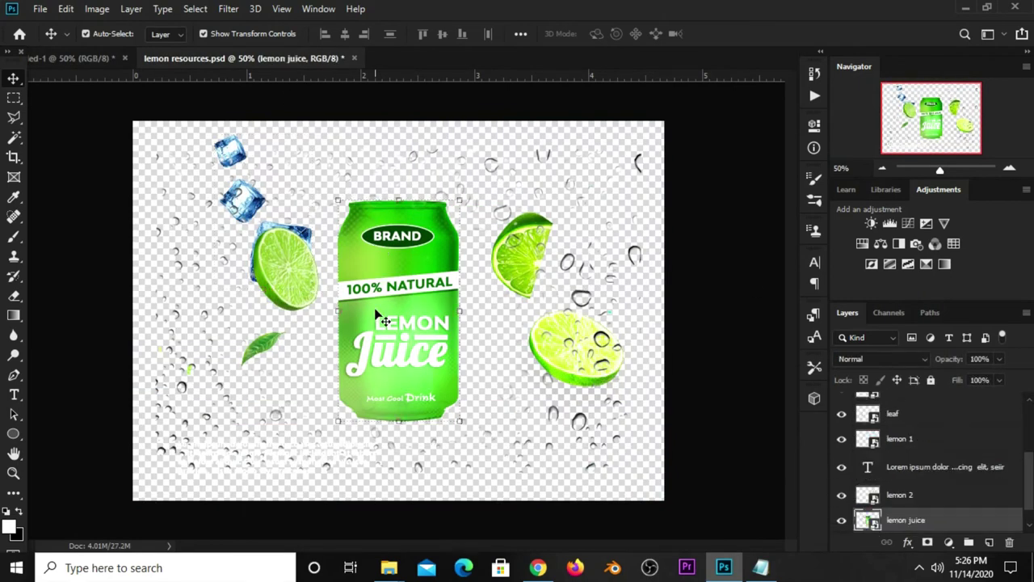
{"action": "left_click_drag", "start_coordinate": [376, 314], "coordinate": [387, 327]}
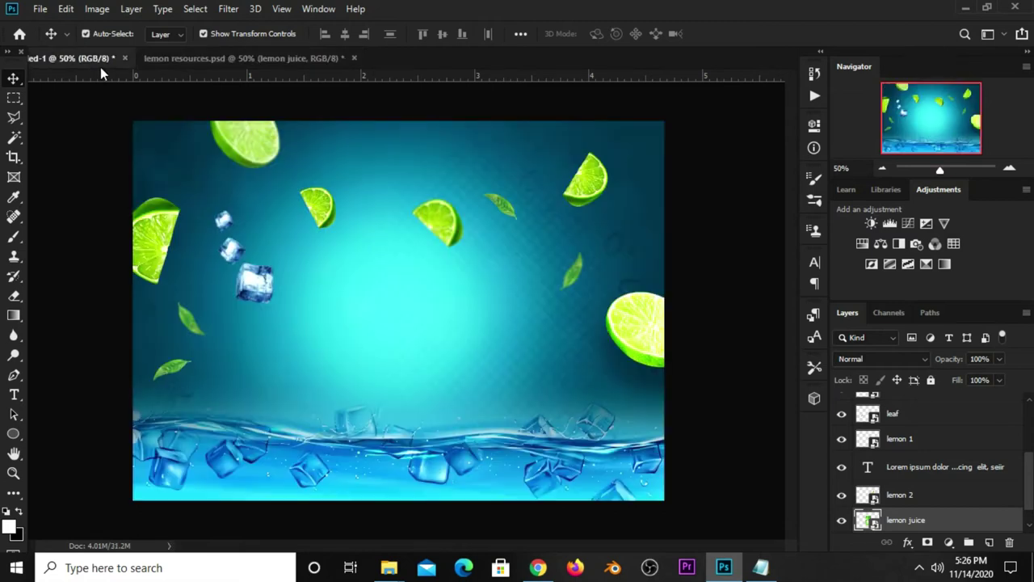
{"action": "left_click_drag", "start_coordinate": [100, 67], "coordinate": [378, 329]}
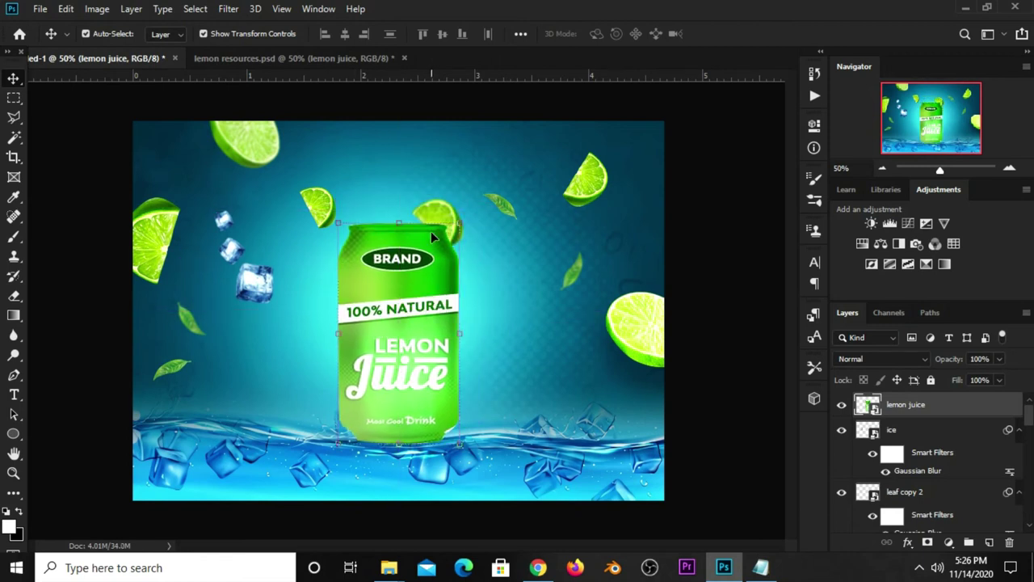
Step: Move the lime slice up so it sits above the can
{"action": "left_click", "coordinate": [589, 198]}
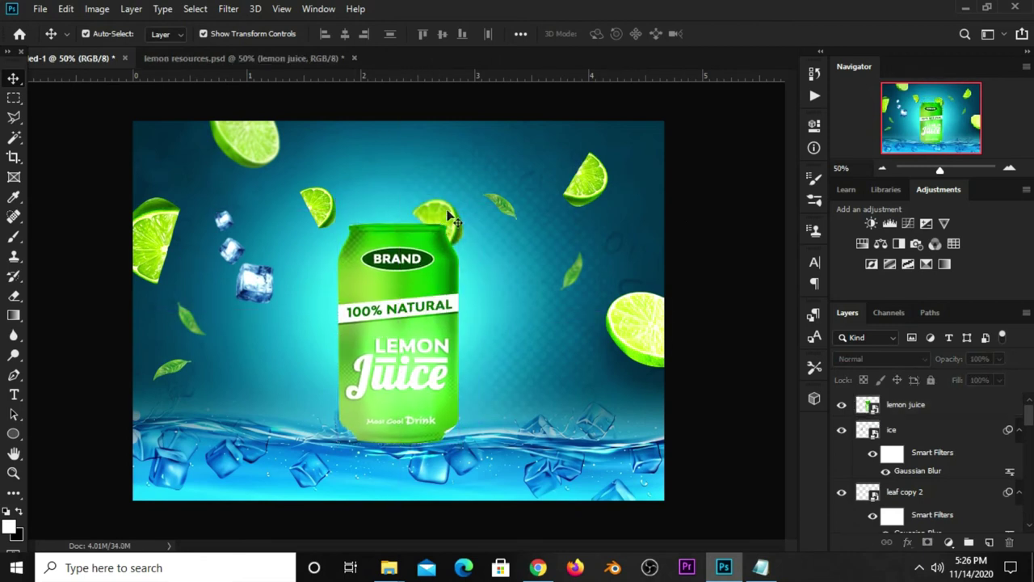
{"action": "key", "text": "ctrl+t"}
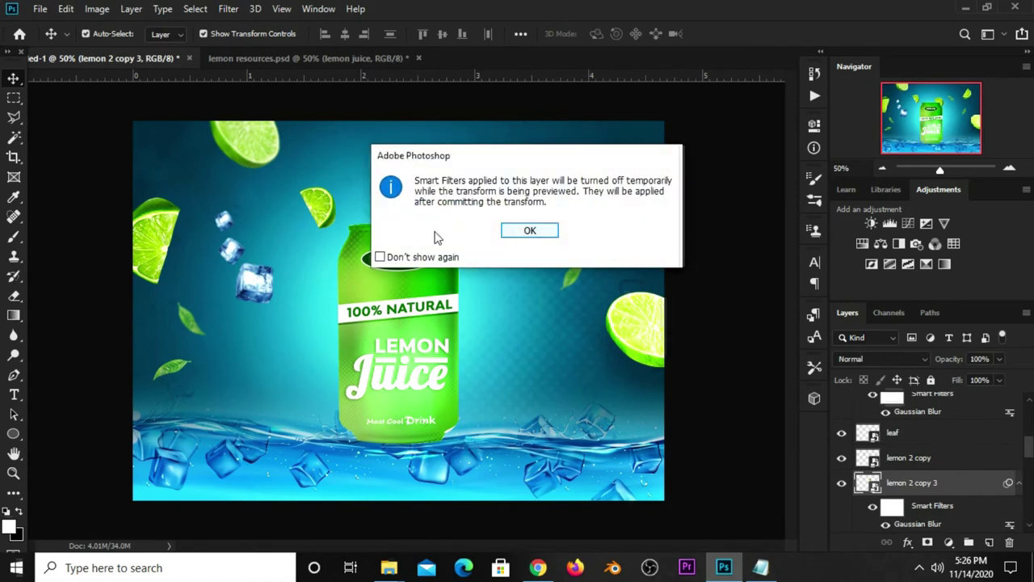
{"action": "left_click", "coordinate": [509, 230]}
{"action": "left_click_drag", "start_coordinate": [446, 225], "coordinate": [447, 194]}
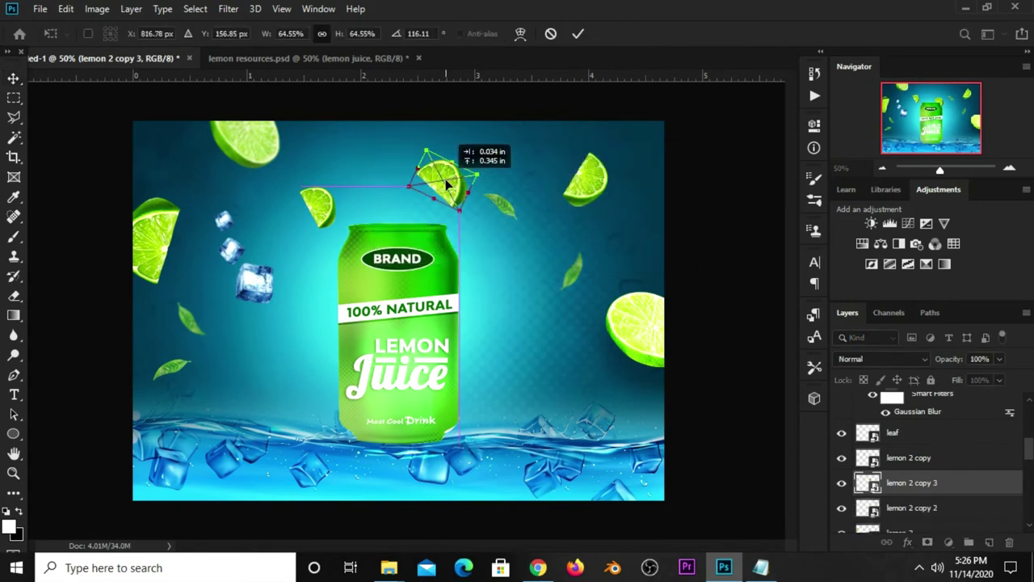
{"action": "key", "text": "Return"}
{"action": "key", "text": "Return"}
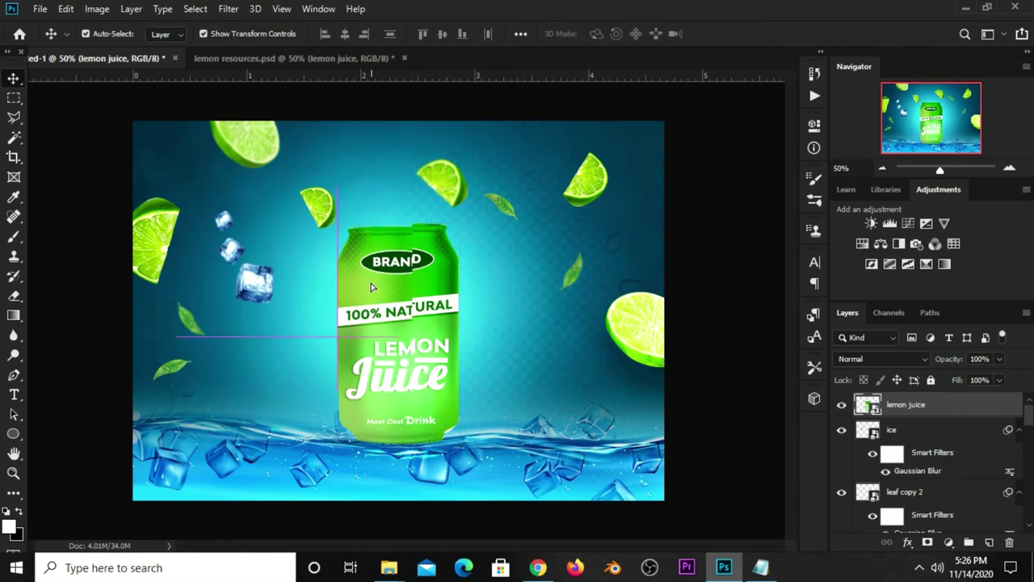
Step: Position the can centred, with its base in the water
{"action": "left_click_drag", "start_coordinate": [380, 255], "coordinate": [370, 283]}
{"action": "key", "text": "ctrl+t"}
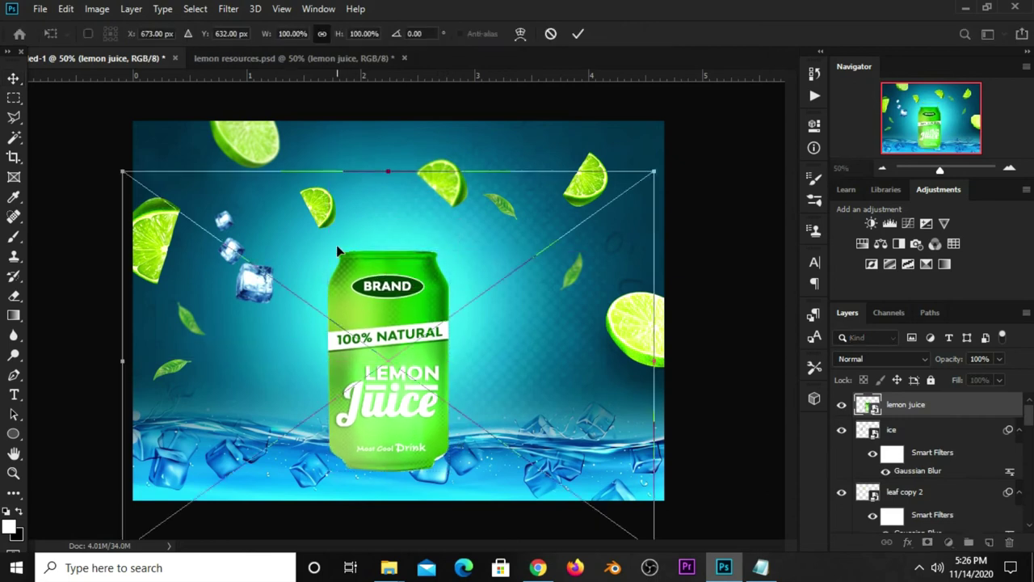
{"action": "left_click", "coordinate": [578, 33]}
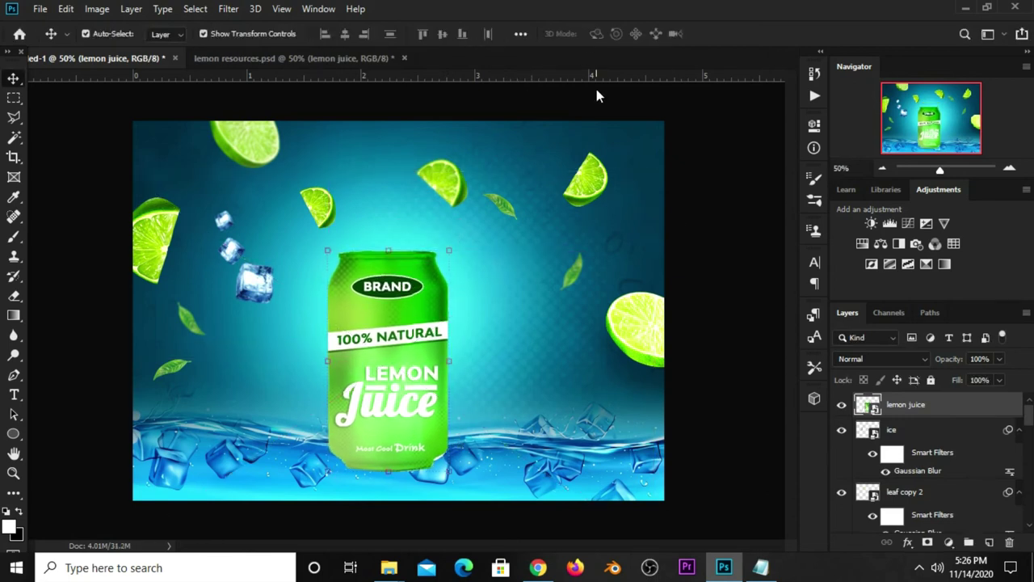
Step: Convert the can to a Smart Object and enlarge it to 104.3%
{"action": "right_click", "coordinate": [893, 414]}
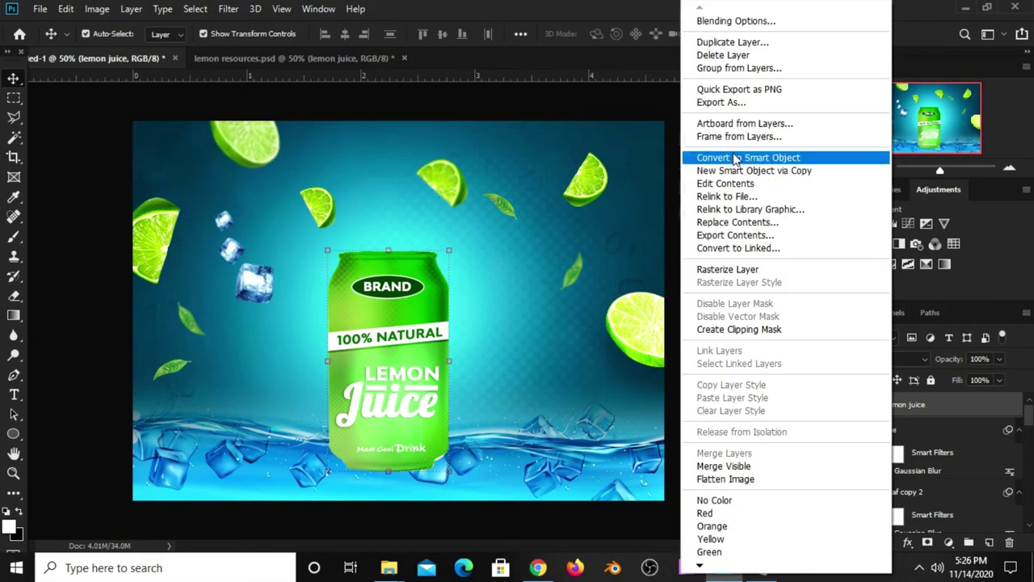
{"action": "left_click", "coordinate": [735, 158]}
{"action": "mouse_move", "coordinate": [368, 252]}
{"action": "left_mouse_down"}
{"action": "mouse_move", "coordinate": [377, 255]}
{"action": "mouse_move", "coordinate": [386, 238]}
{"action": "left_mouse_up"}
{"action": "key", "text": "ctrl+t"}
{"action": "key", "text": "Return"}
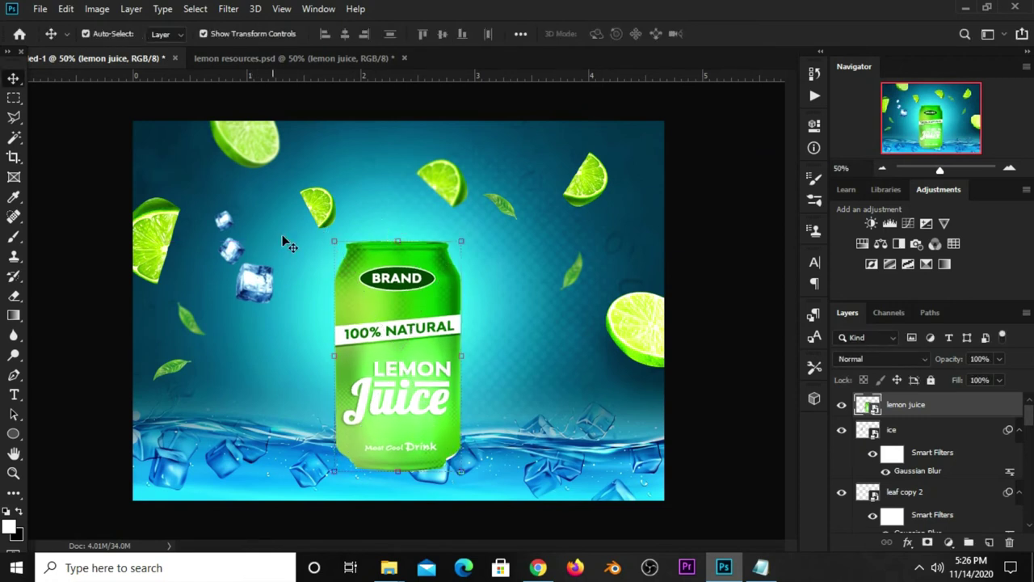
Step: Tilt the can to about -9.2° and shift it slightly left
{"action": "key", "text": "ctrl+t"}
{"action": "left_click_drag", "start_coordinate": [318, 270], "coordinate": [307, 278]}
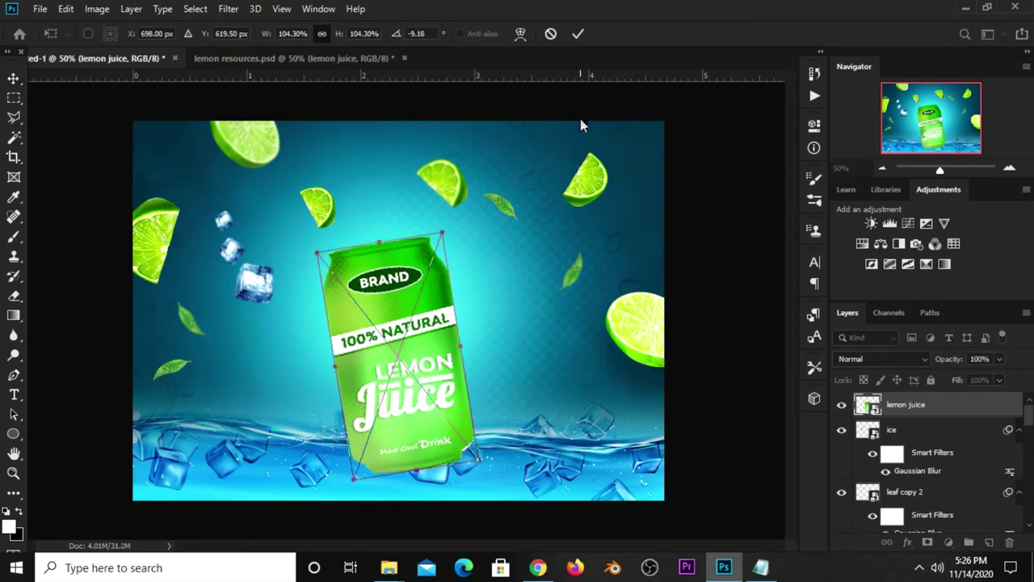
{"action": "left_click", "coordinate": [579, 34]}
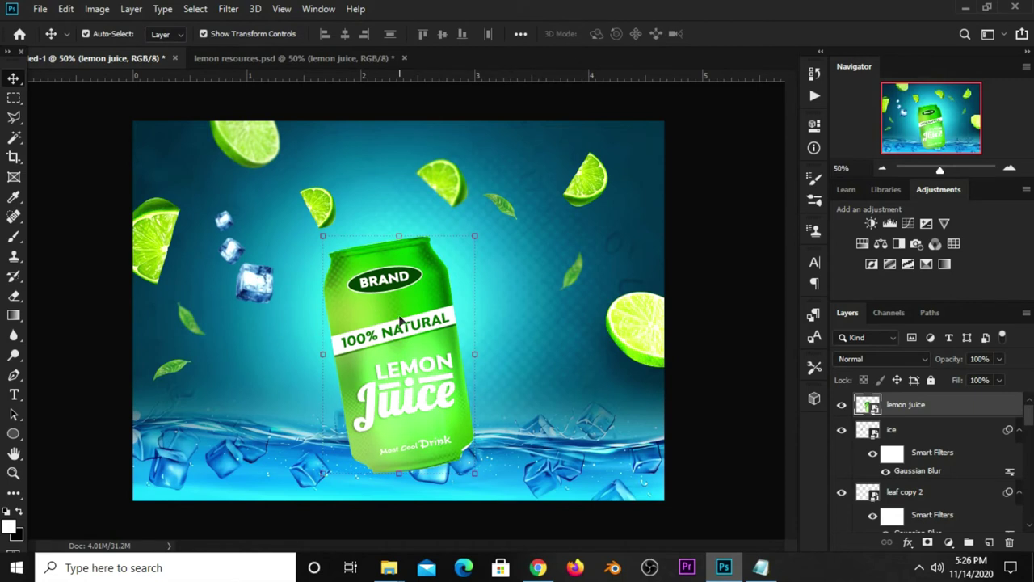
{"action": "left_click_drag", "start_coordinate": [400, 322], "coordinate": [395, 321]}
Step: Move the small lime slice above the can up a little
{"action": "left_click", "coordinate": [323, 210]}
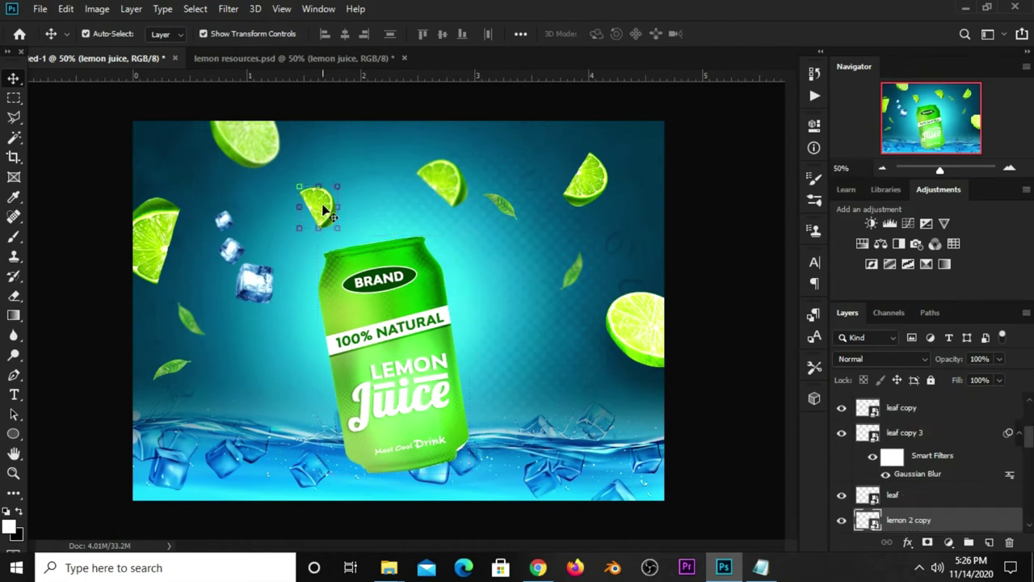
{"action": "left_click_drag", "start_coordinate": [323, 210], "coordinate": [322, 195]}
{"action": "left_click", "coordinate": [378, 346]}
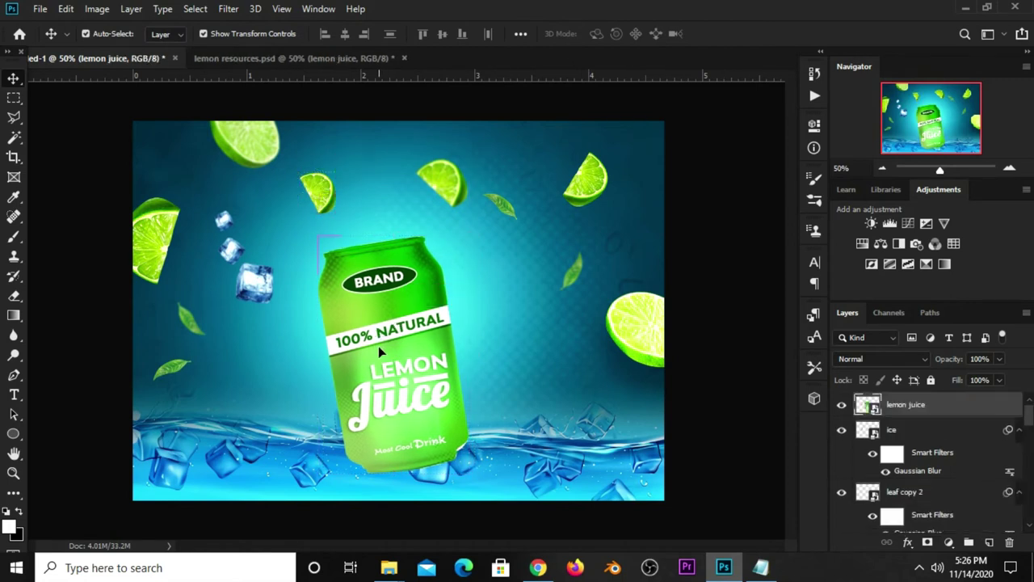
Step: Duplicate the can and place the copy up and right of the first
{"action": "key", "text": "ctrl+j"}
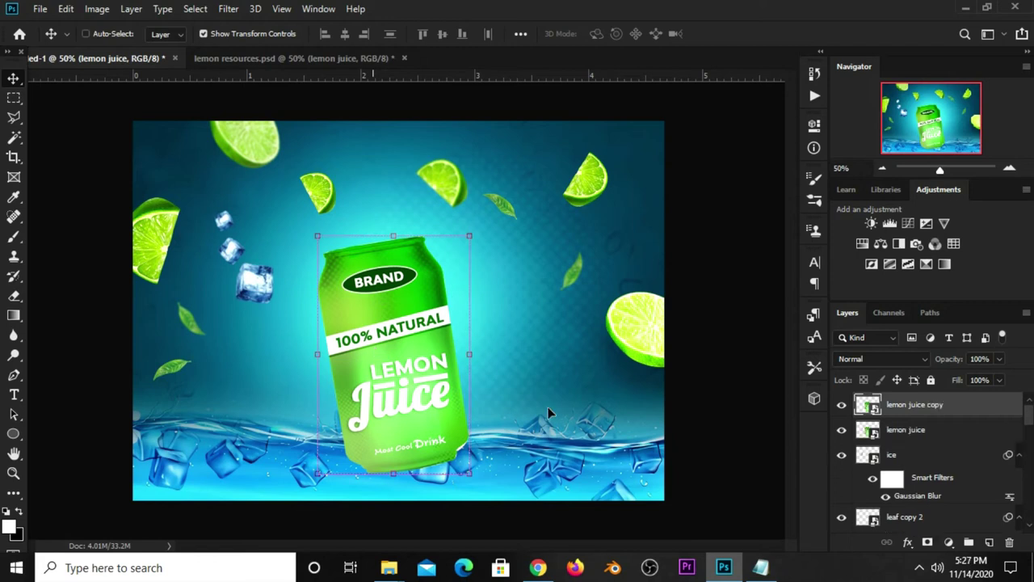
{"action": "mouse_move", "coordinate": [326, 343]}
{"action": "left_mouse_down"}
{"action": "mouse_move", "coordinate": [393, 319]}
{"action": "mouse_move", "coordinate": [385, 326]}
{"action": "left_mouse_up"}
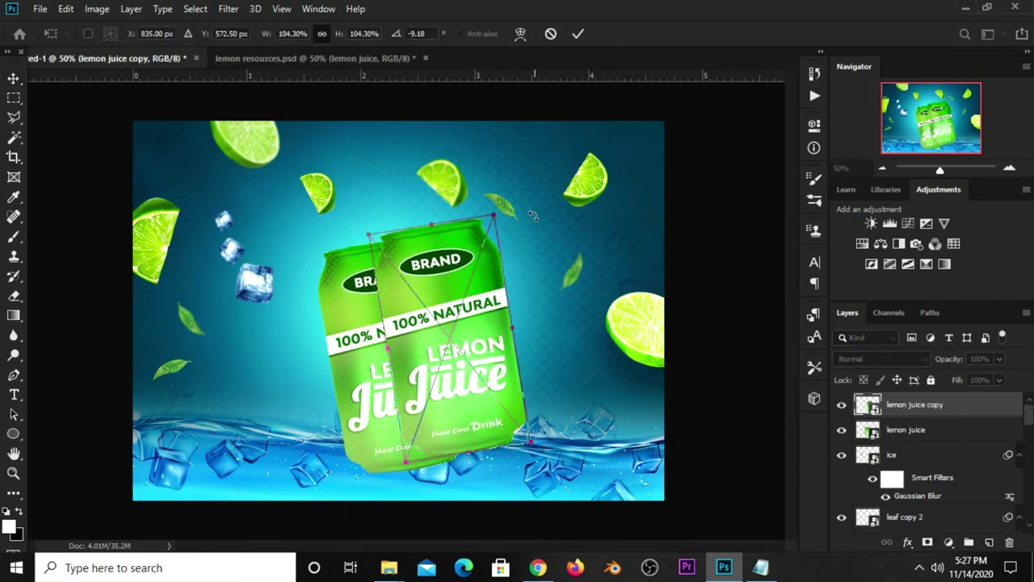
{"action": "mouse_move", "coordinate": [513, 216]}
{"action": "left_mouse_down"}
{"action": "mouse_move", "coordinate": [508, 236]}
{"action": "mouse_move", "coordinate": [548, 271]}
{"action": "left_mouse_up"}
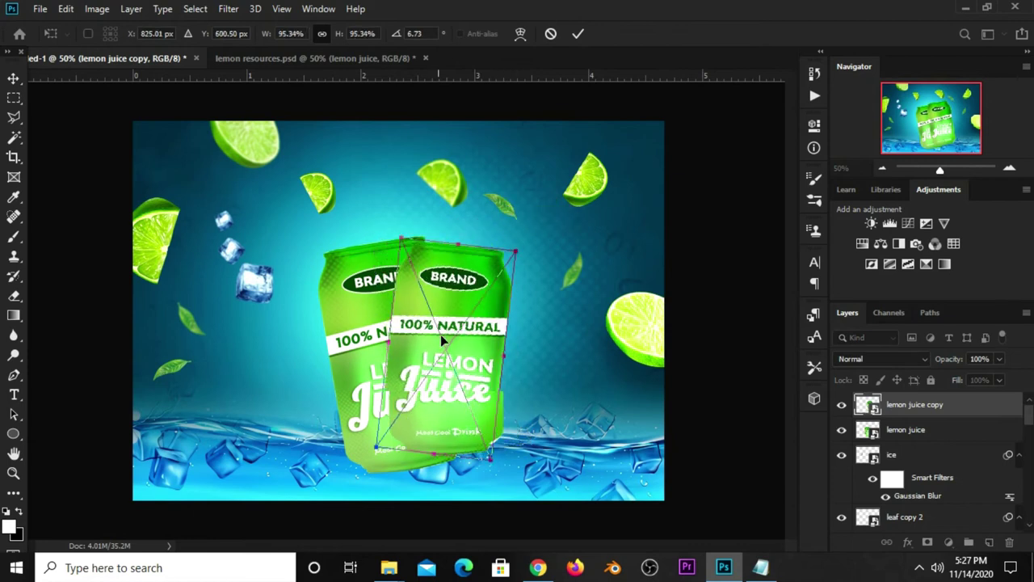
{"action": "left_click_drag", "start_coordinate": [440, 334], "coordinate": [460, 346]}
{"action": "key", "text": "Return"}
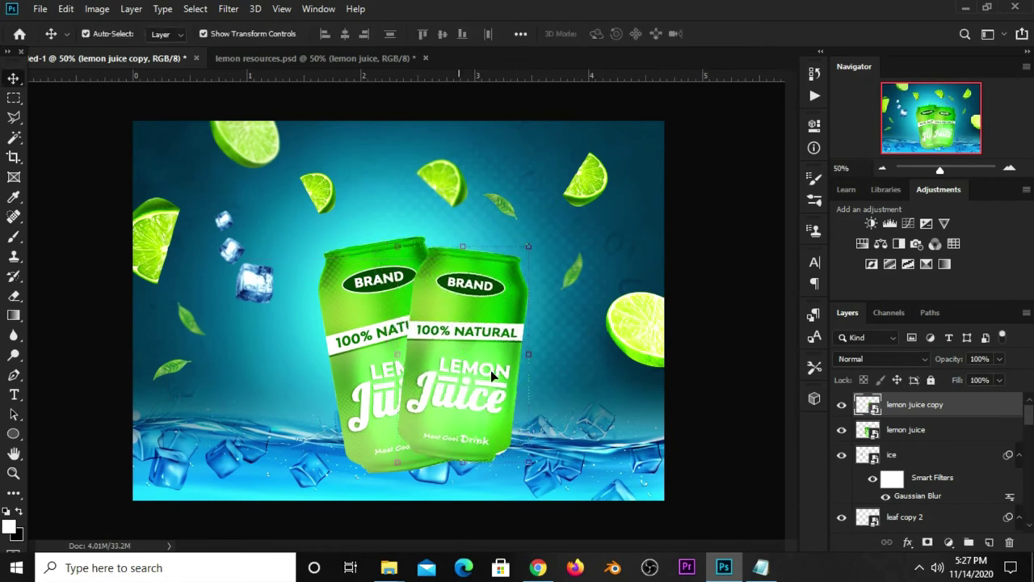
Step: Put the copy can behind the front can, tilted about 24° right
{"action": "left_click_drag", "start_coordinate": [917, 409], "coordinate": [924, 443]}
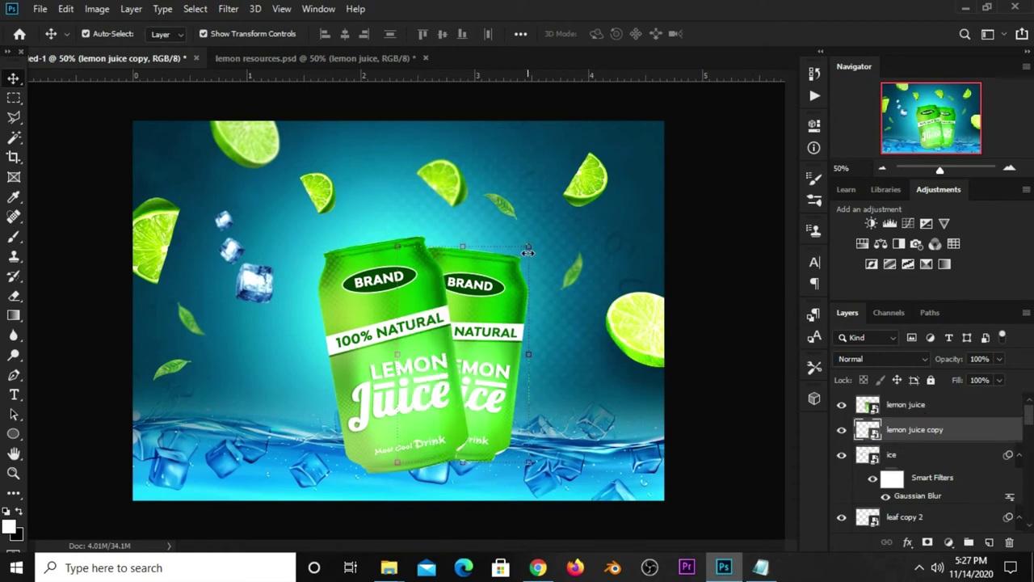
{"action": "left_click_drag", "start_coordinate": [527, 251], "coordinate": [575, 244]}
{"action": "left_click_drag", "start_coordinate": [500, 332], "coordinate": [512, 334]}
{"action": "left_click_drag", "start_coordinate": [596, 308], "coordinate": [595, 298]}
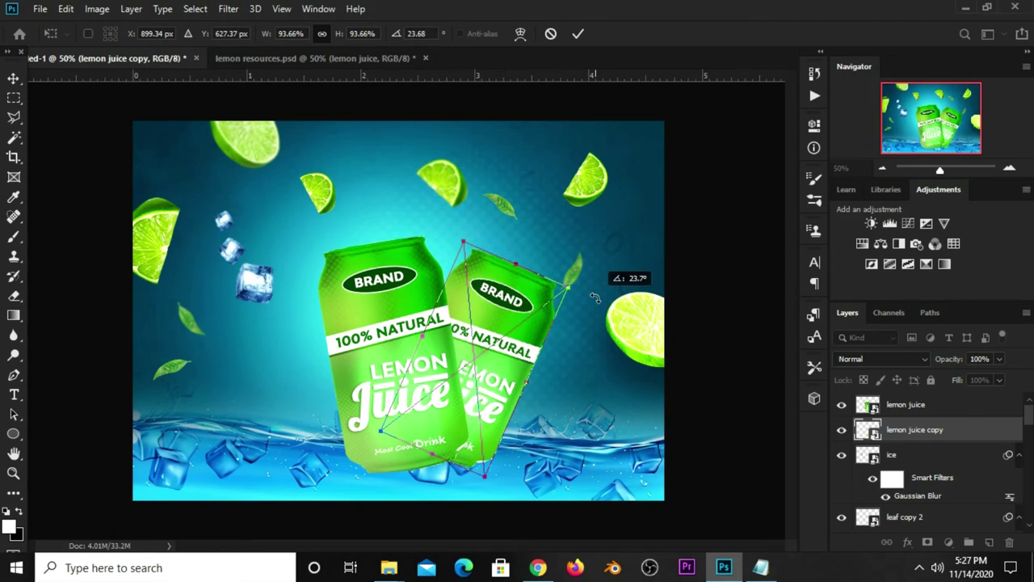
{"action": "key", "text": "Return"}
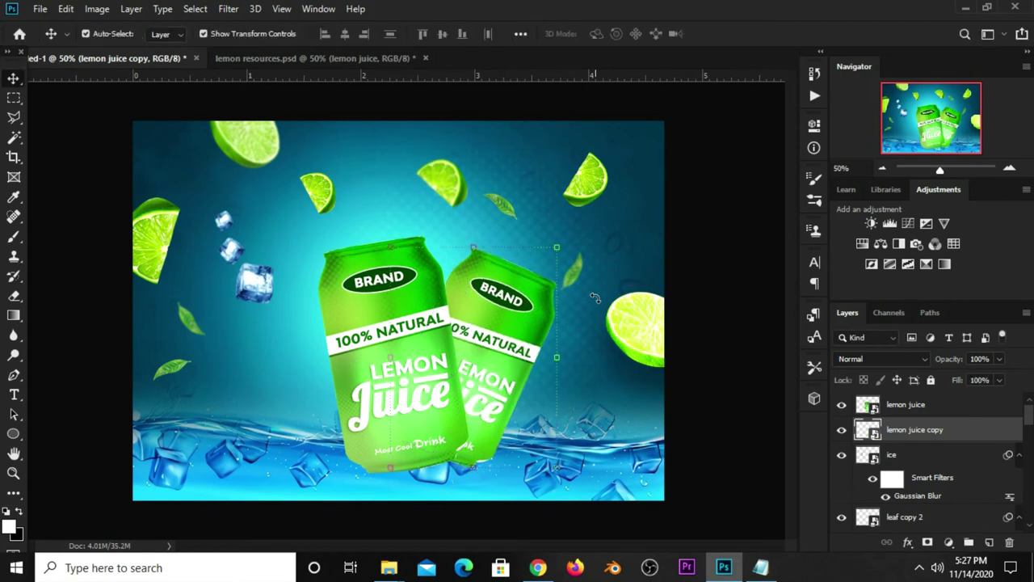
Step: Move both cans together slightly down, then nudge them up a few pixels
{"action": "left_click", "coordinate": [352, 315]}
{"action": "key", "text": "ctrl+t"}
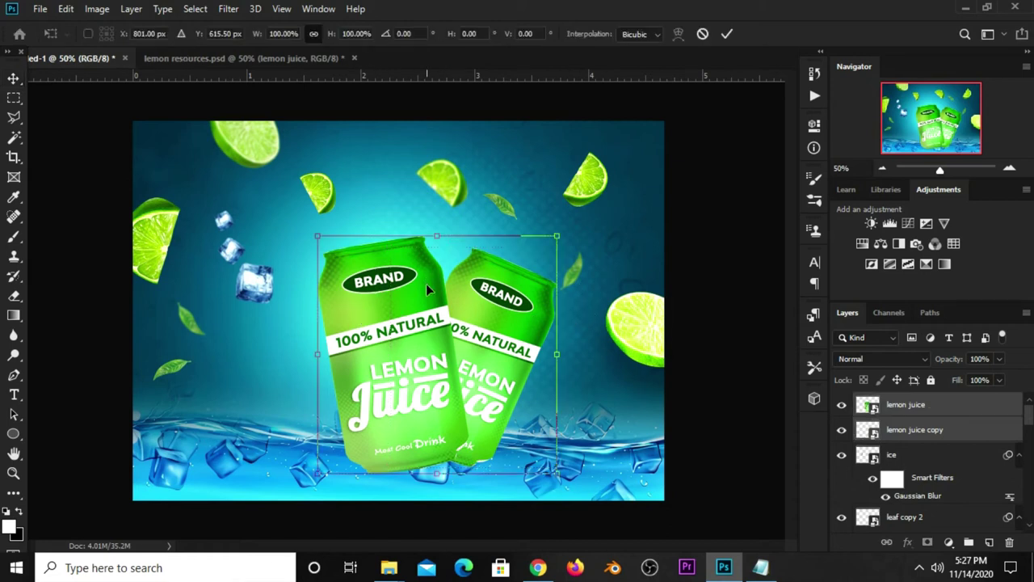
{"action": "left_click_drag", "start_coordinate": [426, 283], "coordinate": [425, 289]}
{"action": "key", "text": "Return"}
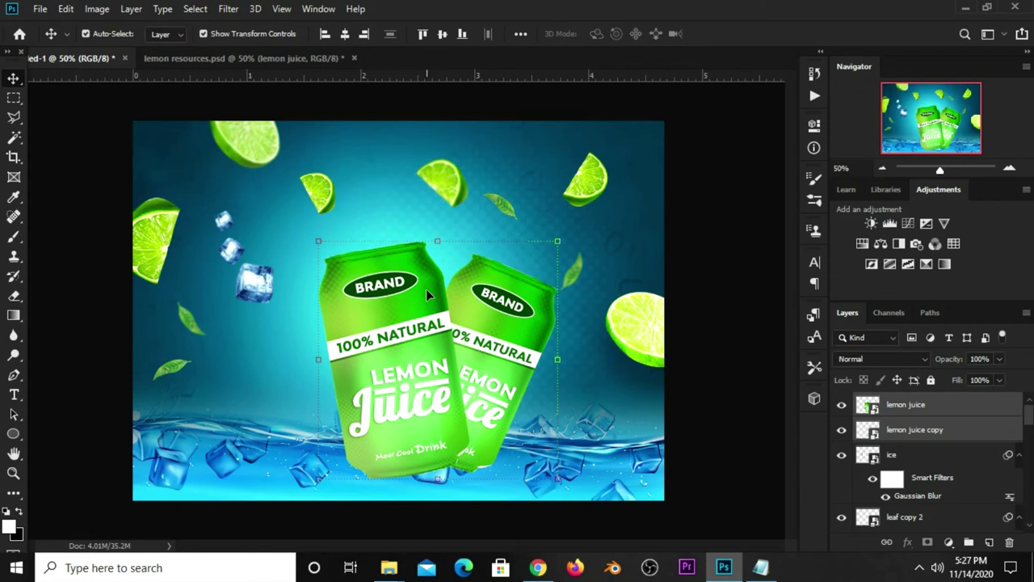
{"action": "key", "text": "Up"}
{"action": "key", "text": "Up"}
{"action": "key", "text": "Up"}
{"action": "key", "text": "Up"}
{"action": "key", "text": "Up"}
{"action": "key", "text": "Up"}
{"action": "key", "text": "Up"}
{"action": "key", "text": "Up"}
{"action": "key", "text": "Up"}
{"action": "key", "text": "Up"}
{"action": "key", "text": "Up"}
{"action": "key", "text": "Up"}
{"action": "key", "text": "Up"}
{"action": "key", "text": "Up"}
Step: Move a leaf up-right and nudge the back can slightly right
{"action": "left_click_drag", "start_coordinate": [578, 269], "coordinate": [614, 253]}
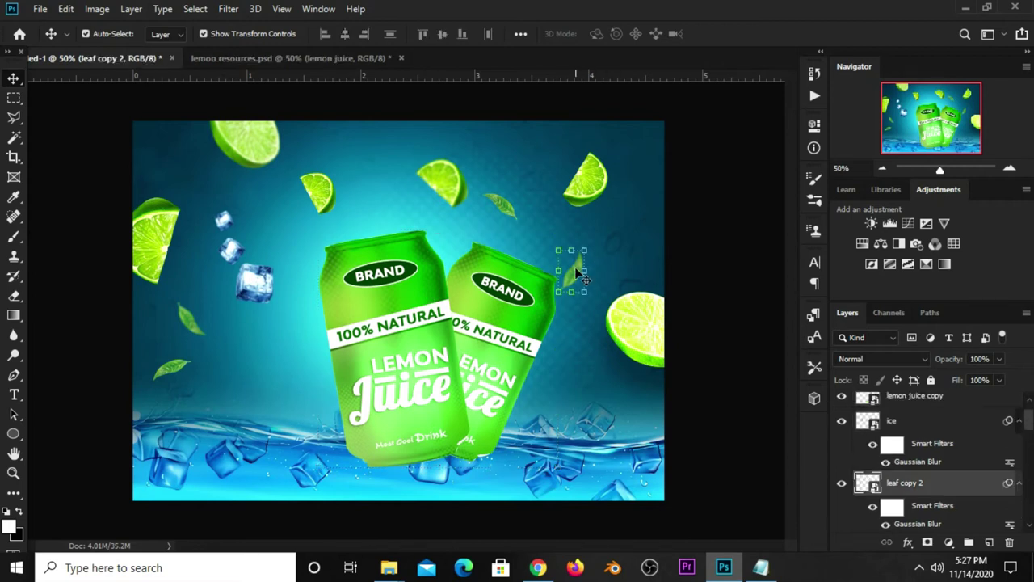
{"action": "left_click", "coordinate": [715, 276]}
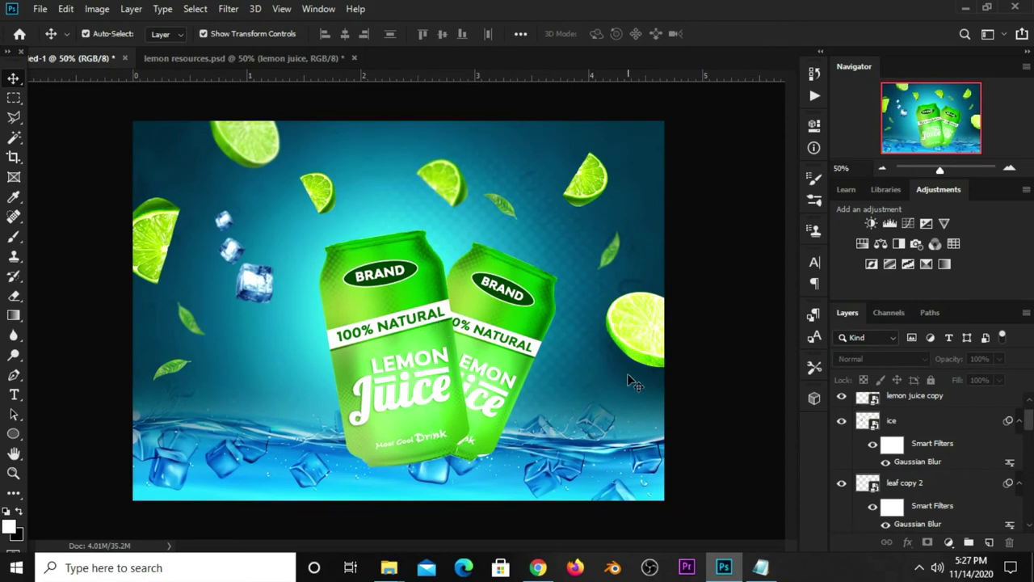
{"action": "left_click", "coordinate": [496, 358]}
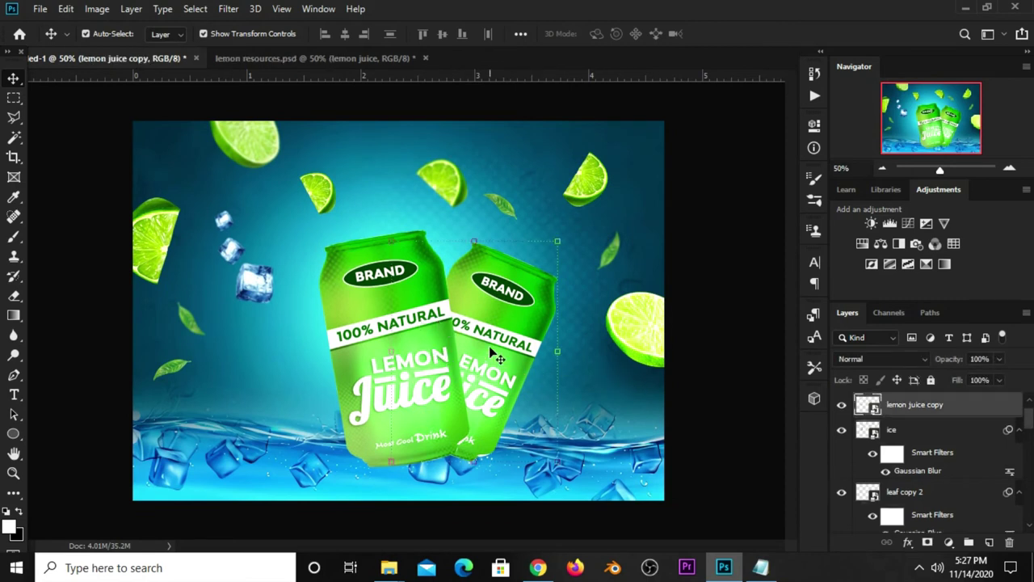
{"action": "key", "text": "Right"}
{"action": "left_click", "coordinate": [722, 332]}
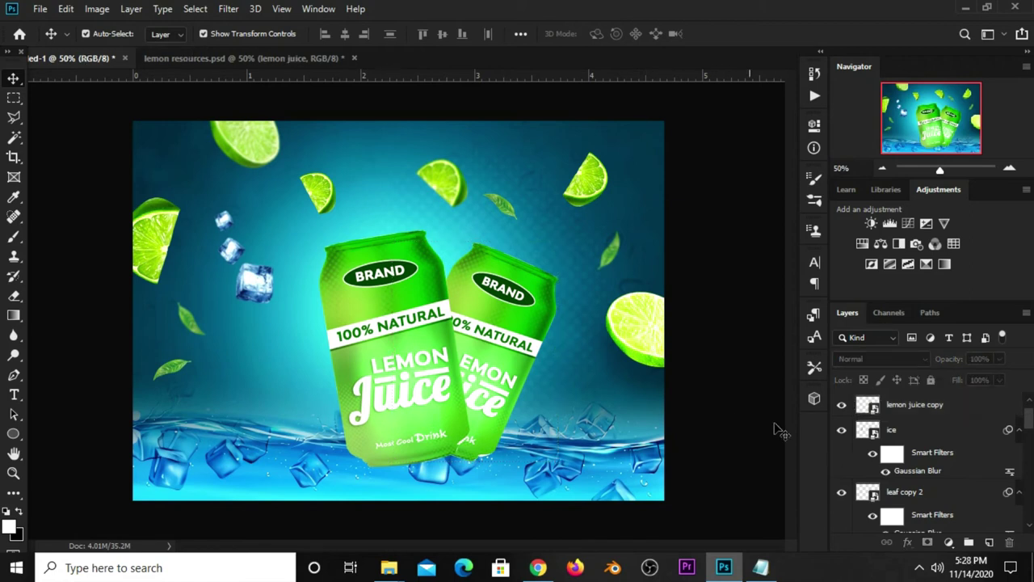
Step: Add a Gradient Map adjustment layer with the gradient reversed
{"action": "left_click", "coordinate": [949, 542]}
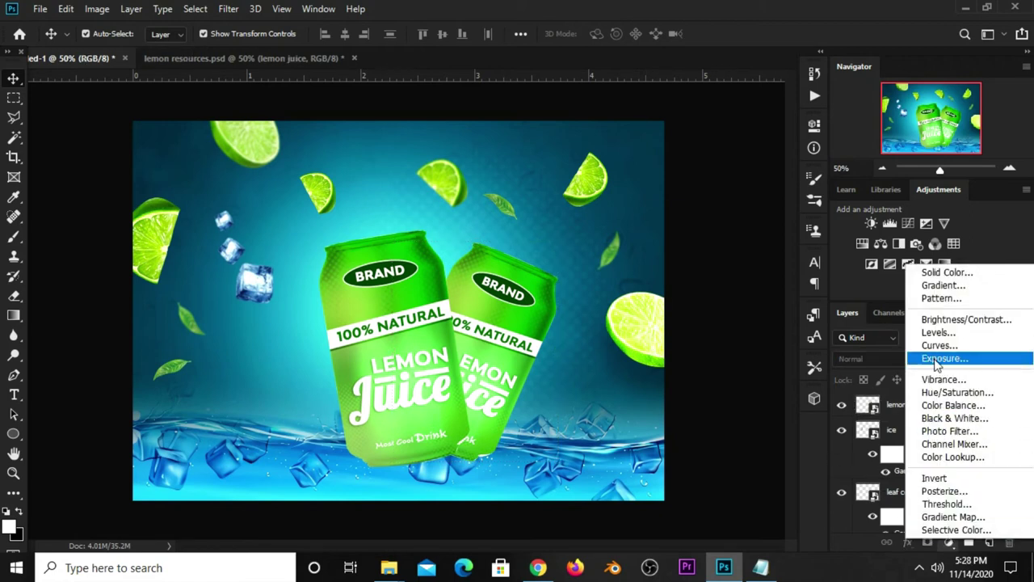
{"action": "left_click", "coordinate": [953, 517]}
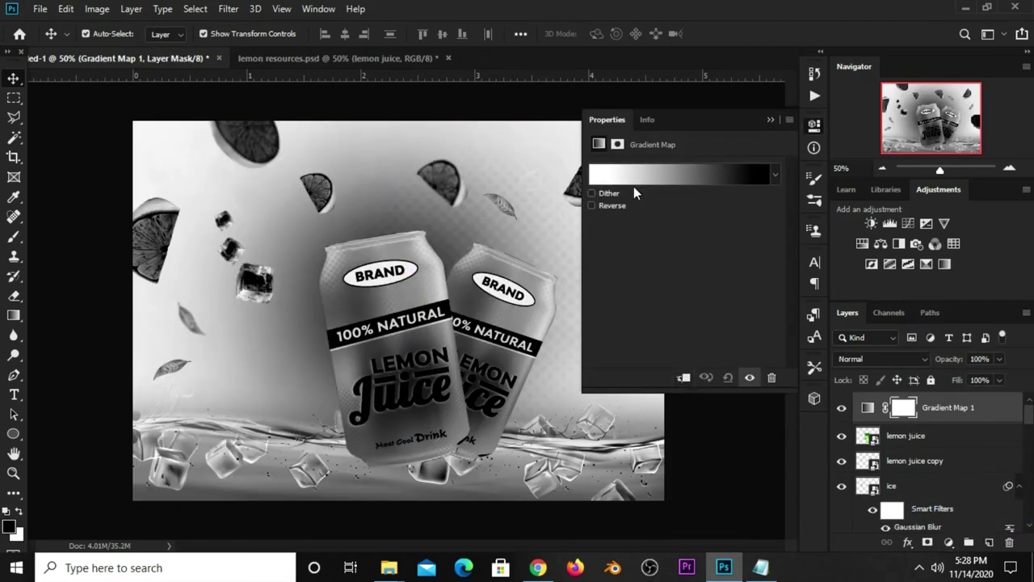
{"action": "left_click", "coordinate": [597, 207]}
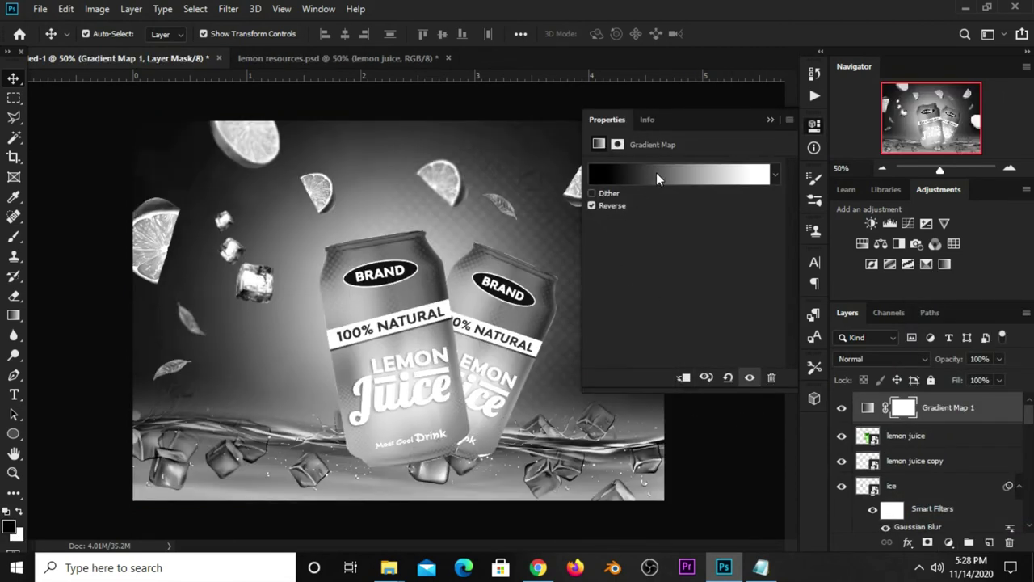
{"action": "left_click", "coordinate": [656, 172]}
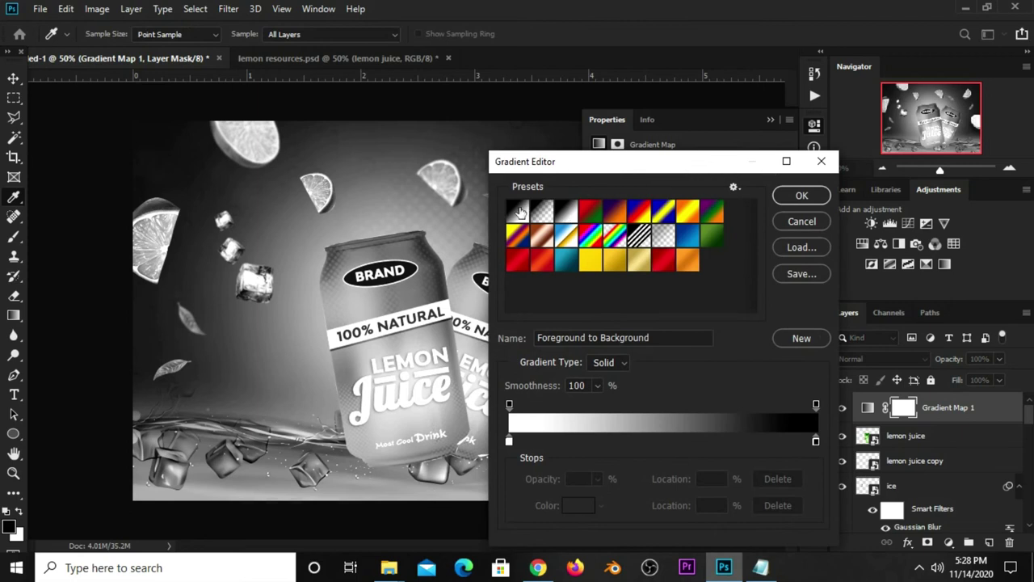
{"action": "left_click", "coordinate": [777, 202]}
{"action": "left_click", "coordinate": [770, 120]}
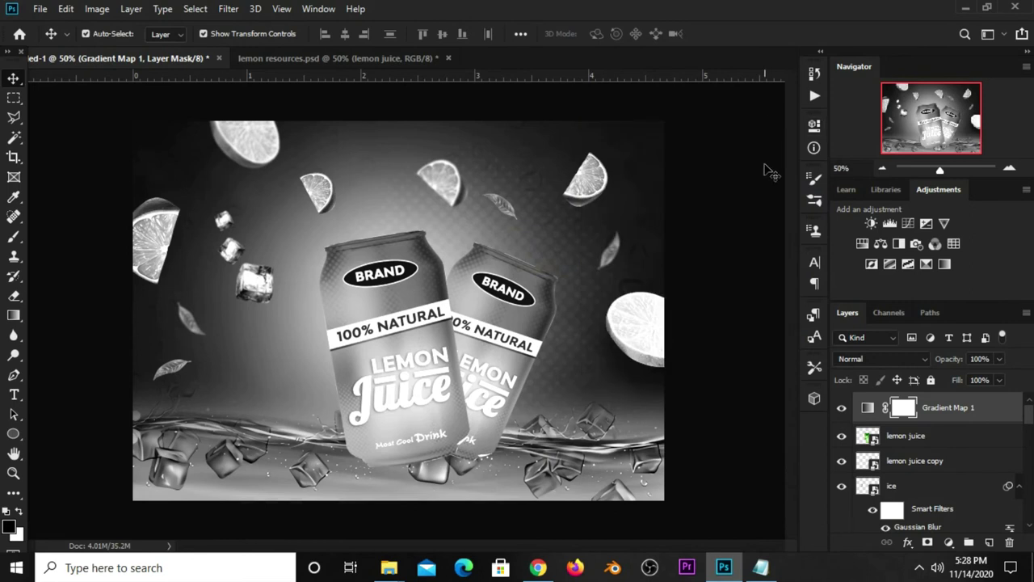
Step: Blend the gradient map as Soft Light at 61% opacity and compare it on/off
{"action": "left_click", "coordinate": [883, 358]}
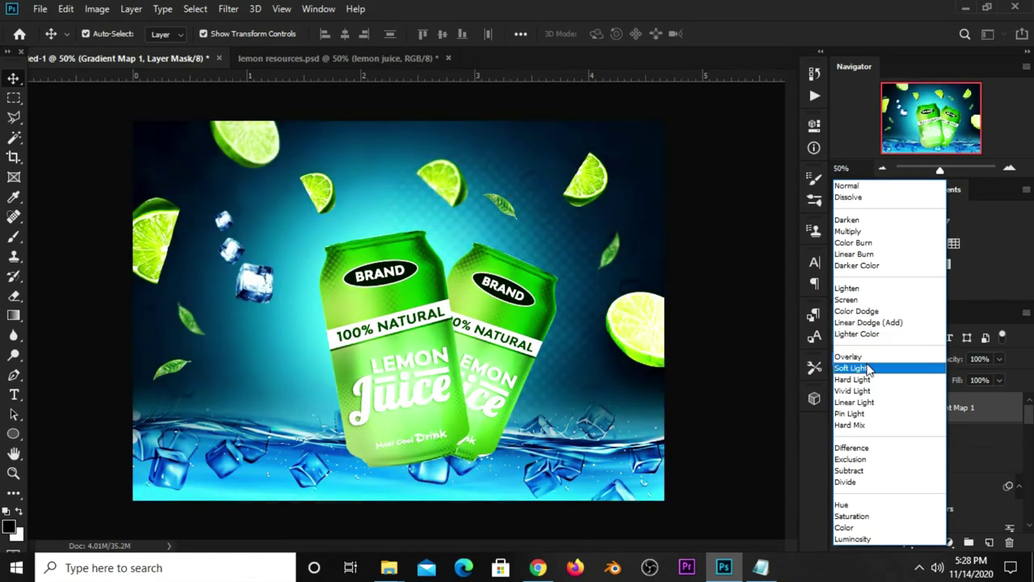
{"action": "left_click", "coordinate": [868, 369]}
{"action": "left_click", "coordinate": [998, 359]}
{"action": "left_click_drag", "start_coordinate": [1001, 376], "coordinate": [974, 379]}
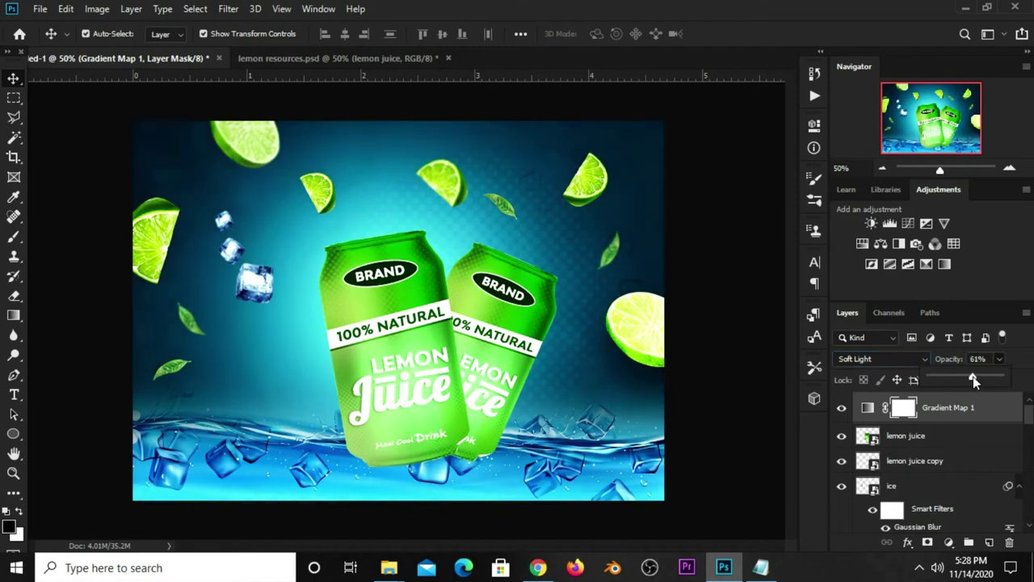
{"action": "left_click", "coordinate": [751, 356]}
{"action": "left_click", "coordinate": [842, 408]}
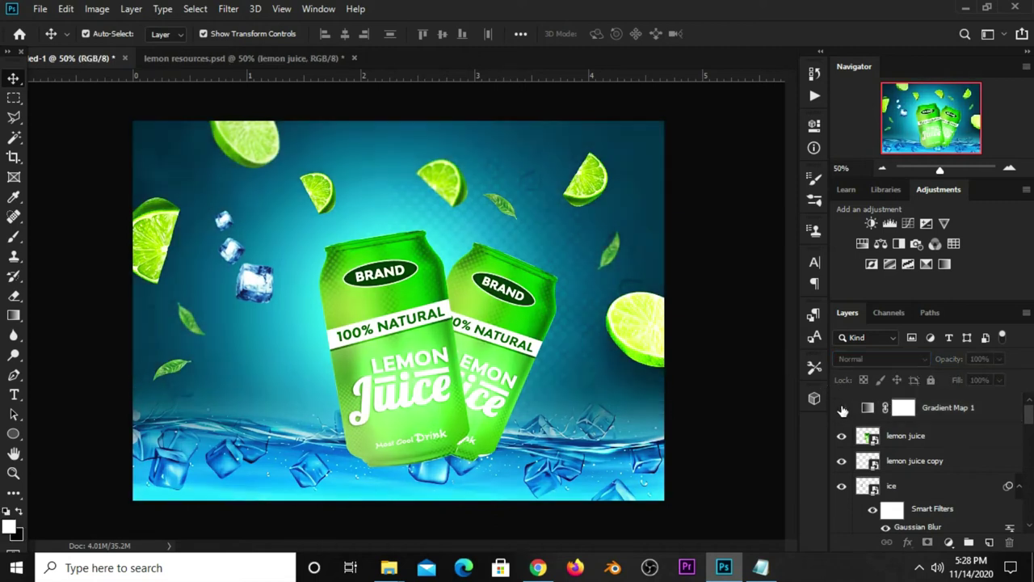
{"action": "left_click", "coordinate": [842, 408]}
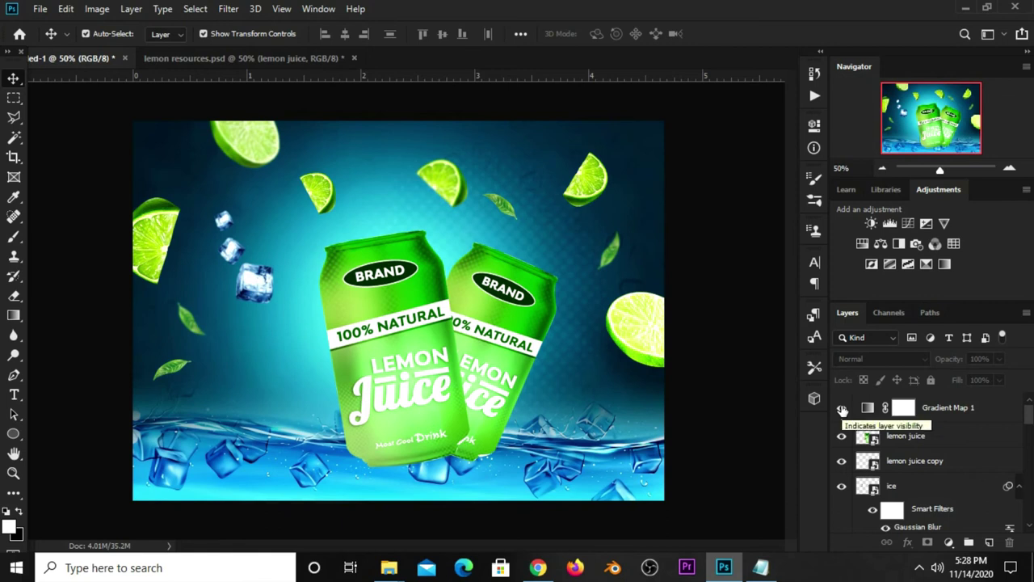
Step: Add an Exposure adjustment with gamma correction lowered to 0.77, comparing it on/off
{"action": "left_click", "coordinate": [949, 542]}
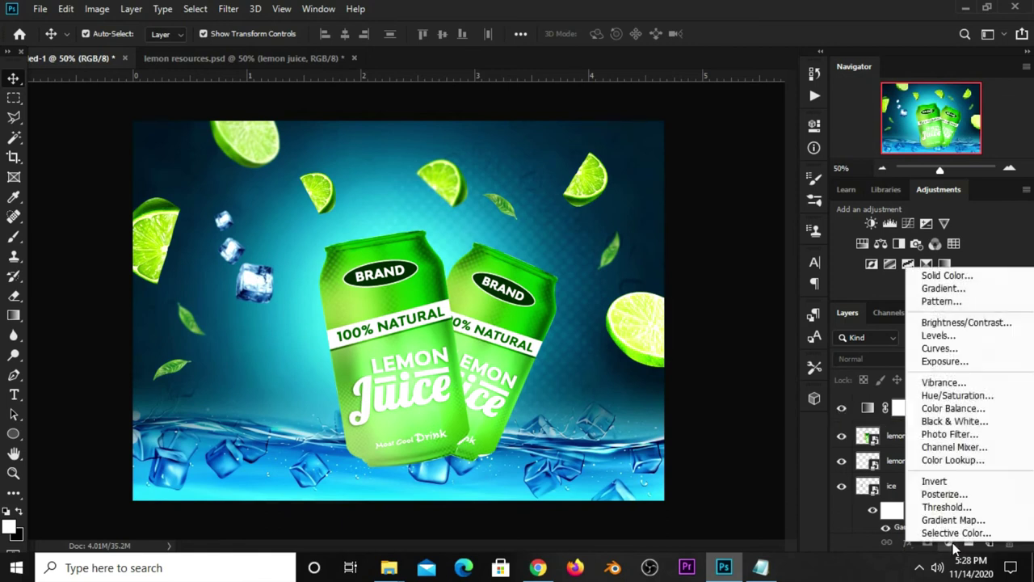
{"action": "left_click", "coordinate": [945, 361]}
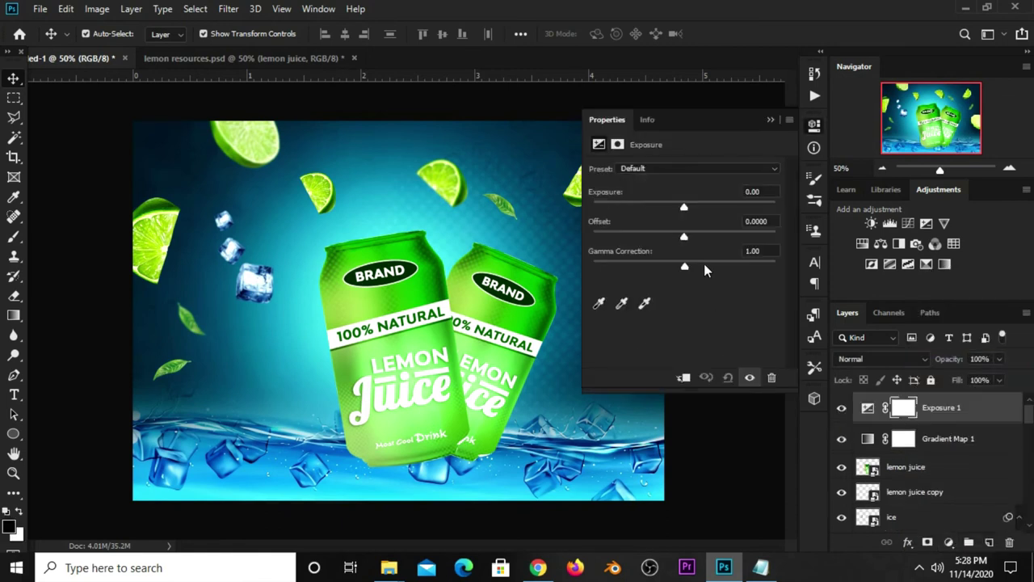
{"action": "left_click_drag", "start_coordinate": [686, 266], "coordinate": [699, 267]}
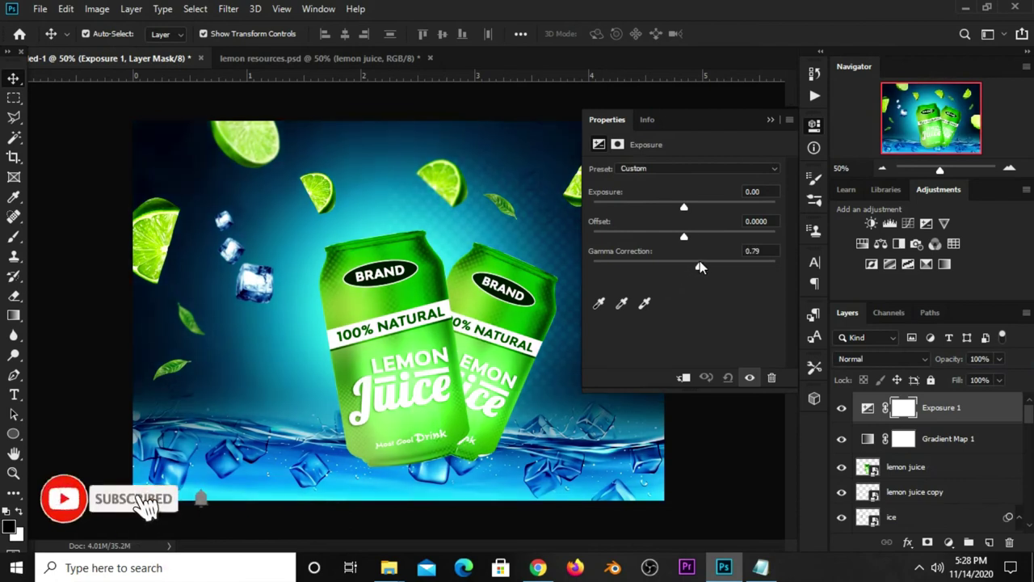
{"action": "left_click_drag", "start_coordinate": [699, 266], "coordinate": [701, 263]}
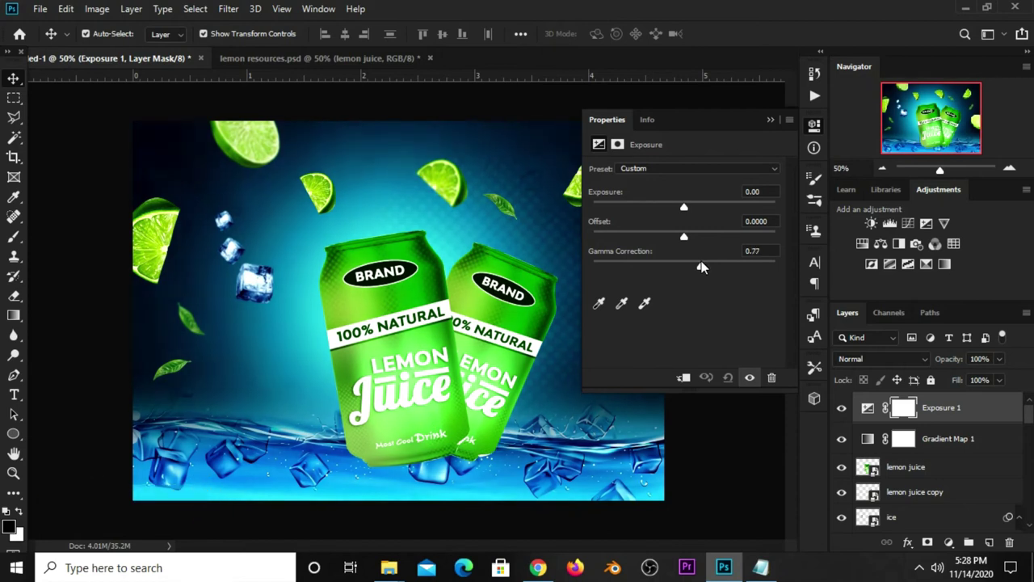
{"action": "left_click", "coordinate": [769, 119]}
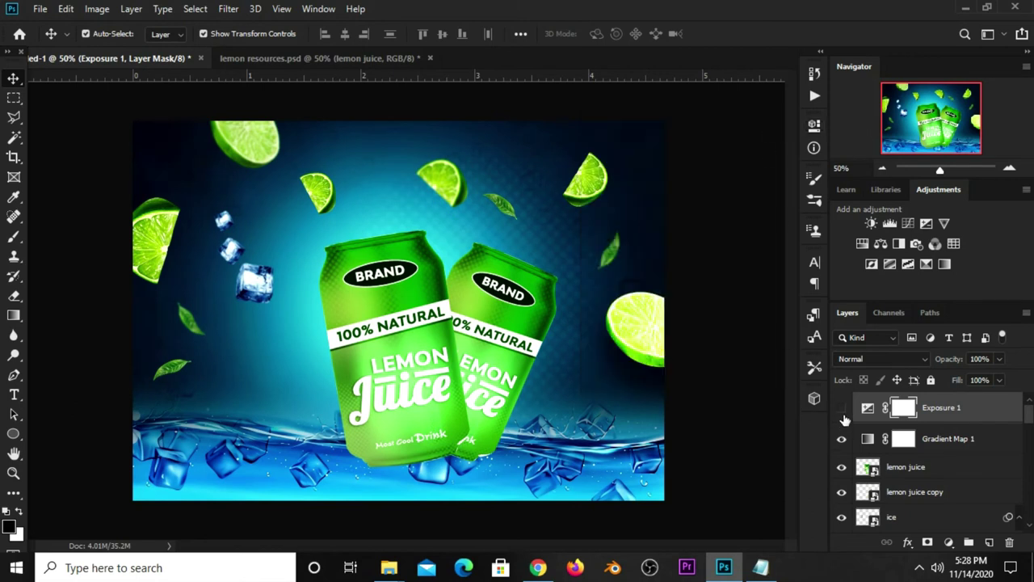
{"action": "left_click", "coordinate": [841, 408]}
{"action": "left_click", "coordinate": [751, 368]}
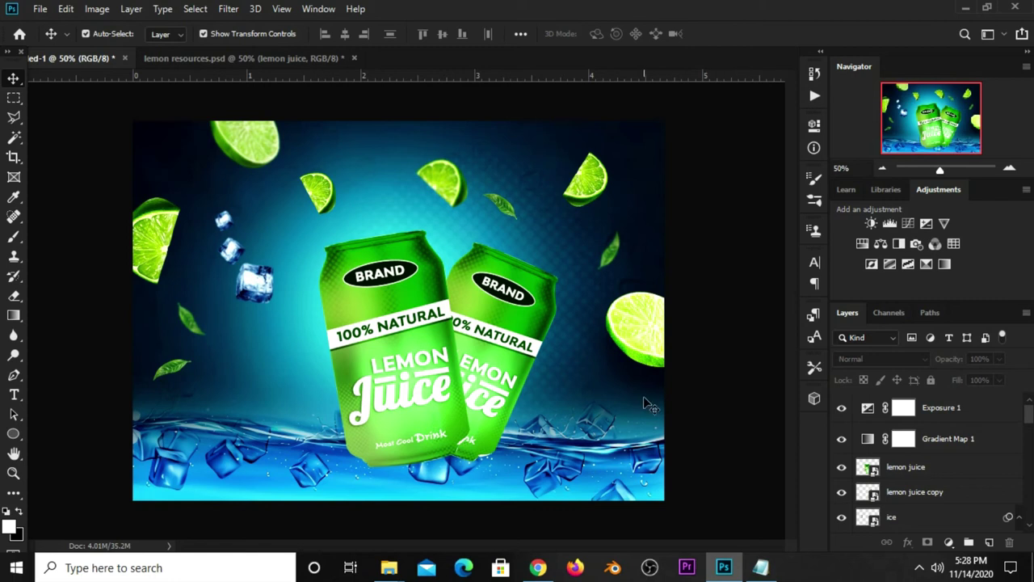
{"action": "left_click", "coordinate": [637, 472]}
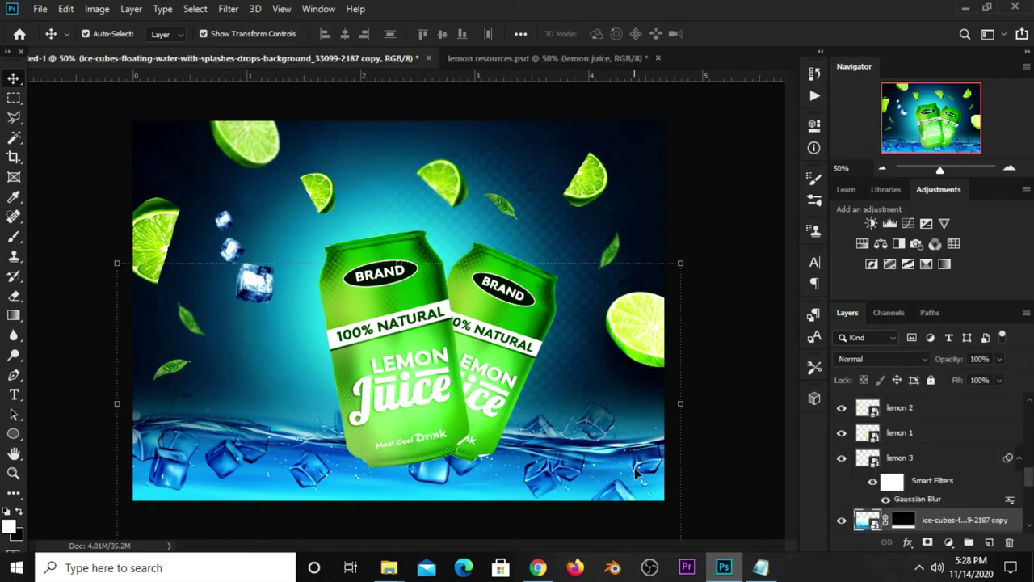
Step: Duplicate the ice-water layer and move the copy above both cans
{"action": "left_click", "coordinate": [841, 520]}
{"action": "key", "text": "ctrl"}
{"action": "key", "text": "ctrl+j"}
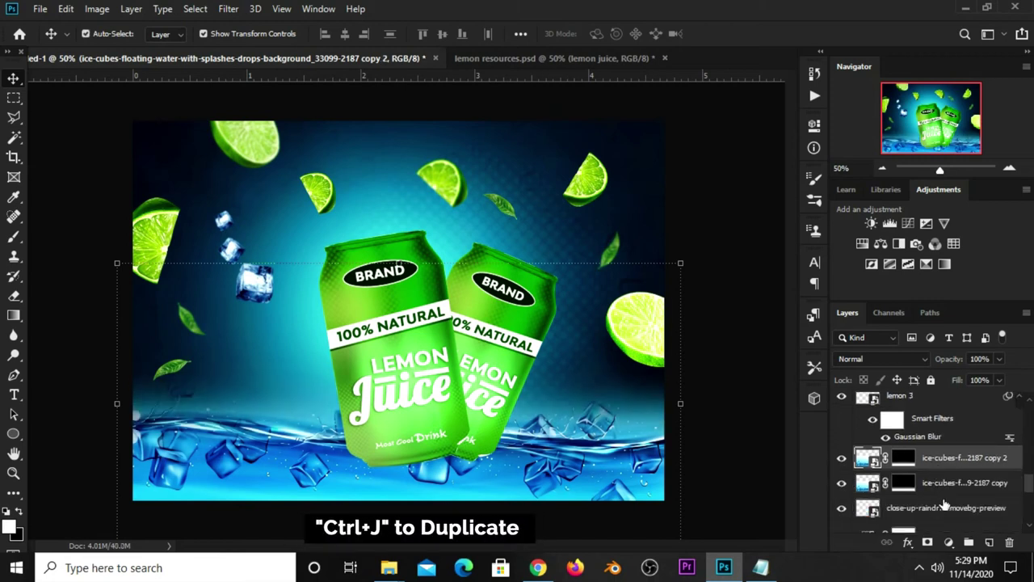
{"action": "scroll", "coordinate": [945, 482], "scroll_direction": "up", "scroll_amount": 1}
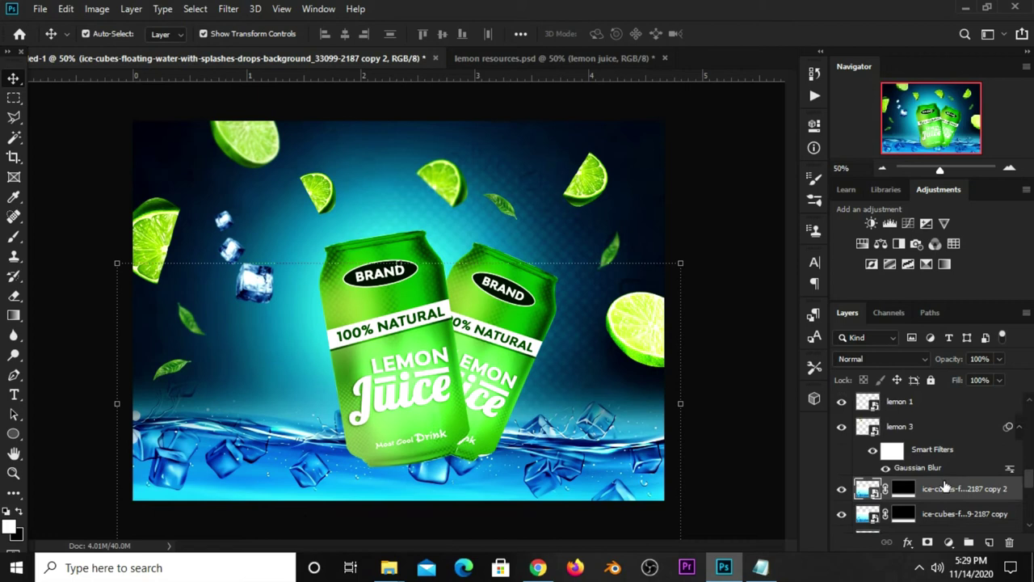
{"action": "mouse_move", "coordinate": [933, 494]}
{"action": "left_mouse_down"}
{"action": "mouse_move", "coordinate": [935, 391]}
{"action": "mouse_move", "coordinate": [924, 507]}
{"action": "left_mouse_up"}
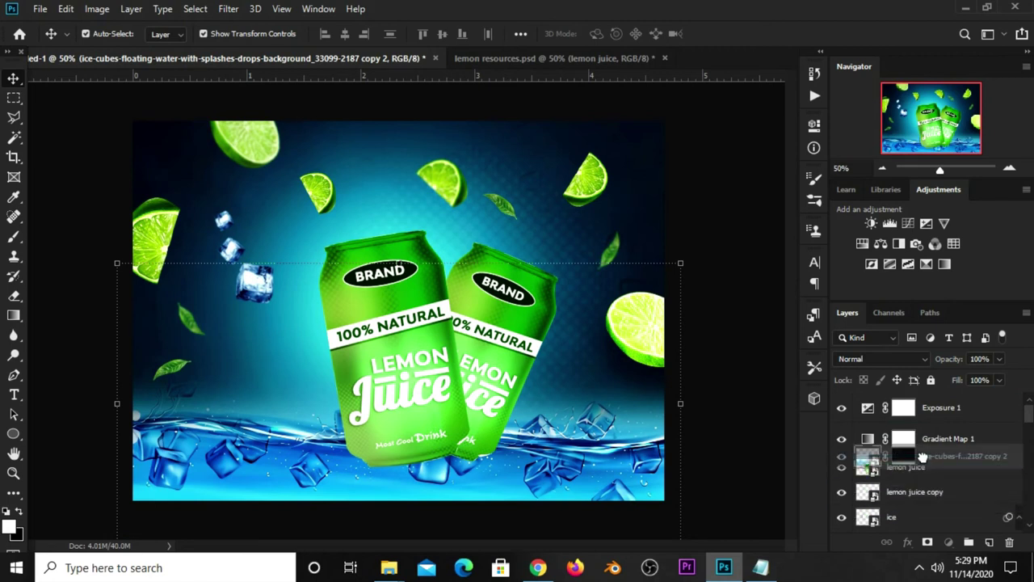
{"action": "left_click_drag", "start_coordinate": [924, 508], "coordinate": [921, 469]}
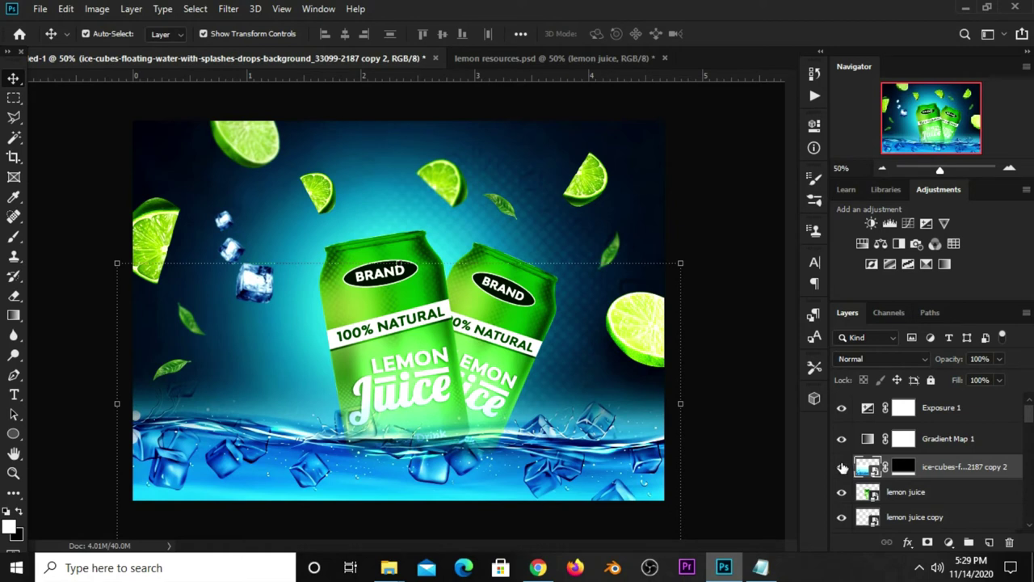
Step: Set the ice-water copy's opacity to about 36% after comparing it on/off
{"action": "left_click", "coordinate": [842, 467]}
{"action": "left_click", "coordinate": [841, 467]}
{"action": "left_click", "coordinate": [841, 466]}
{"action": "left_click", "coordinate": [842, 467]}
{"action": "left_click", "coordinate": [959, 378]}
{"action": "left_click_drag", "start_coordinate": [958, 380], "coordinate": [955, 379]}
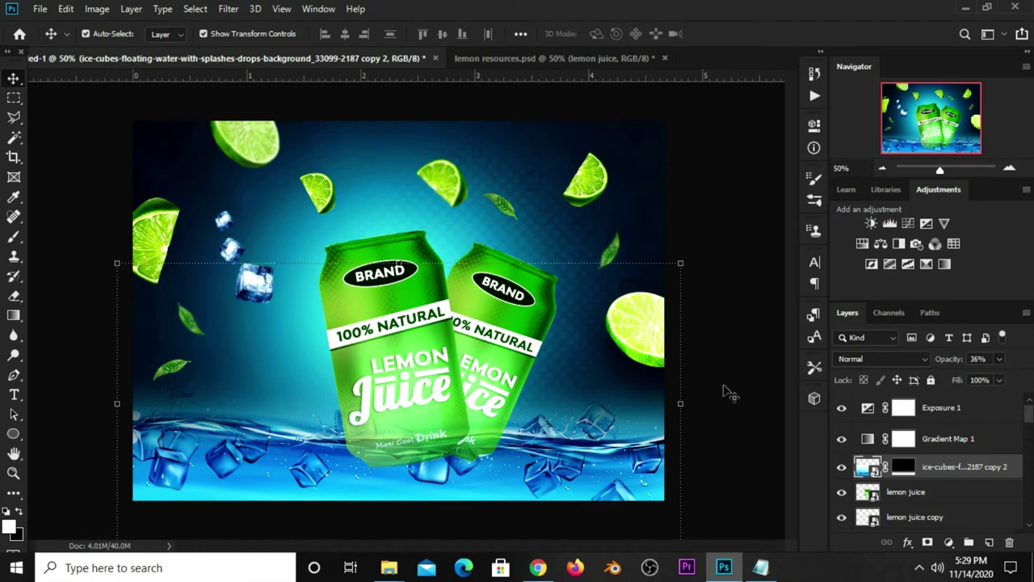
{"action": "left_click", "coordinate": [828, 463]}
{"action": "left_click", "coordinate": [841, 473]}
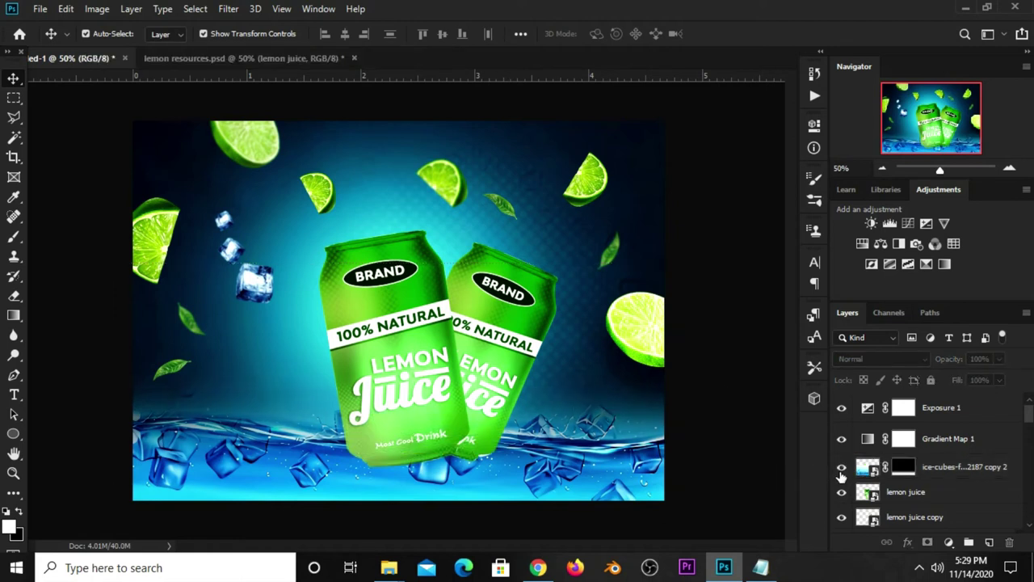
Step: Convert the ice-water layer to a Smart Object and add a layer mask
{"action": "right_click", "coordinate": [939, 464]}
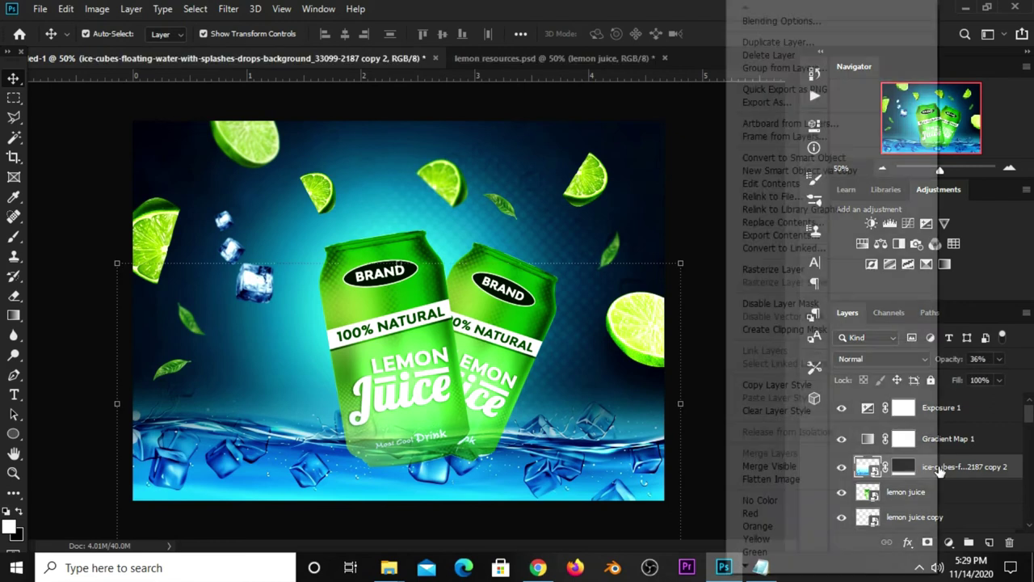
{"action": "left_click", "coordinate": [787, 158]}
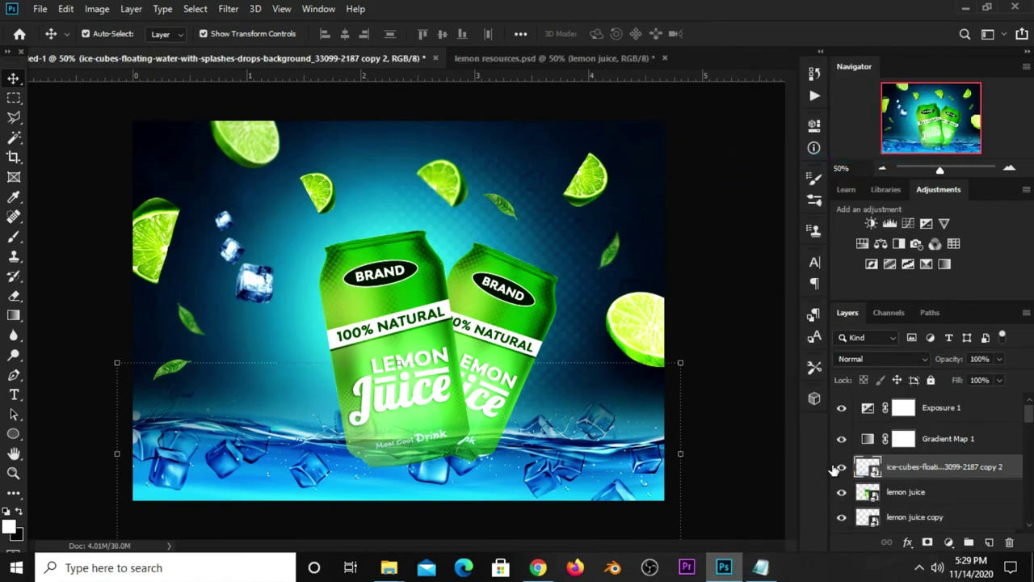
{"action": "left_click", "coordinate": [841, 467]}
{"action": "left_click", "coordinate": [841, 467]}
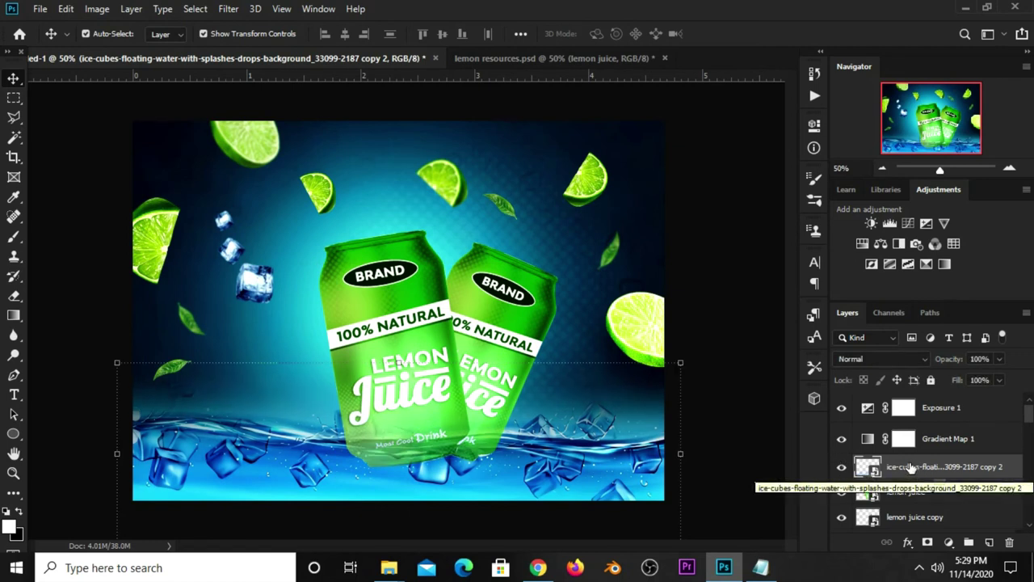
{"action": "left_click", "coordinate": [926, 542]}
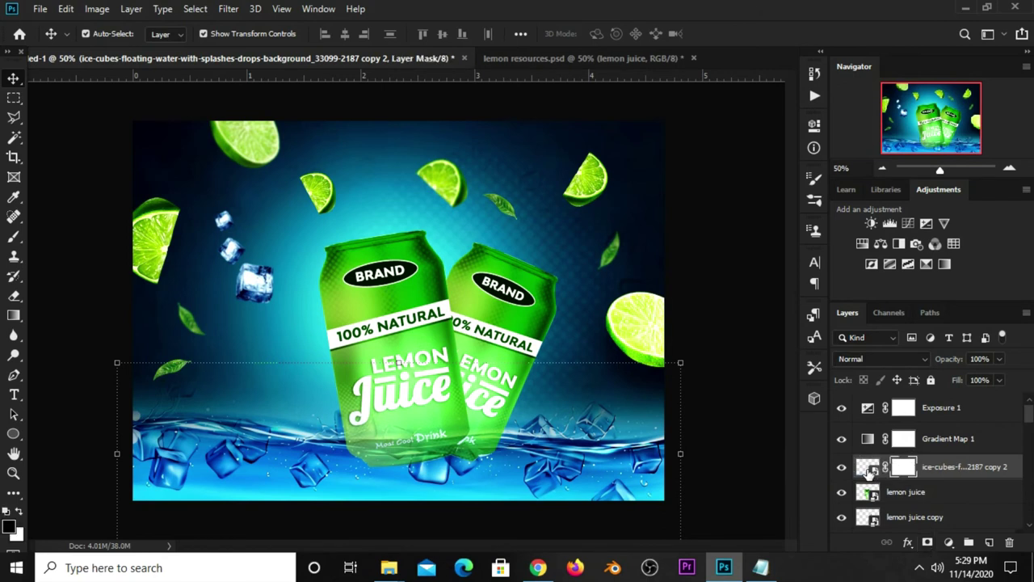
Step: Choose a small soft round brush
{"action": "left_click", "coordinate": [13, 236]}
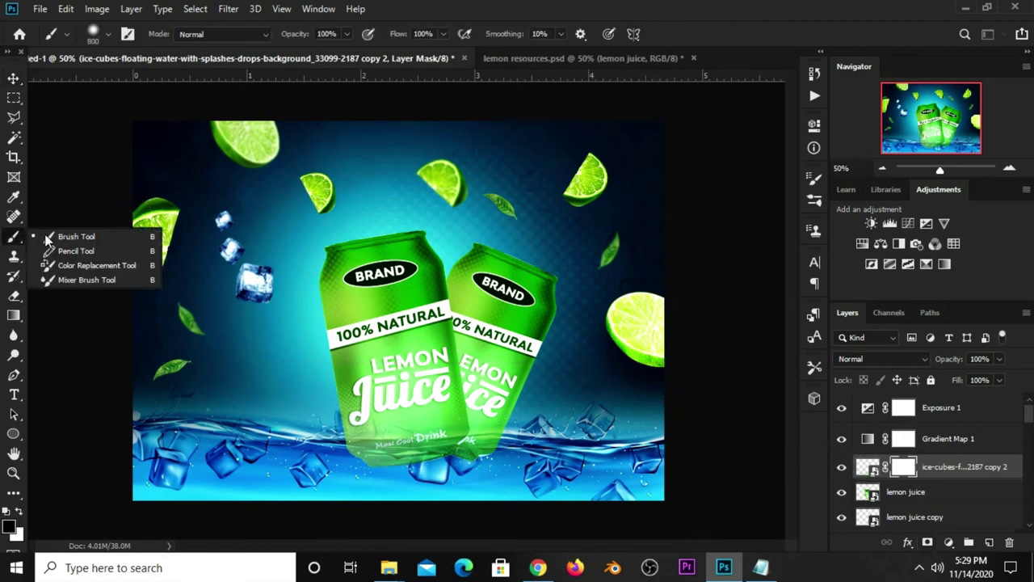
{"action": "left_click", "coordinate": [92, 36]}
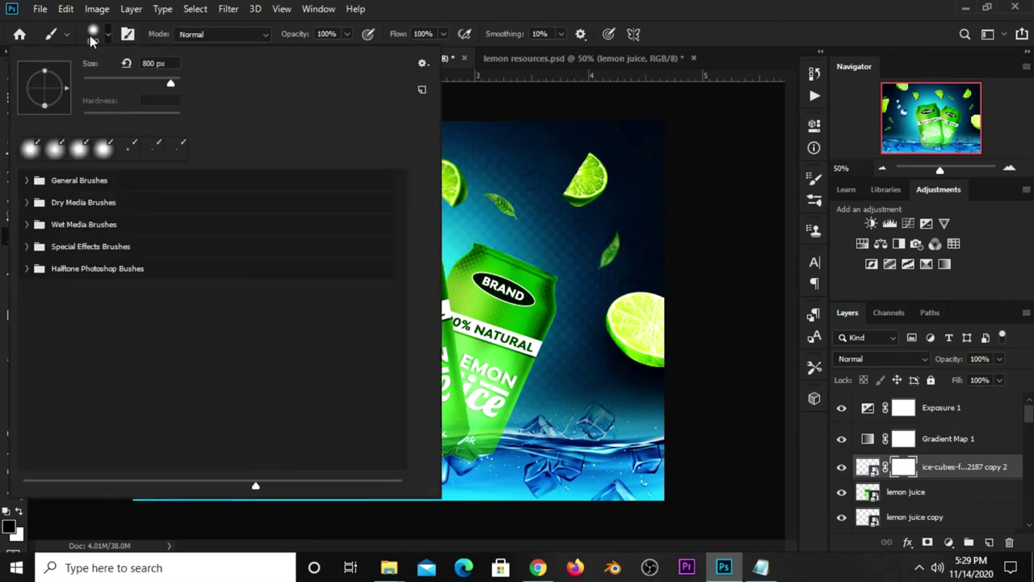
{"action": "left_click", "coordinate": [57, 155]}
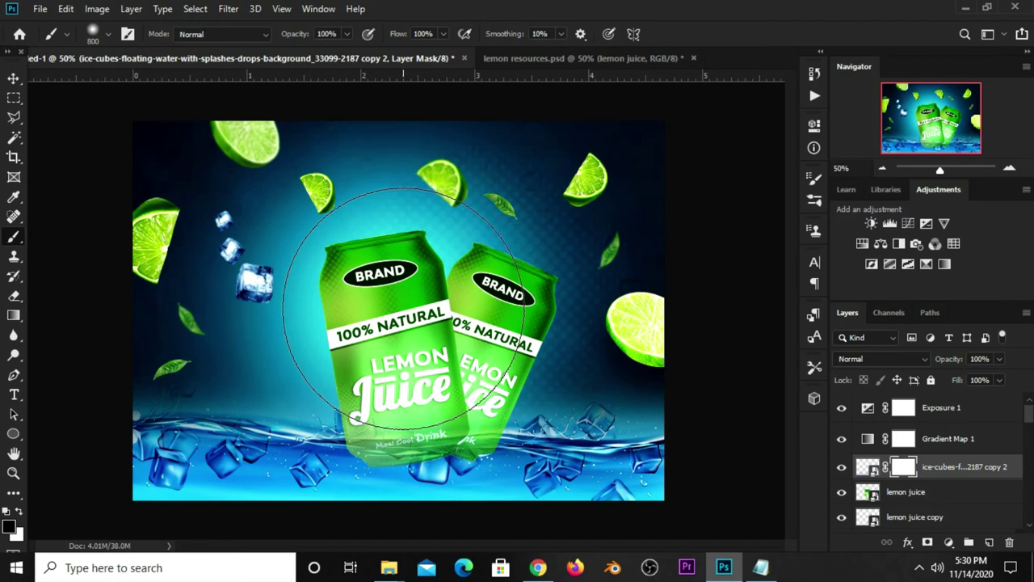
{"action": "key", "text": "bracketleft"}
{"action": "key", "text": "bracketleft"}
{"action": "key", "text": "bracketleft"}
{"action": "key", "text": "bracketleft"}
{"action": "key", "text": "bracketleft"}
{"action": "scroll", "coordinate": [372, 441], "scroll_direction": "up", "scroll_amount": 3}
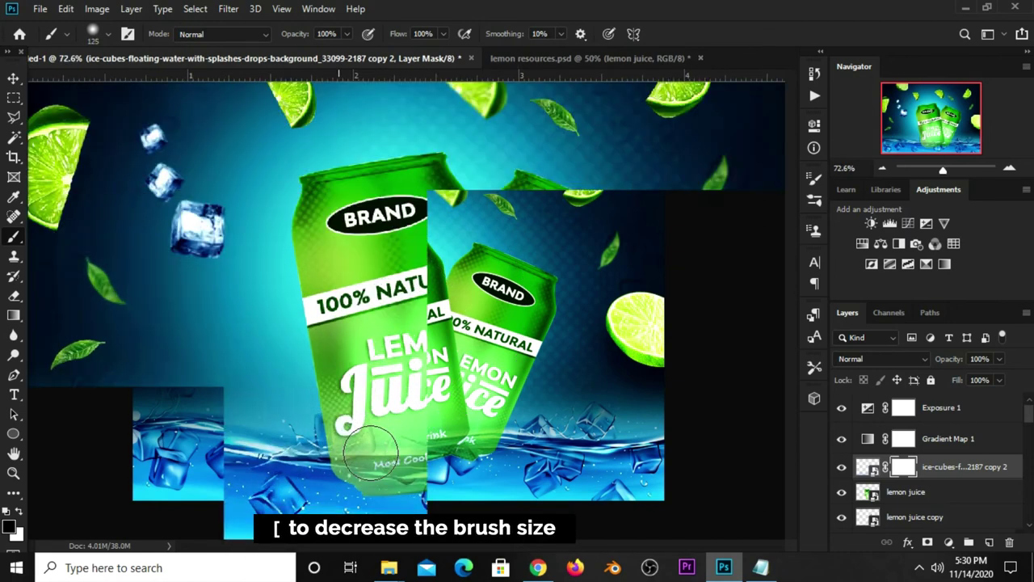
{"action": "scroll", "coordinate": [370, 456], "scroll_direction": "up", "scroll_amount": 2}
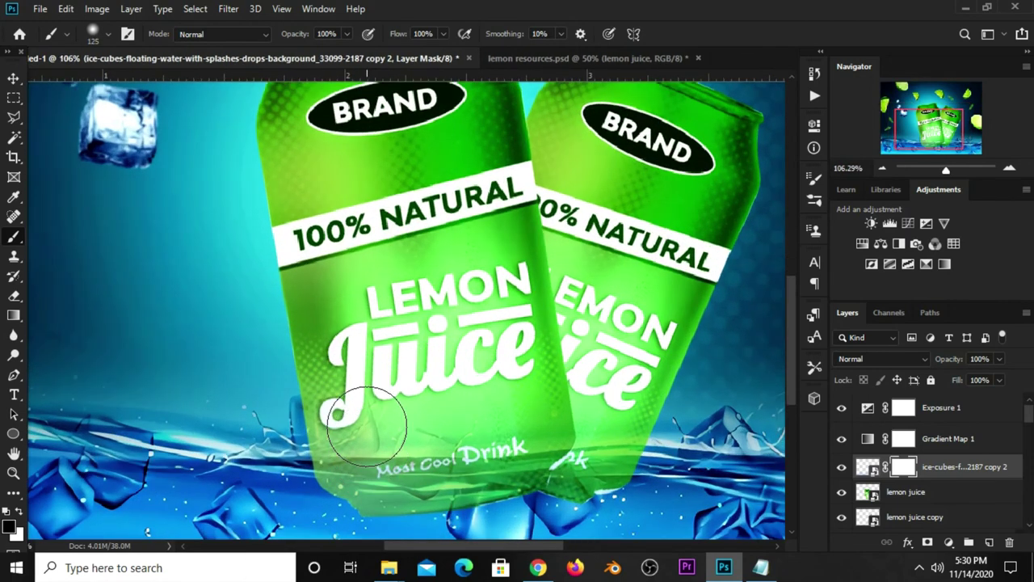
Step: Paint black on the mask to erase the splash lines over the can bottoms
{"action": "left_click", "coordinate": [366, 425]}
{"action": "left_click", "coordinate": [10, 527]}
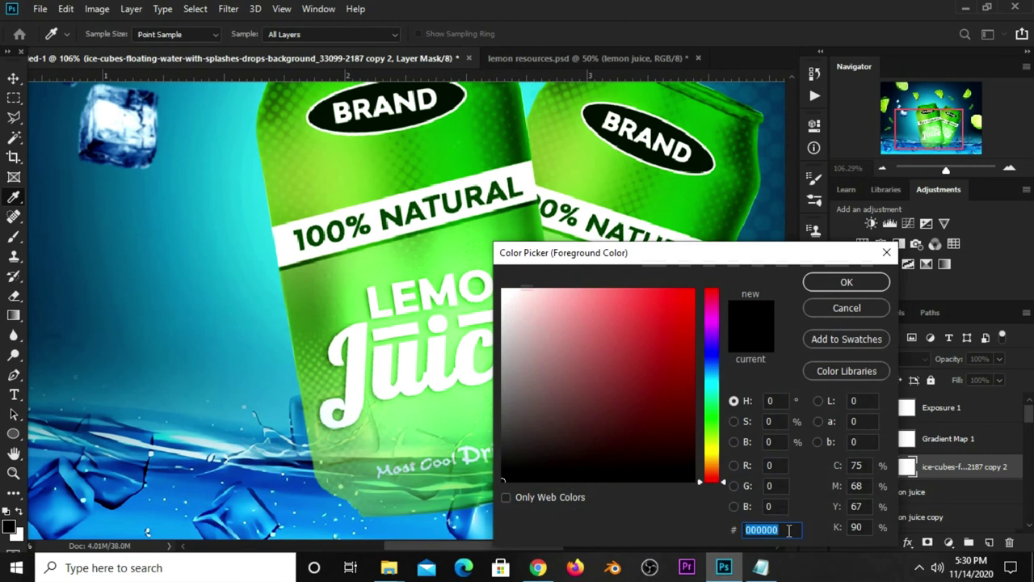
{"action": "left_click", "coordinate": [845, 282]}
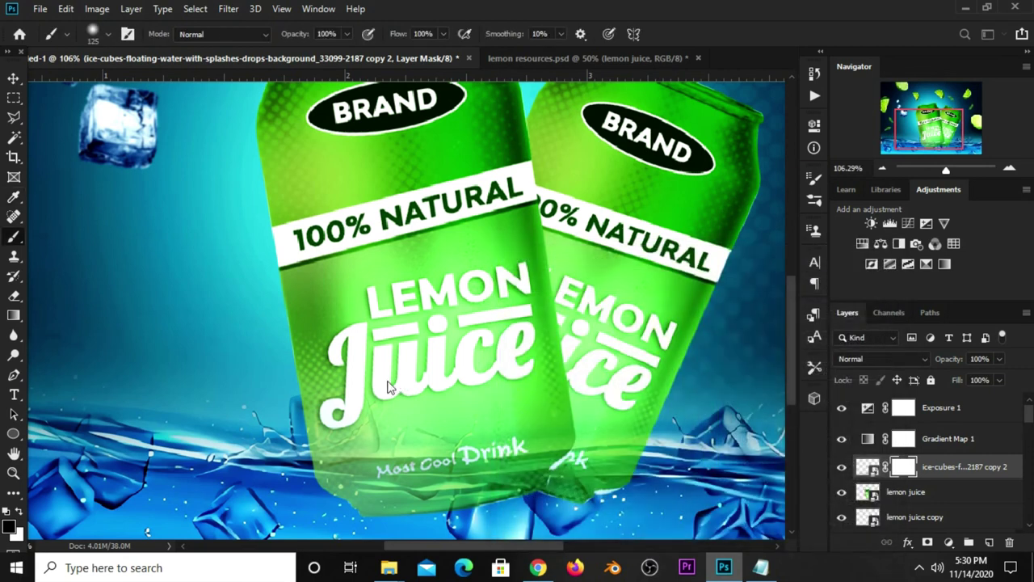
{"action": "left_click_drag", "start_coordinate": [365, 444], "coordinate": [427, 438]}
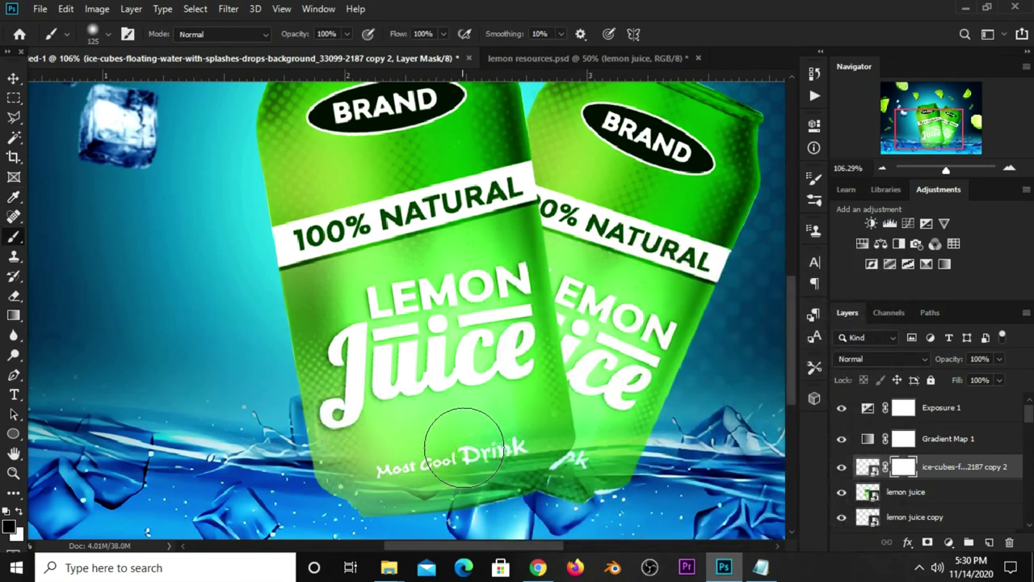
{"action": "key", "text": "ctrl+z"}
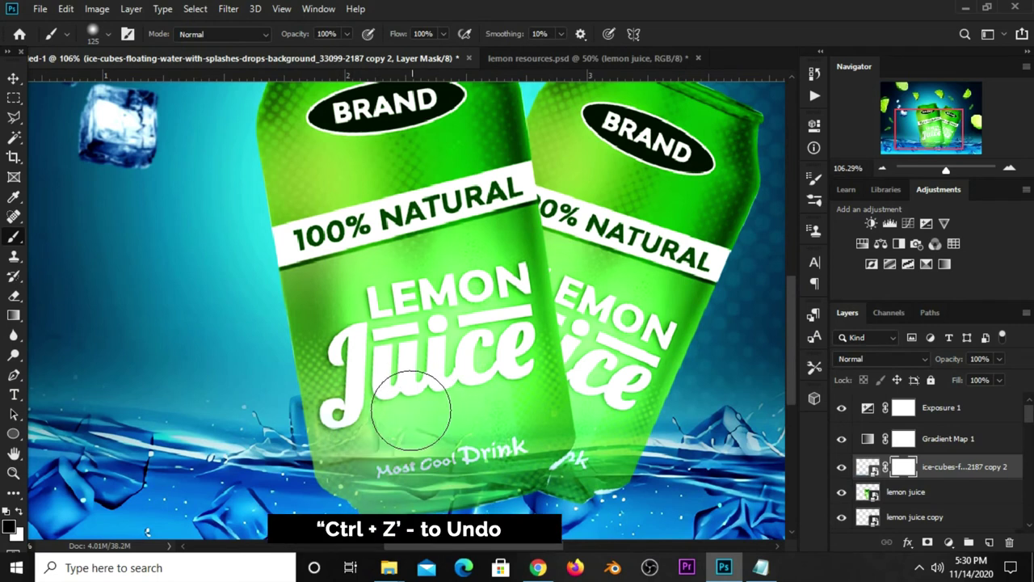
{"action": "scroll", "coordinate": [404, 415], "scroll_direction": "up", "scroll_amount": 2}
{"action": "key", "text": "bracketleft"}
{"action": "key", "text": "bracketleft"}
{"action": "key", "text": "bracketleft"}
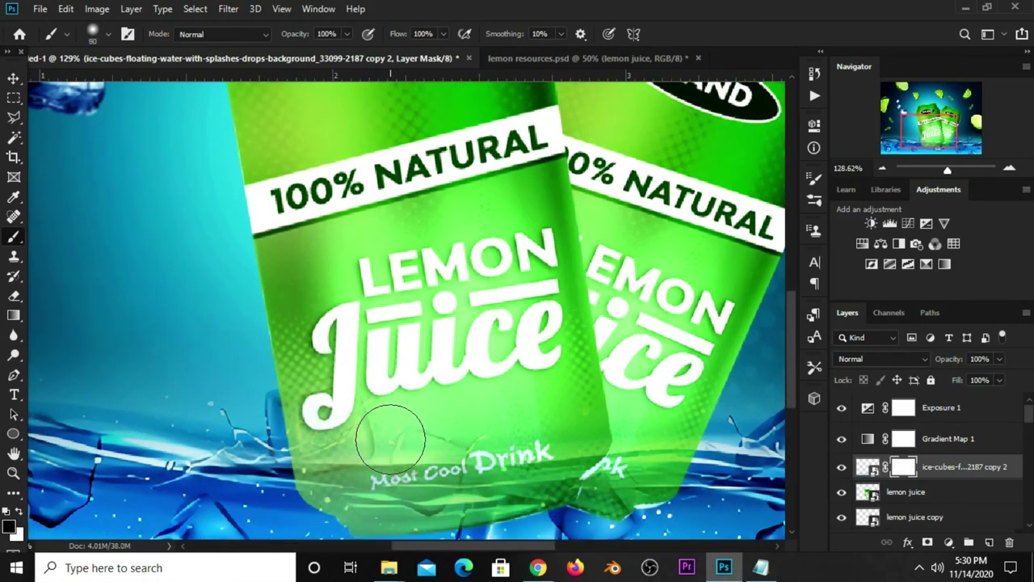
{"action": "mouse_move", "coordinate": [448, 437]}
{"action": "left_mouse_down"}
{"action": "mouse_move", "coordinate": [345, 404]}
{"action": "mouse_move", "coordinate": [323, 415]}
{"action": "mouse_move", "coordinate": [371, 433]}
{"action": "left_mouse_up"}
{"action": "scroll", "coordinate": [444, 343], "scroll_direction": "down", "scroll_amount": 2}
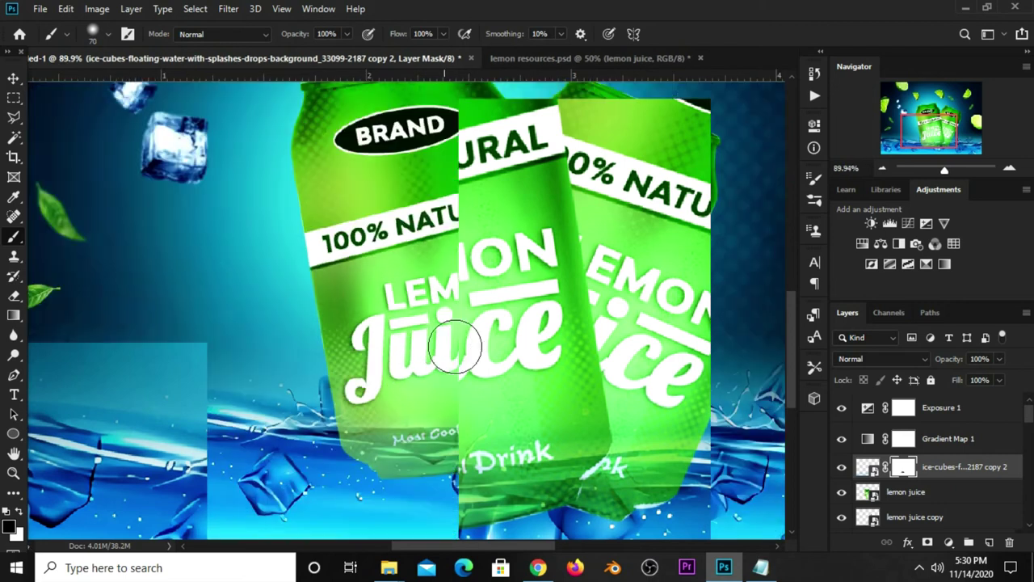
{"action": "scroll", "coordinate": [449, 339], "scroll_direction": "down", "scroll_amount": 1}
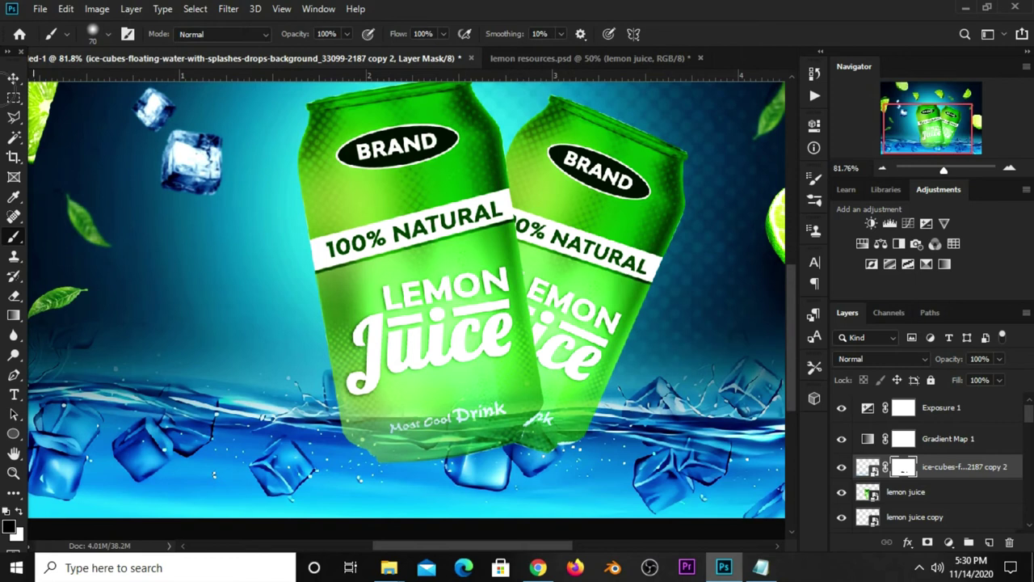
{"action": "left_click", "coordinate": [14, 79]}
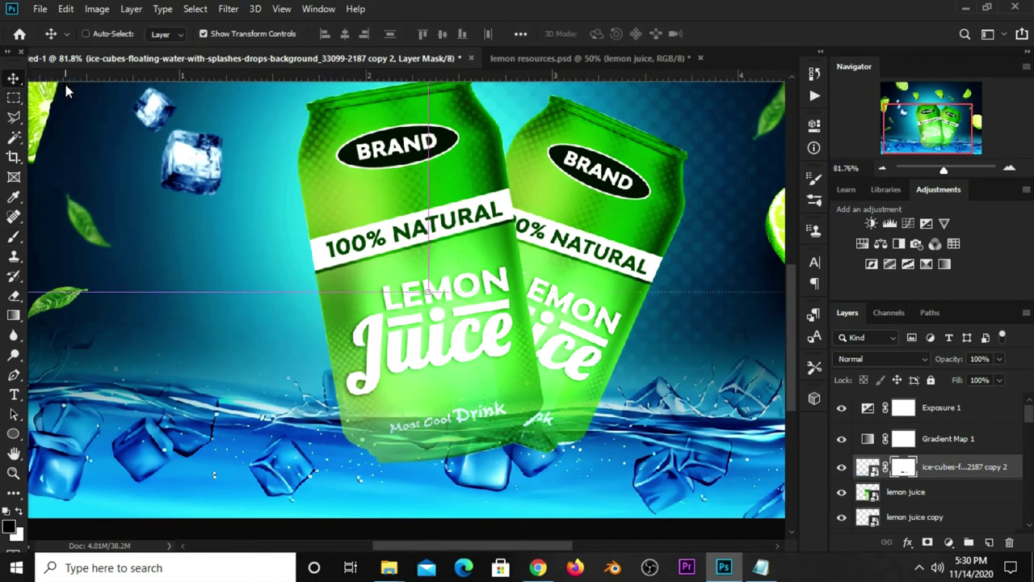
Step: Select the lemon juice cans layer and nudge it down one step with the Down arrow
{"action": "scroll", "coordinate": [68, 109], "scroll_direction": "down", "scroll_amount": 3}
{"action": "left_click", "coordinate": [429, 146]}
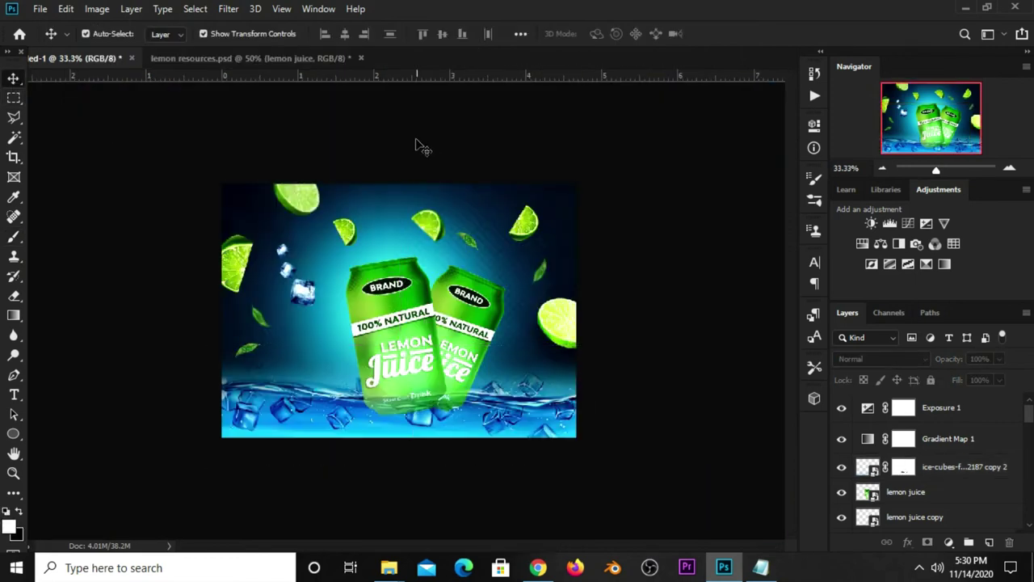
{"action": "scroll", "coordinate": [423, 148], "scroll_direction": "up", "scroll_amount": 3}
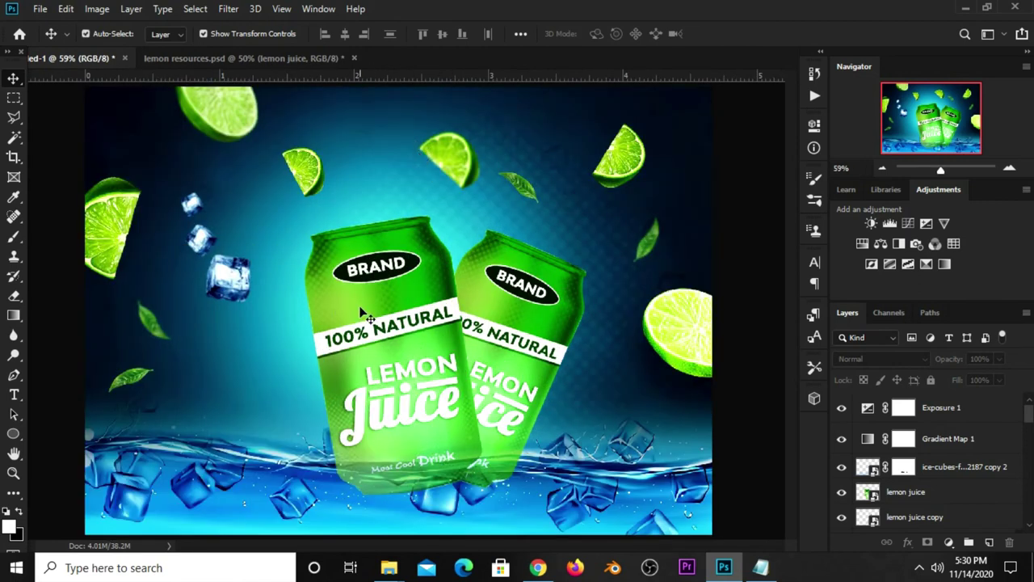
{"action": "left_click", "coordinate": [362, 311]}
{"action": "key", "text": "Down"}
{"action": "key", "text": "Down"}
{"action": "key", "text": "Down"}
{"action": "key", "text": "Down"}
{"action": "key", "text": "Down"}
{"action": "key", "text": "Down"}
{"action": "key", "text": "Down"}
{"action": "key", "text": "Down"}
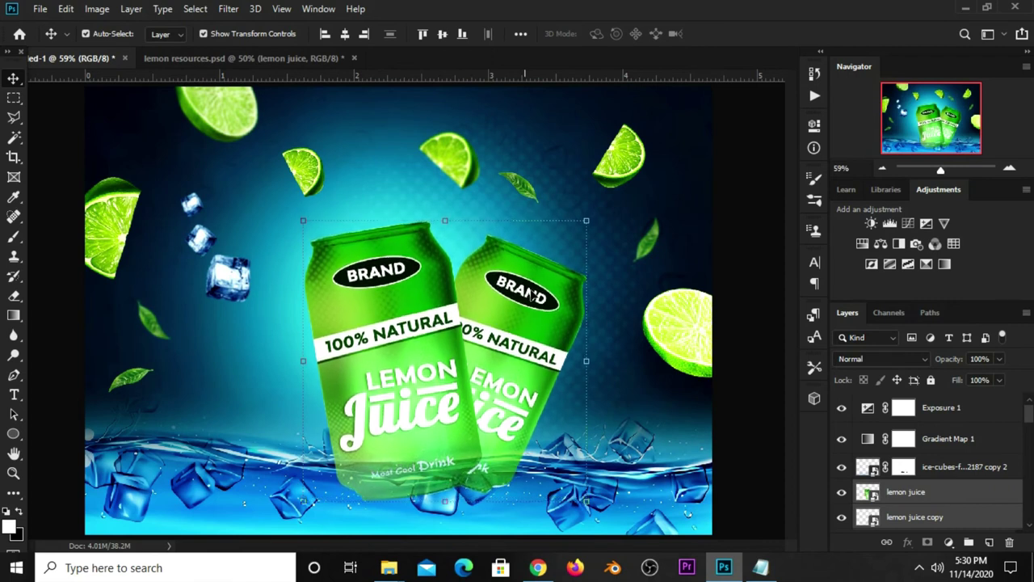
{"action": "left_click", "coordinate": [740, 305]}
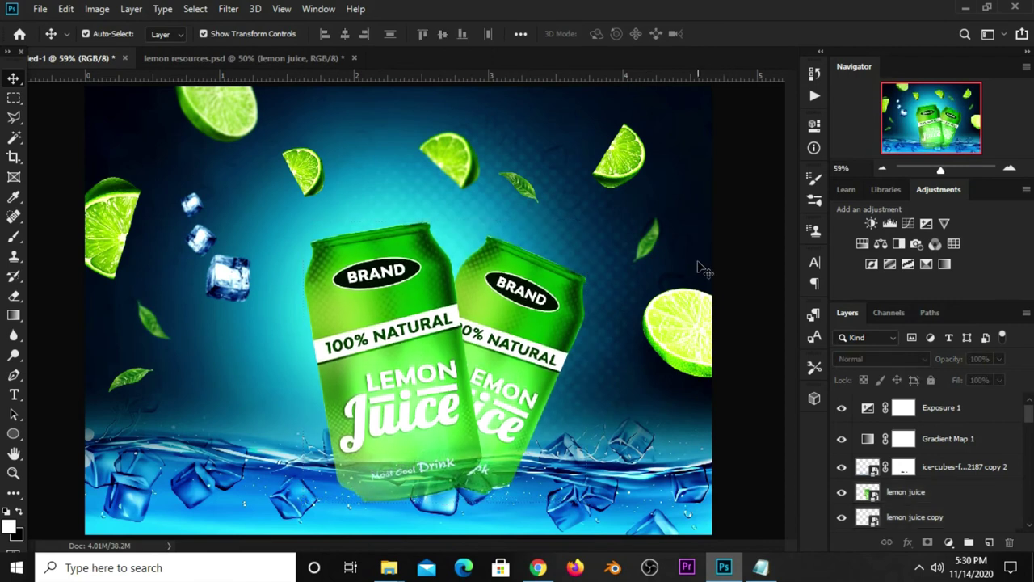
{"action": "scroll", "coordinate": [699, 269], "scroll_direction": "down", "scroll_amount": 1}
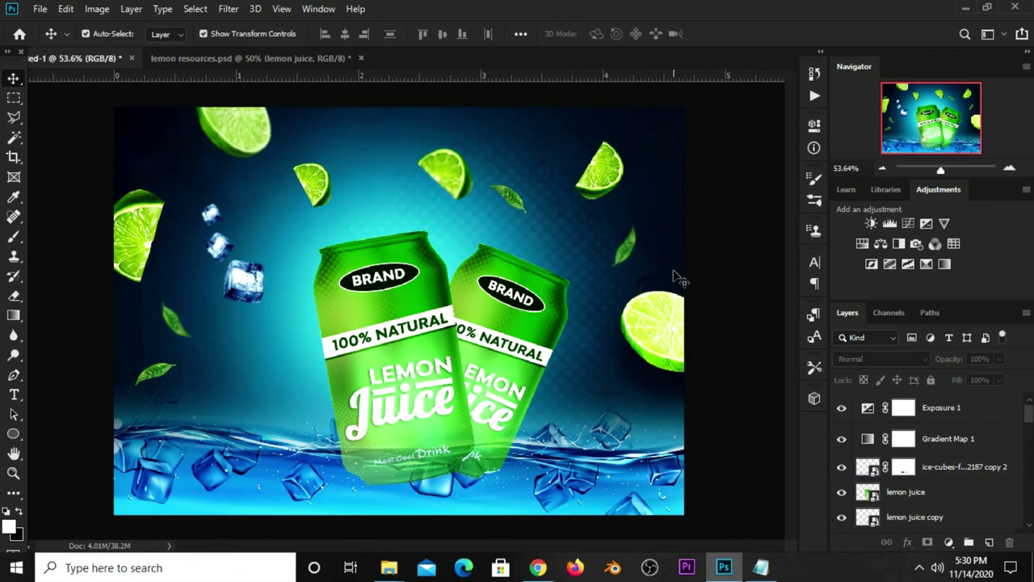
Step: Bring the Lorem ipsum text layer from lemon resources.psd into the ad
{"action": "left_click", "coordinate": [288, 58]}
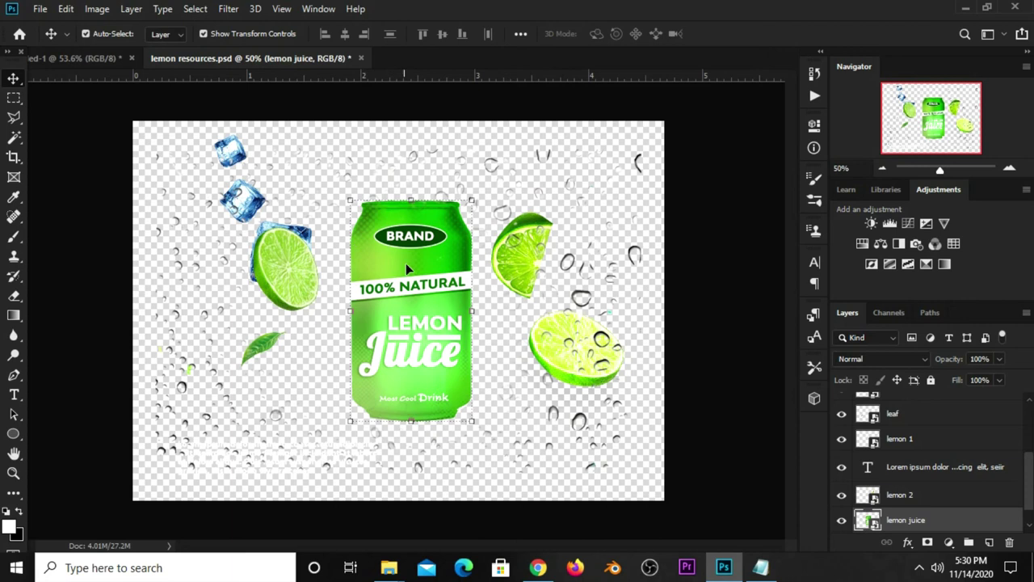
{"action": "left_click", "coordinate": [232, 458]}
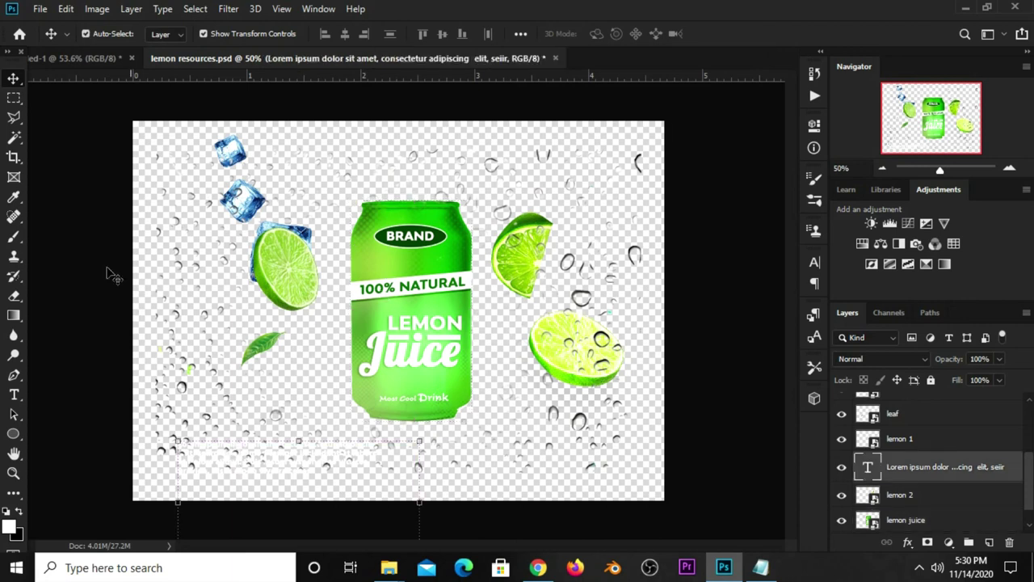
{"action": "left_click", "coordinate": [85, 59]}
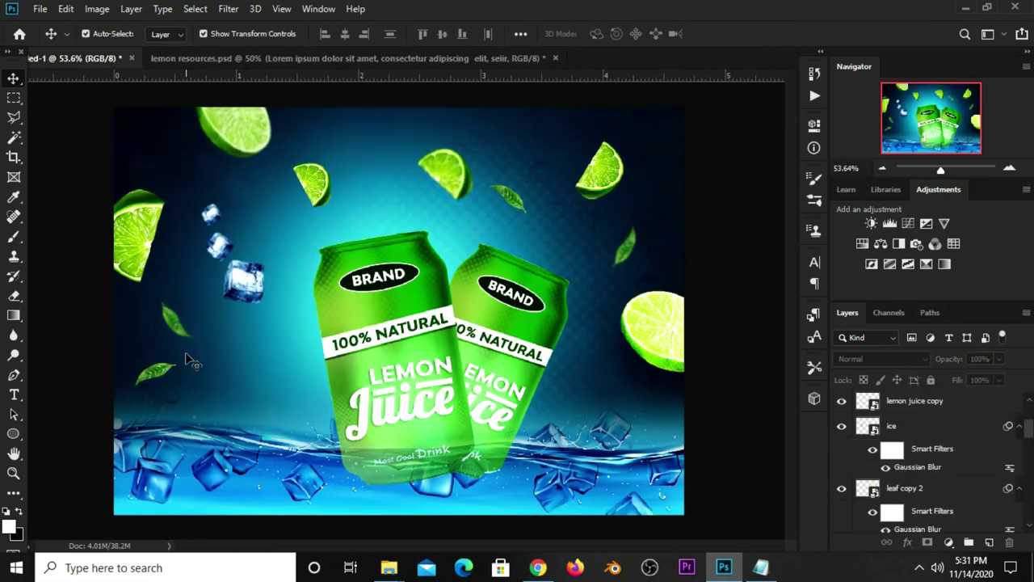
{"action": "left_click_drag", "start_coordinate": [192, 362], "coordinate": [222, 364]}
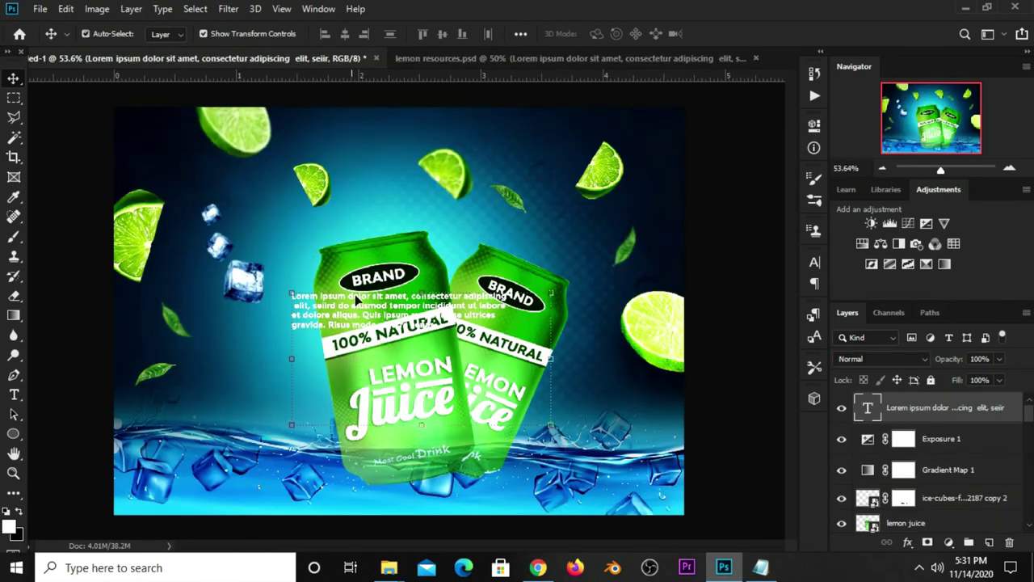
Step: Move the Lorem ipsum text to the lower left over the water, scaled to 81%
{"action": "key", "text": "ctrl+t"}
{"action": "mouse_move", "coordinate": [381, 315]}
{"action": "left_mouse_down"}
{"action": "mouse_move", "coordinate": [249, 452]}
{"action": "mouse_move", "coordinate": [213, 467]}
{"action": "left_mouse_up"}
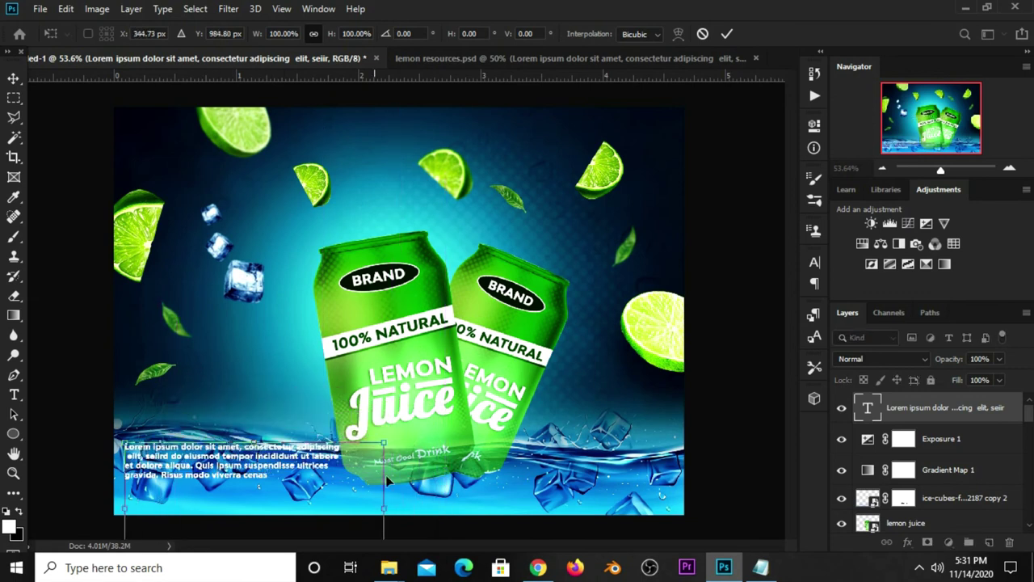
{"action": "left_click_drag", "start_coordinate": [387, 441], "coordinate": [334, 468]}
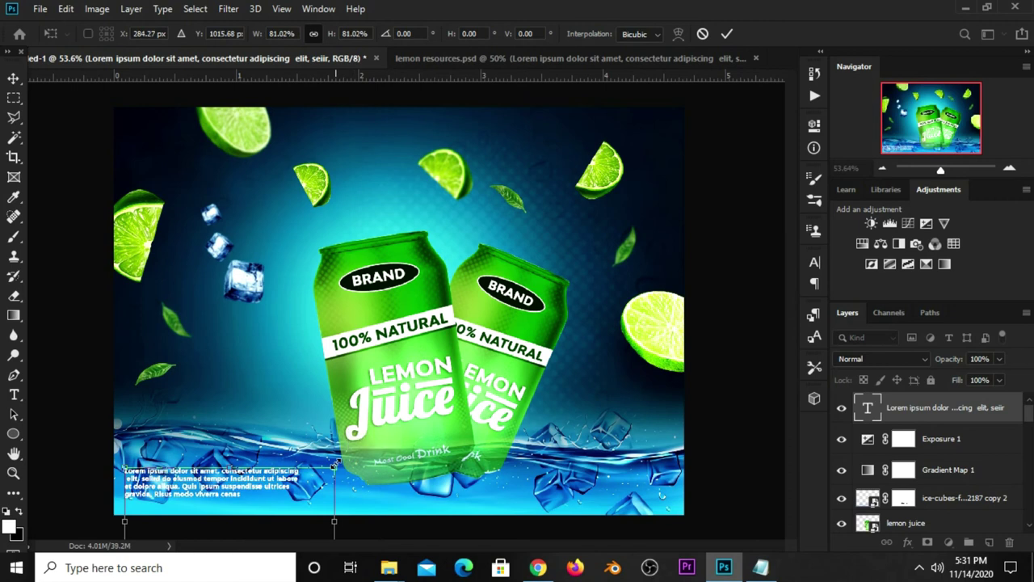
{"action": "key", "text": "Return"}
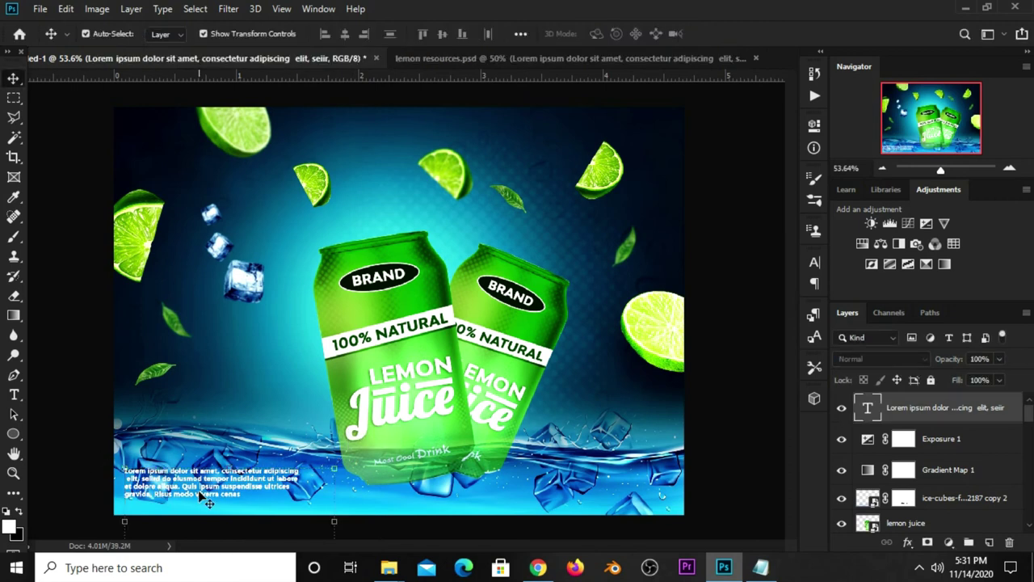
{"action": "left_click_drag", "start_coordinate": [201, 491], "coordinate": [208, 493]}
{"action": "left_click", "coordinate": [77, 470]}
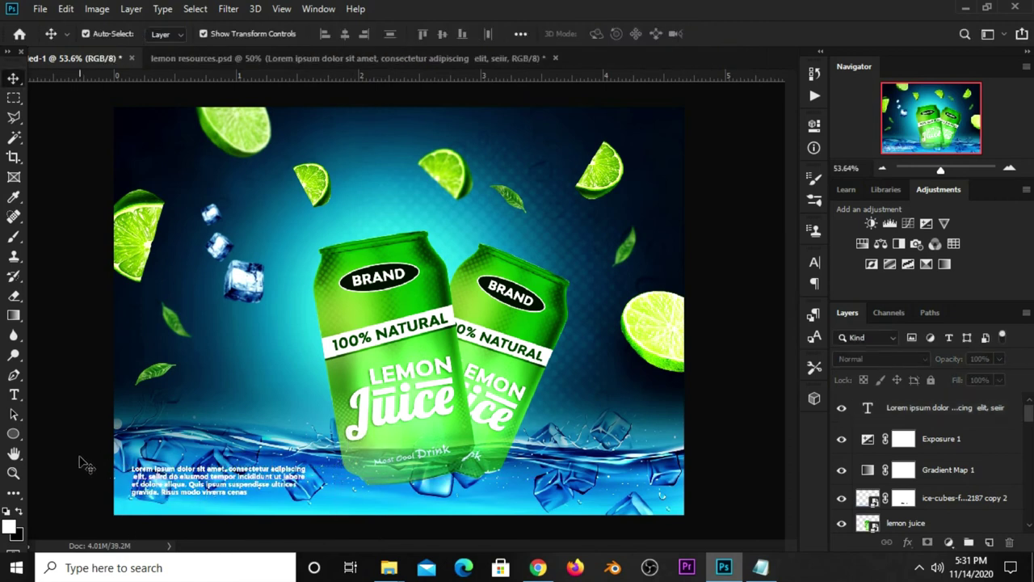
{"action": "left_click", "coordinate": [14, 394]}
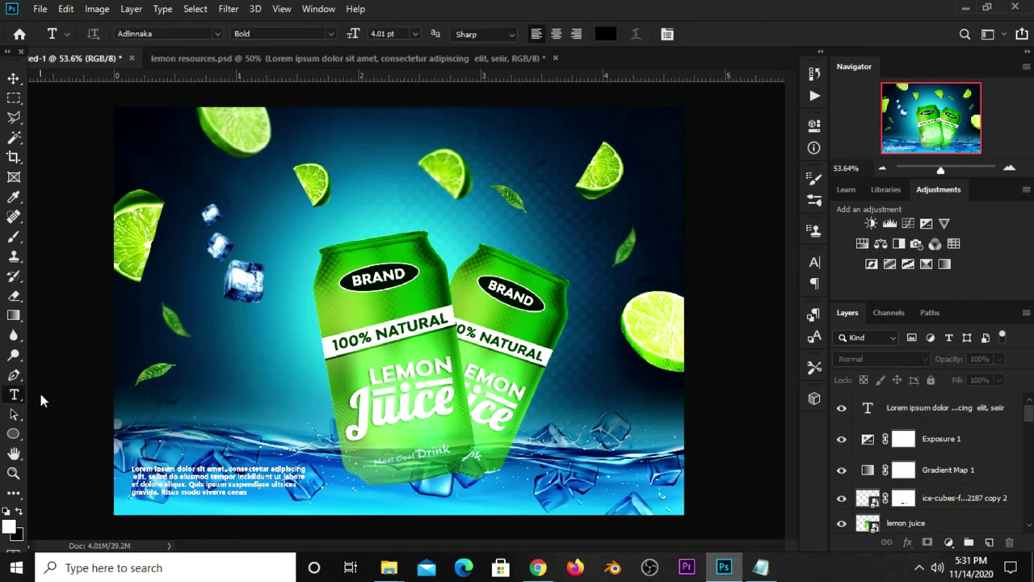
Step: Set the type colour to light e4dcdc and the font size to 14 pt
{"action": "left_click", "coordinate": [606, 34]}
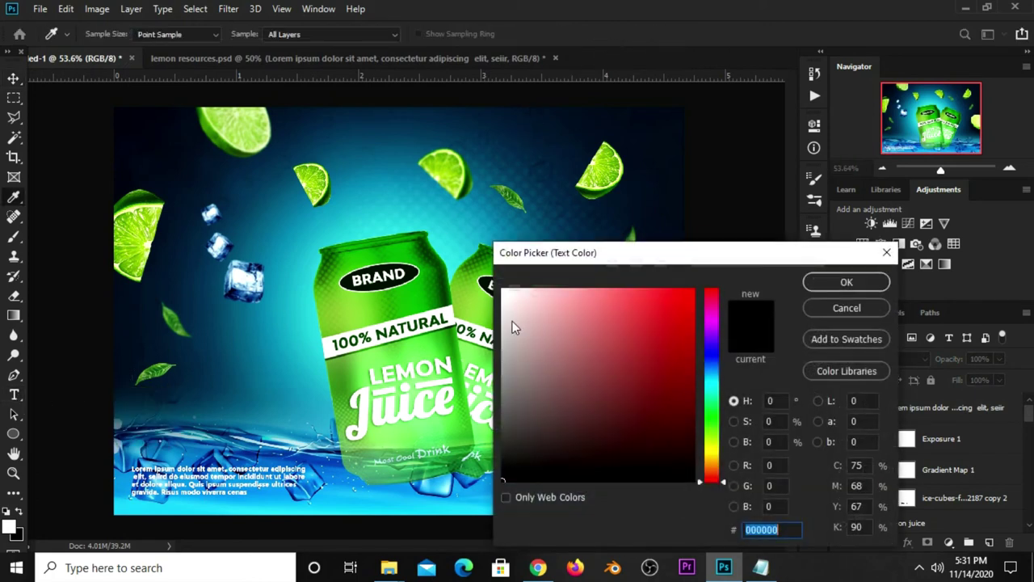
{"action": "left_click_drag", "start_coordinate": [512, 321], "coordinate": [496, 285]}
{"action": "left_click", "coordinate": [845, 282]}
{"action": "left_click", "coordinate": [414, 32]}
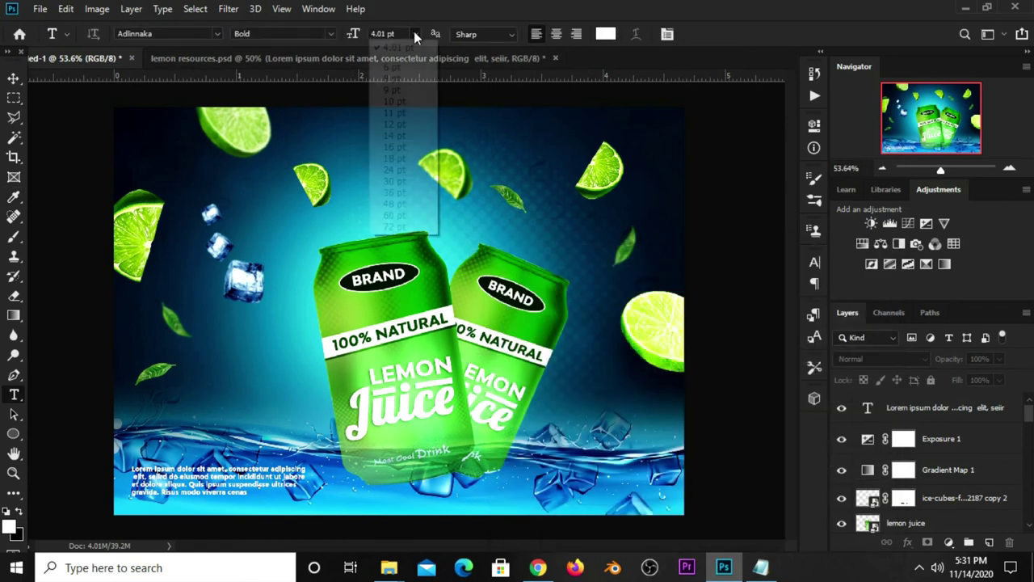
{"action": "left_click", "coordinate": [395, 134]}
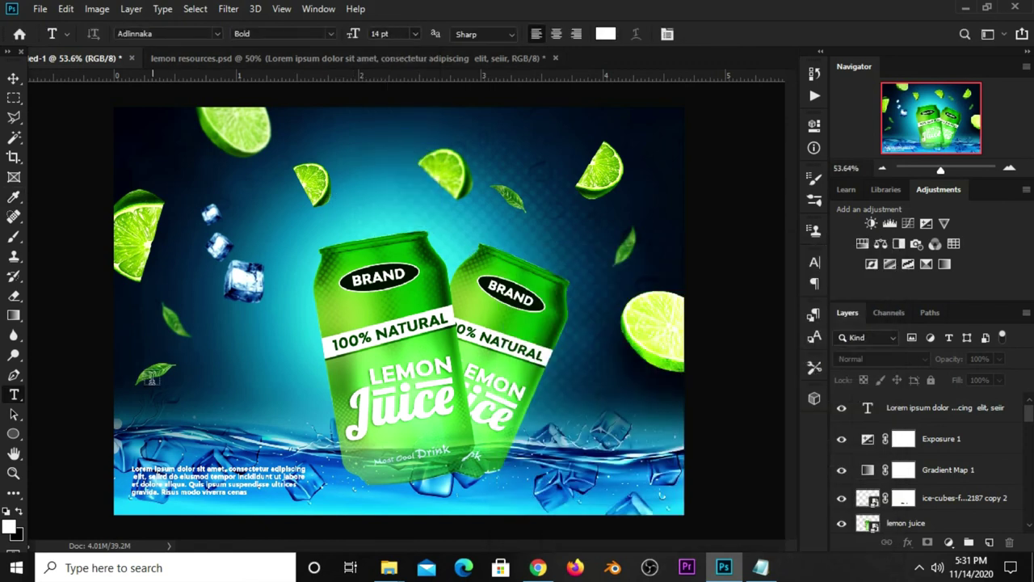
Step: Type the '100% Natural' heading and position it just above the body paragraph
{"action": "left_click", "coordinate": [155, 425]}
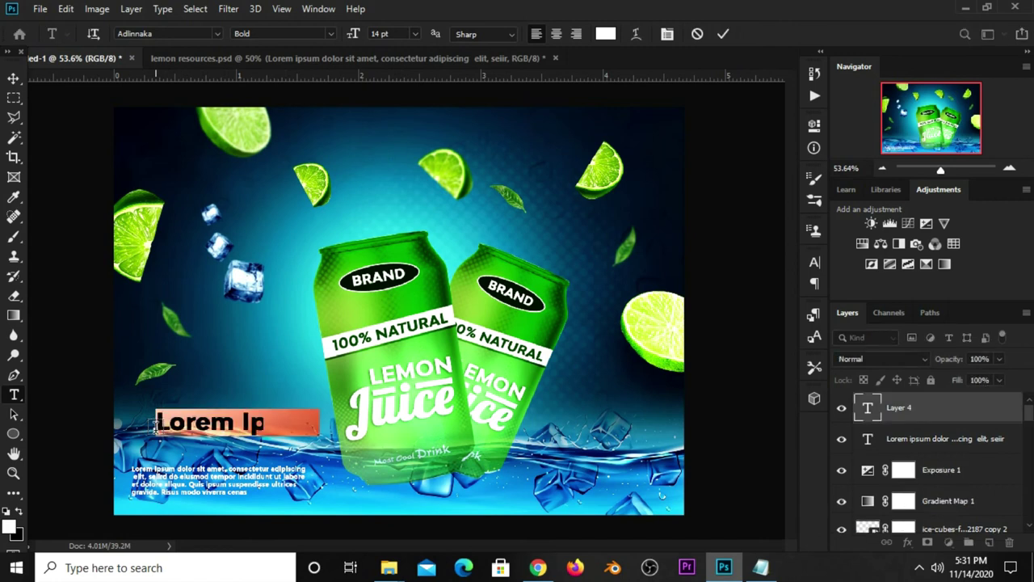
{"action": "type", "text": "100"}
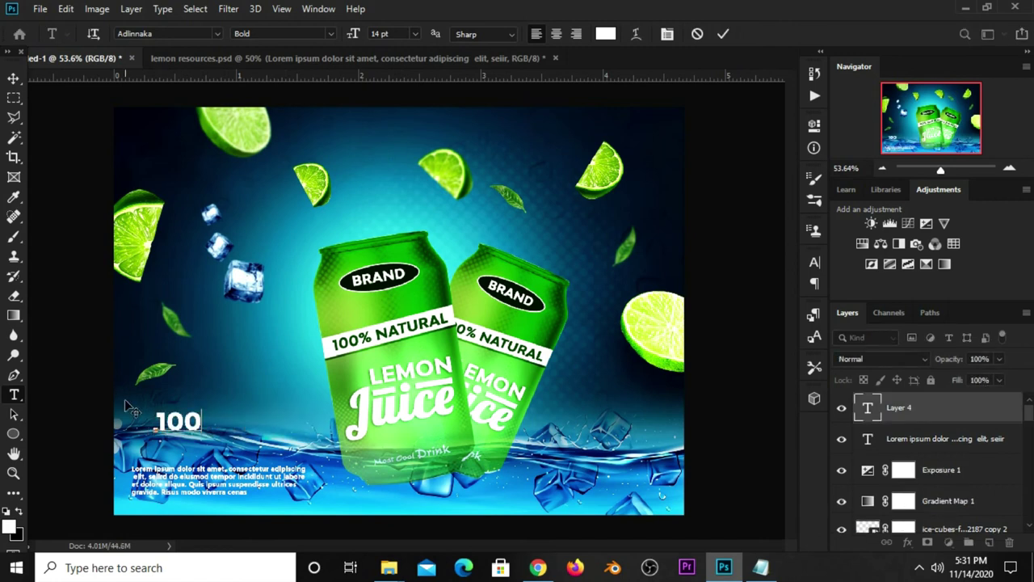
{"action": "type", "text": "% N"}
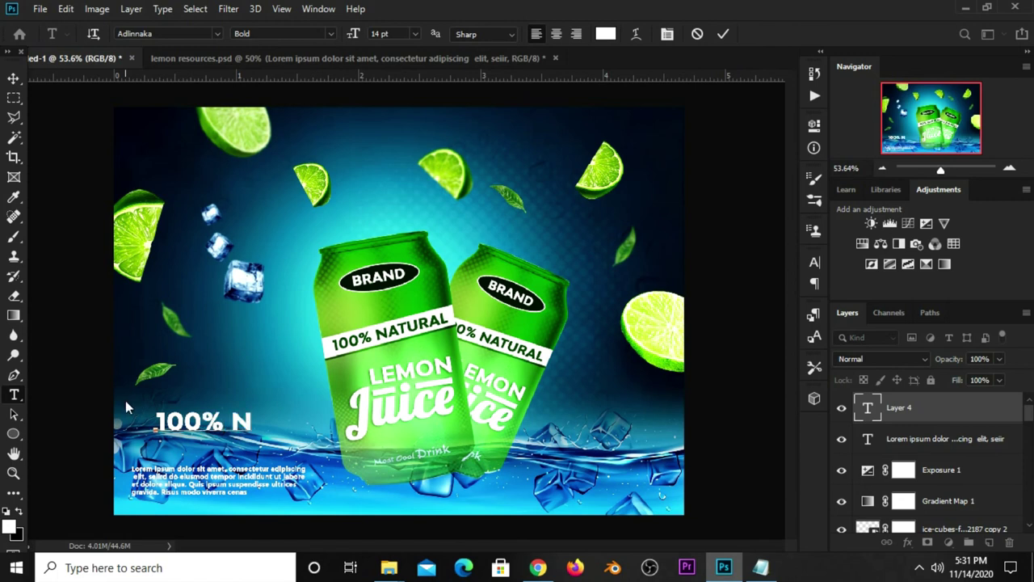
{"action": "type", "text": "atural"}
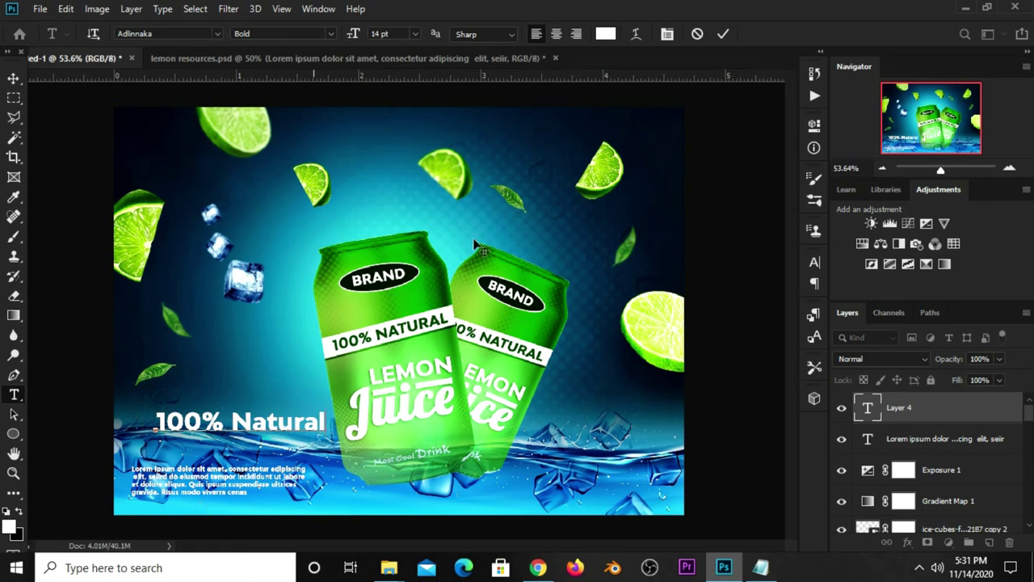
{"action": "left_click", "coordinate": [723, 33]}
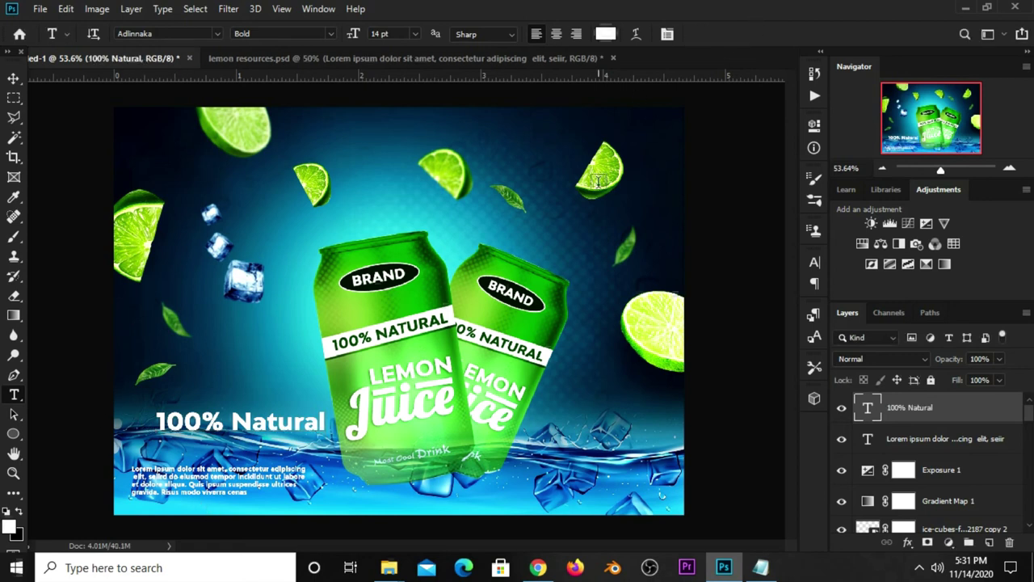
{"action": "key", "text": "v"}
{"action": "left_click_drag", "start_coordinate": [271, 421], "coordinate": [246, 449]}
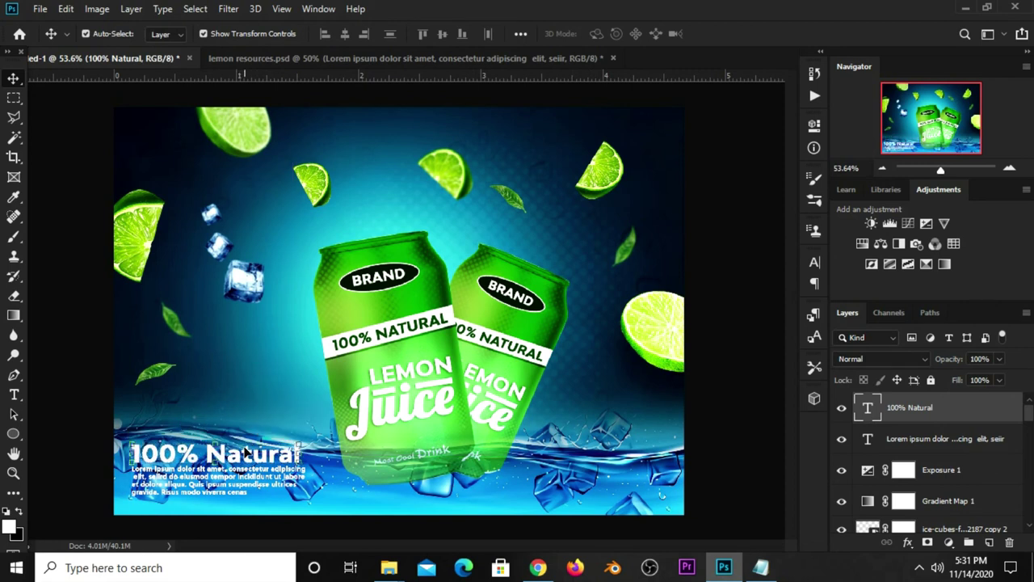
Step: Add a Solid Color fill layer above the Exposure 1 layer
{"action": "left_click", "coordinate": [74, 447]}
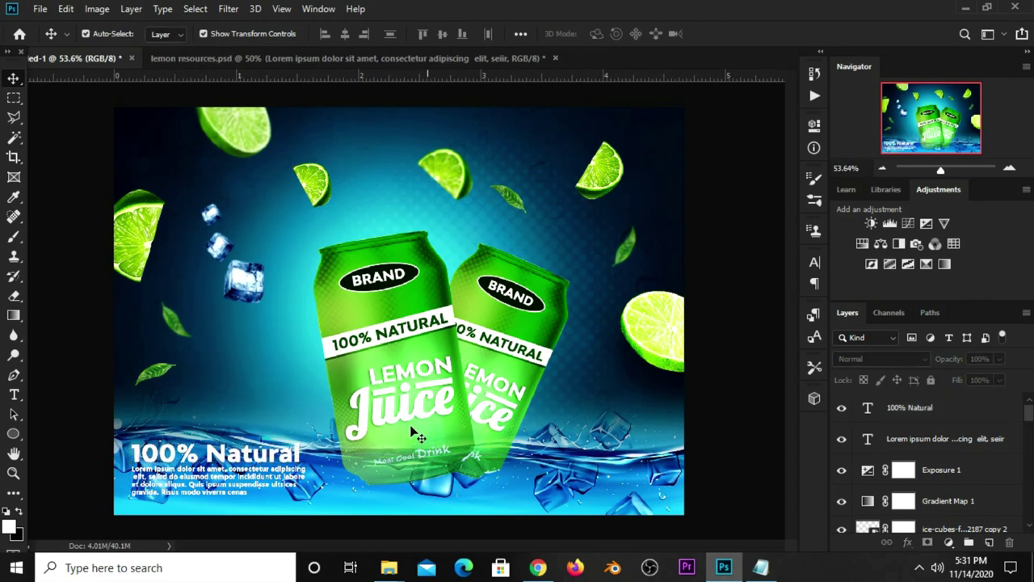
{"action": "left_click", "coordinate": [964, 472]}
{"action": "left_click", "coordinate": [949, 543]}
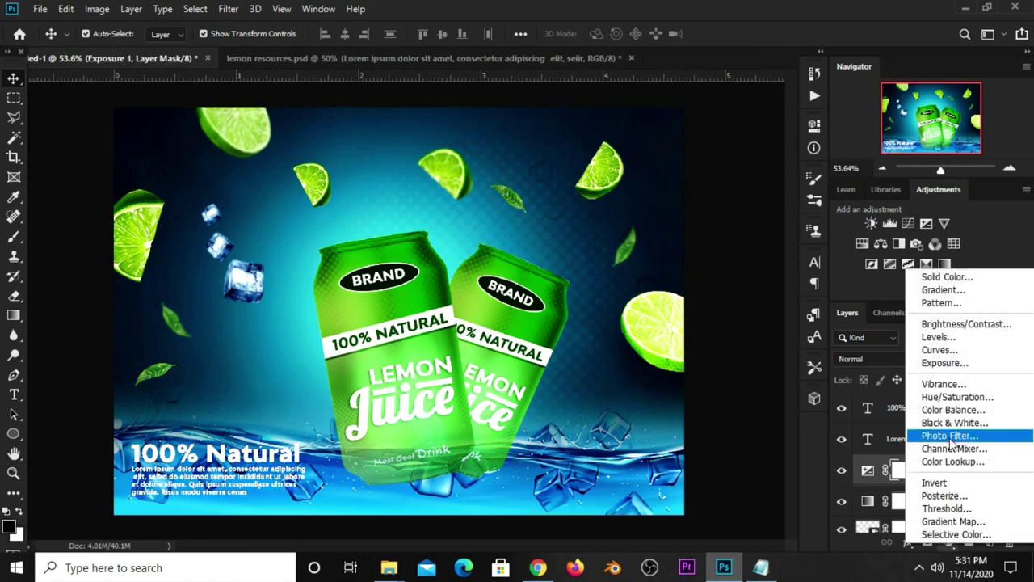
{"action": "left_click", "coordinate": [944, 277]}
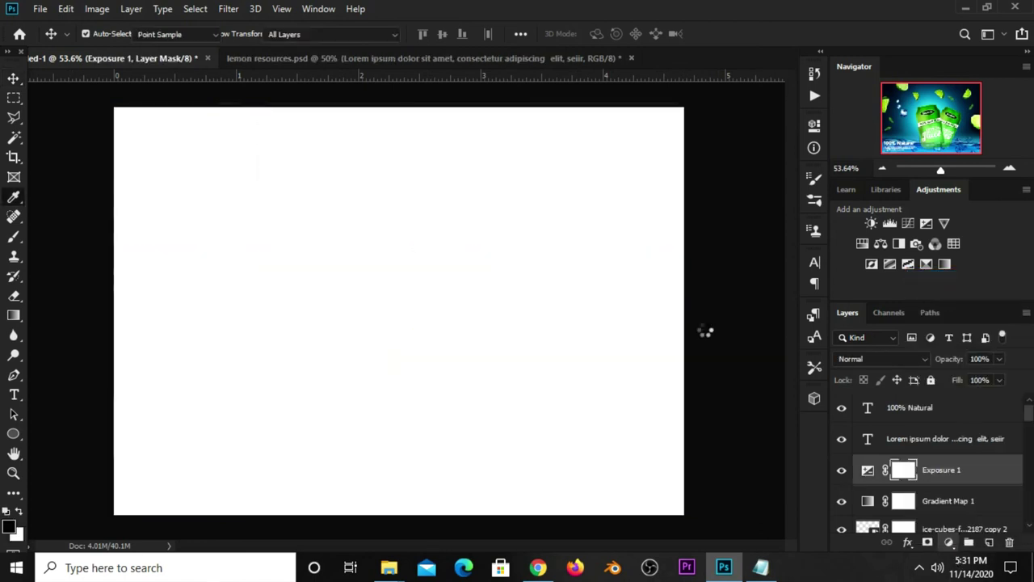
Step: Copy hex 012030 from the Notepad notes and apply it as the fill colour
{"action": "left_click", "coordinate": [760, 567]}
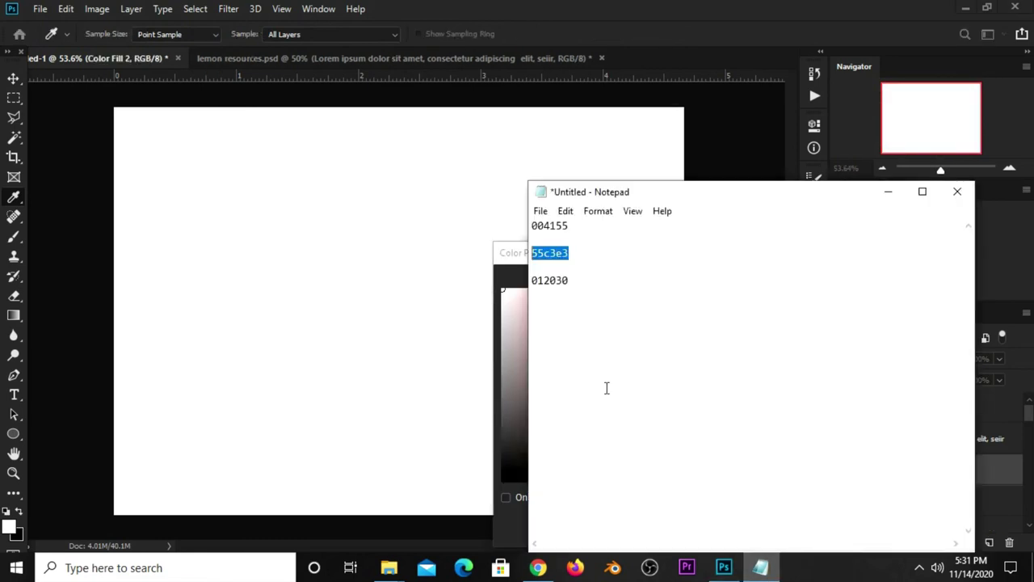
{"action": "left_click_drag", "start_coordinate": [575, 279], "coordinate": [532, 279]}
{"action": "right_click", "coordinate": [568, 281]}
{"action": "left_click", "coordinate": [579, 326]}
{"action": "left_click", "coordinate": [670, 34]}
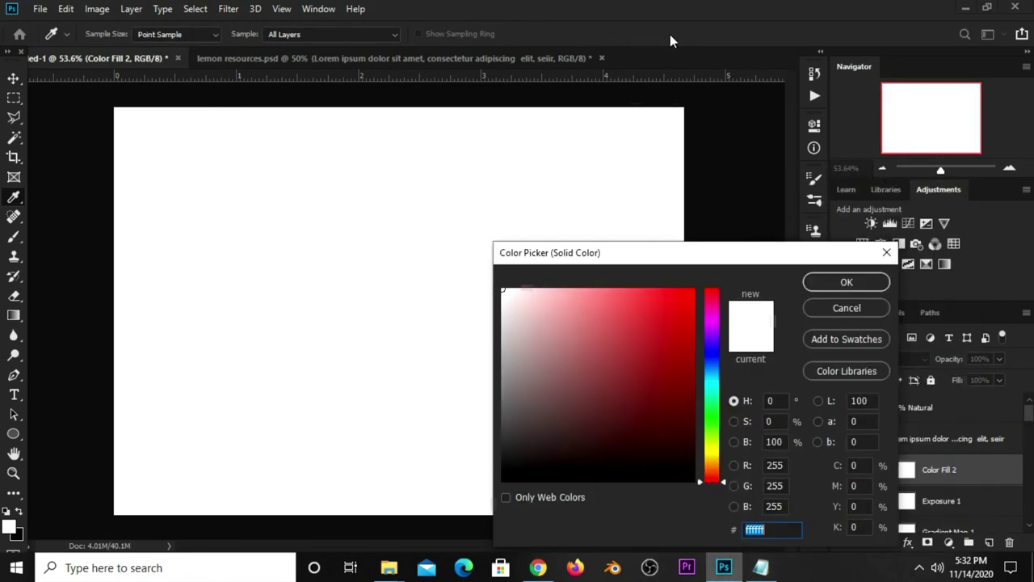
{"action": "right_click", "coordinate": [754, 529]}
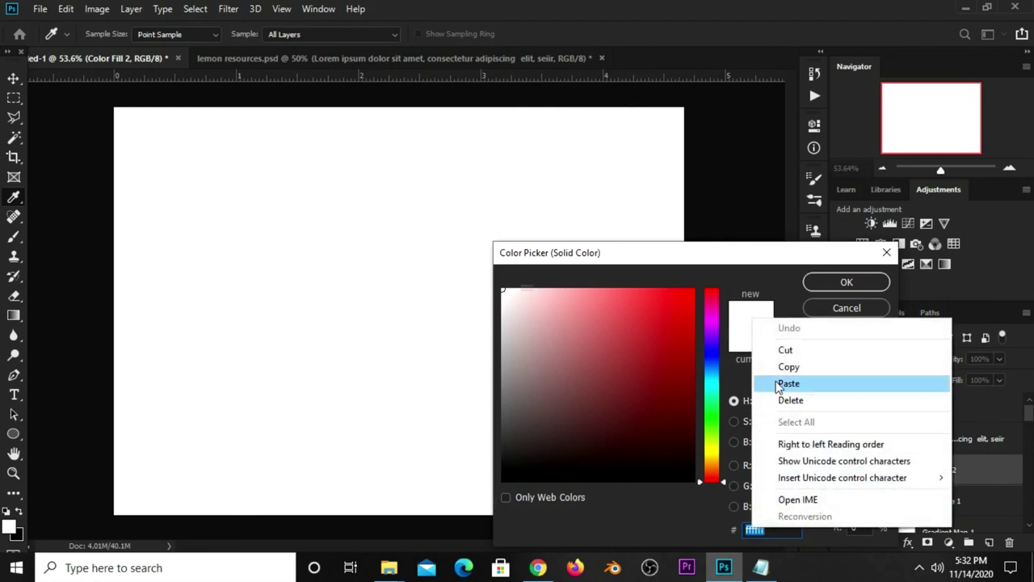
{"action": "left_click", "coordinate": [775, 383]}
{"action": "double_click", "coordinate": [785, 529]}
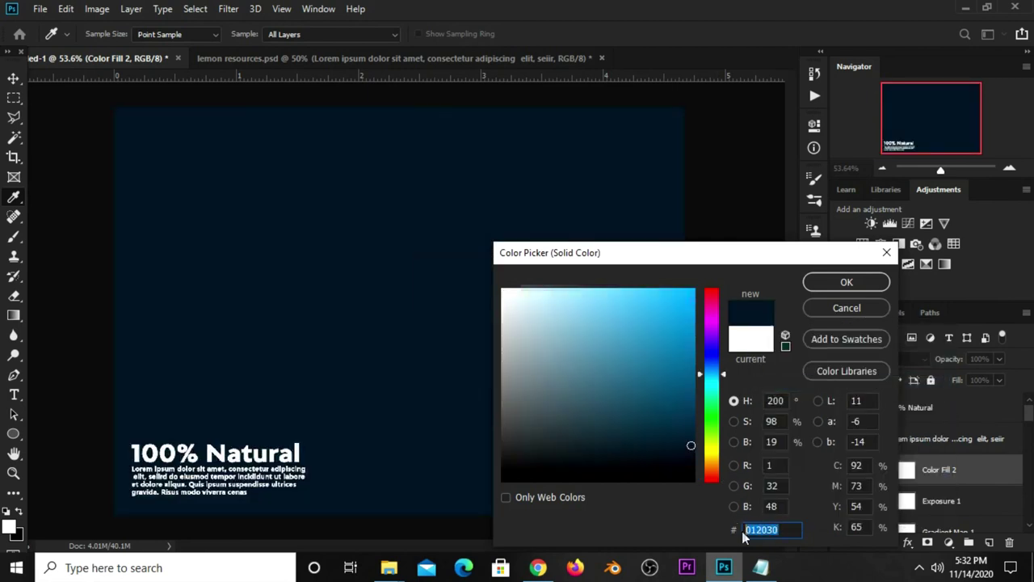
{"action": "left_click", "coordinate": [816, 282]}
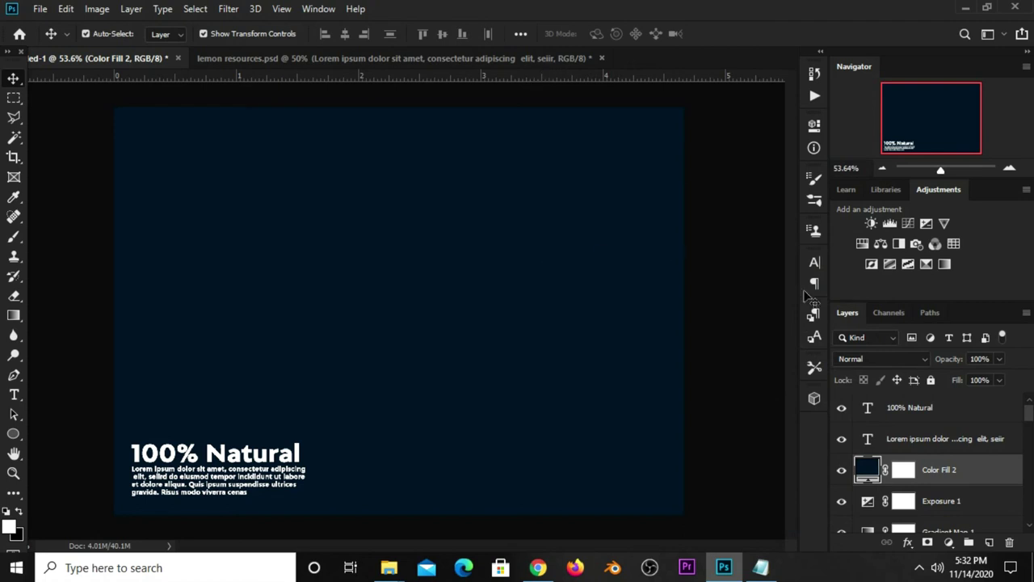
Step: Set Color Fill 2 to Multiply blend mode at 50% opacity
{"action": "left_click", "coordinate": [896, 358]}
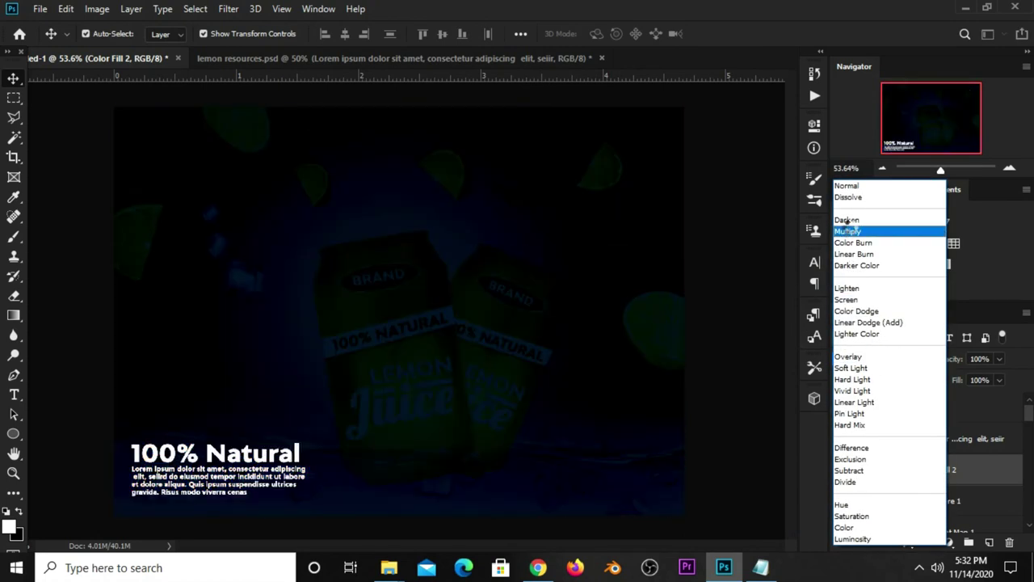
{"action": "left_click", "coordinate": [848, 234]}
{"action": "left_click", "coordinate": [999, 358]}
{"action": "left_click_drag", "start_coordinate": [1004, 376], "coordinate": [967, 382]}
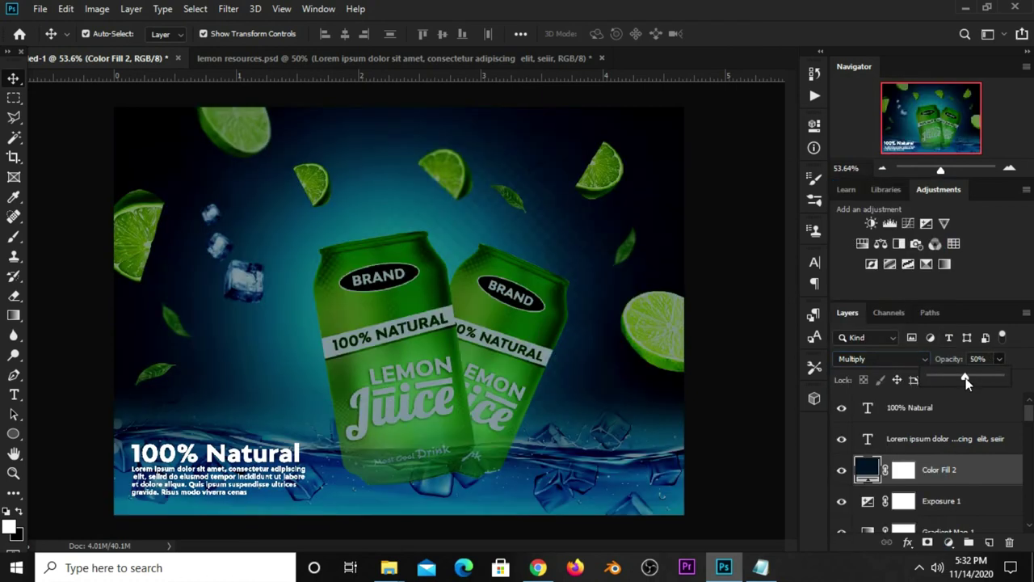
Step: Paint black on the fill layer's mask with an 800 px brush around the cans
{"action": "left_click", "coordinate": [902, 469]}
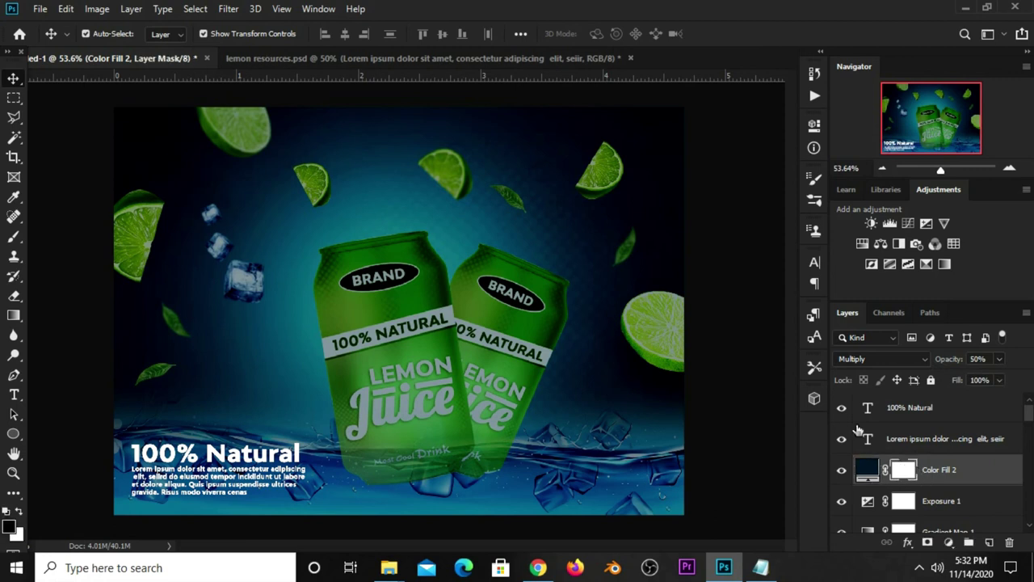
{"action": "left_click", "coordinate": [14, 237]}
{"action": "left_click", "coordinate": [70, 239]}
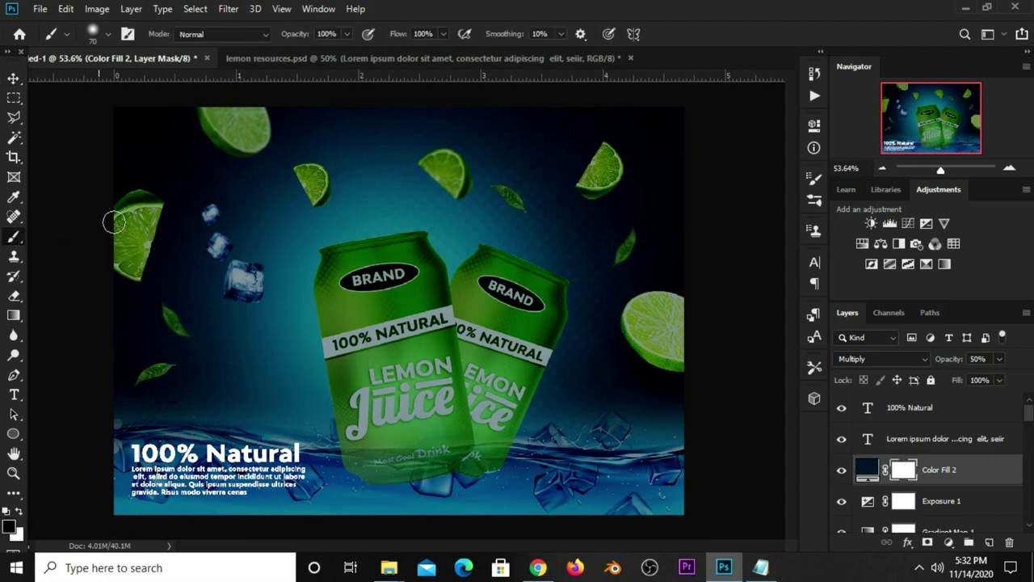
{"action": "key", "text": "bracketright"}
{"action": "key", "text": "bracketright"}
{"action": "key", "text": "bracketright"}
{"action": "key", "text": "bracketright"}
{"action": "key", "text": "bracketright"}
{"action": "key", "text": "bracketright"}
{"action": "key", "text": "bracketright"}
{"action": "key", "text": "bracketright"}
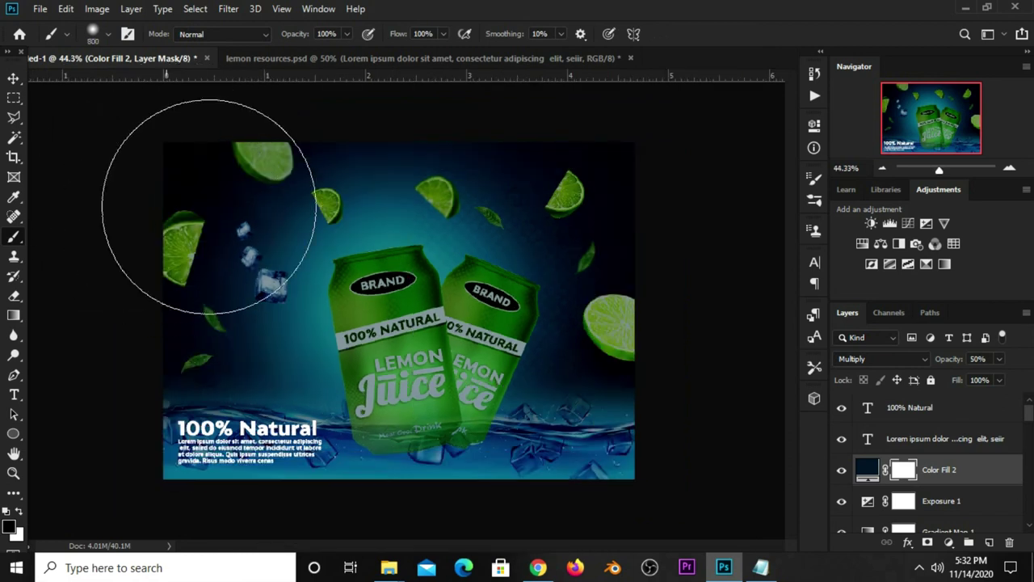
{"action": "left_click_drag", "start_coordinate": [559, 202], "coordinate": [450, 443]}
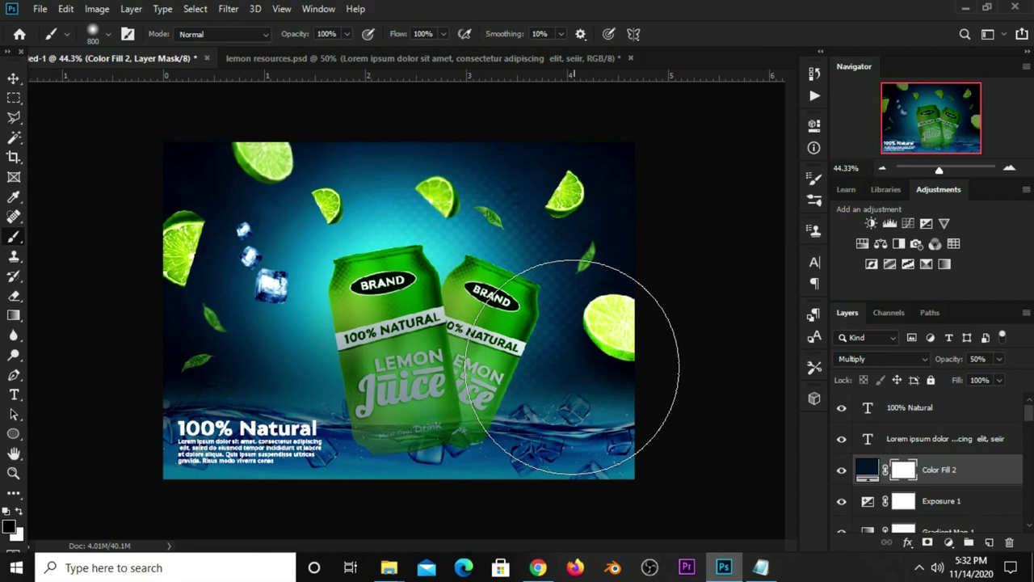
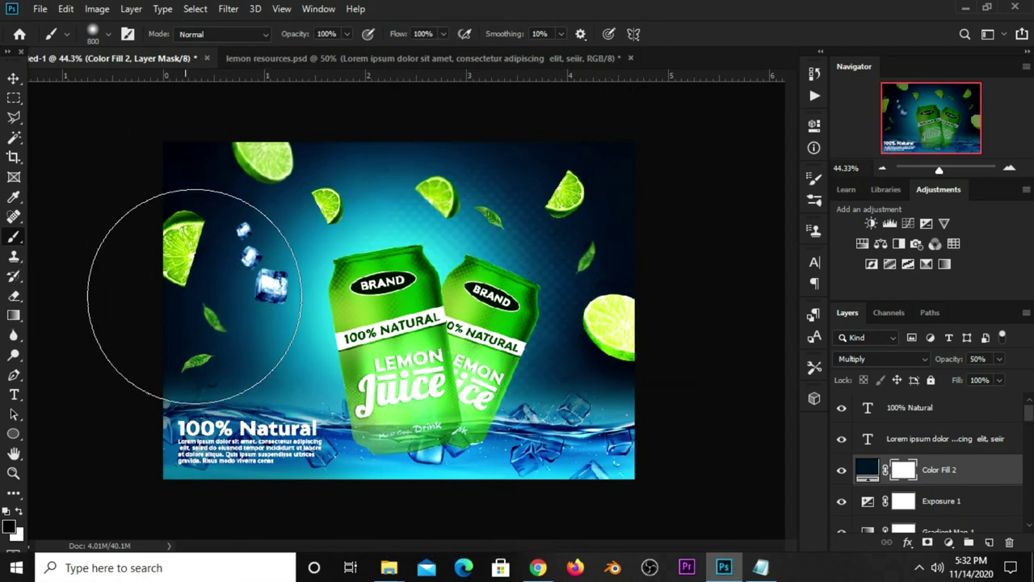
Step: Fill the Color Fill 2 mask with black and toggle the layer to compare its vignette
{"action": "key", "text": "ctrl+i"}
{"action": "left_click", "coordinate": [15, 77]}
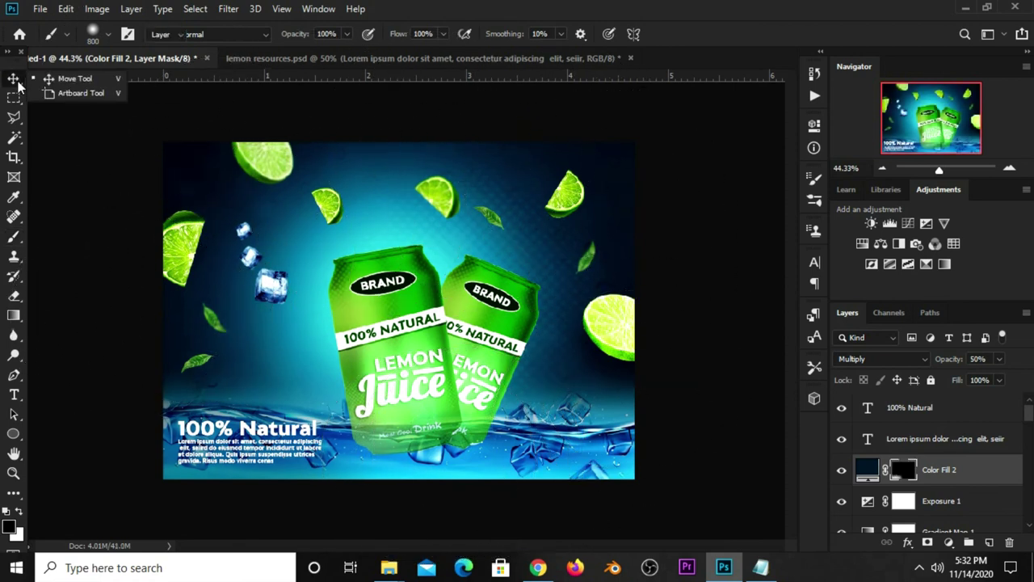
{"action": "left_click", "coordinate": [841, 471]}
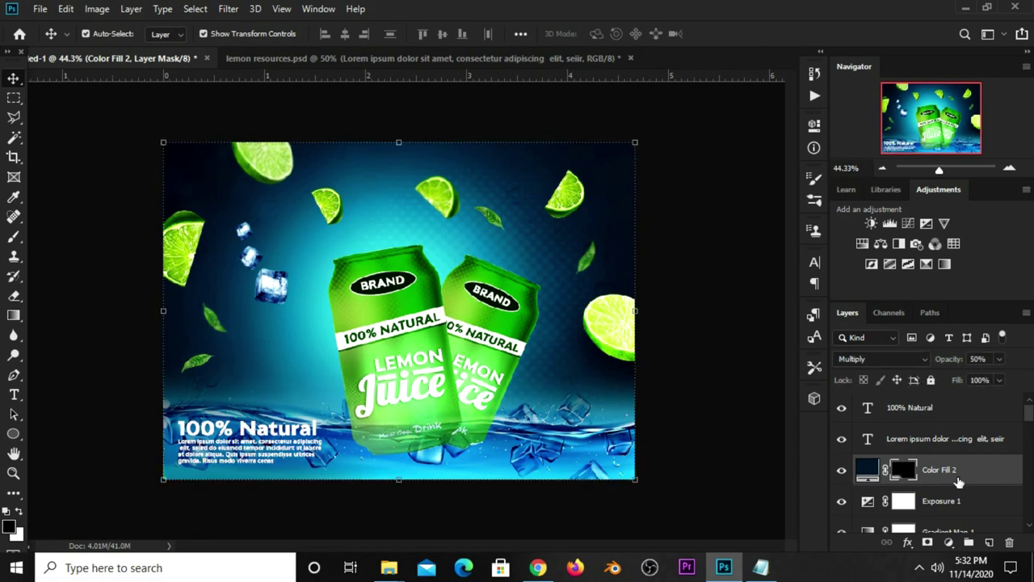
{"action": "key", "text": "ctrl+2"}
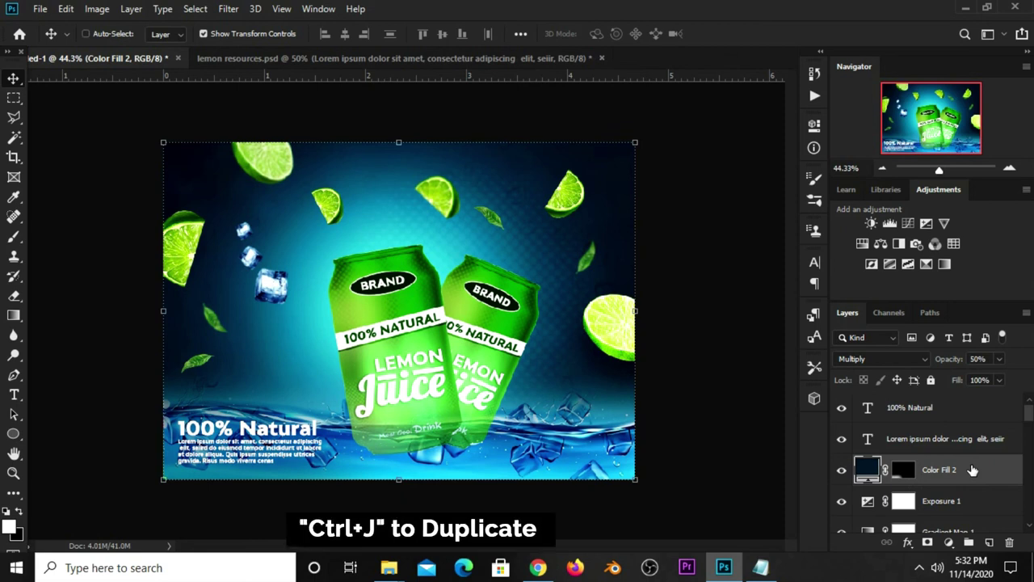
Step: Duplicate Color Fill 2 twice and group all three Color Fill layers into Group 1
{"action": "key", "text": "ctrl+j"}
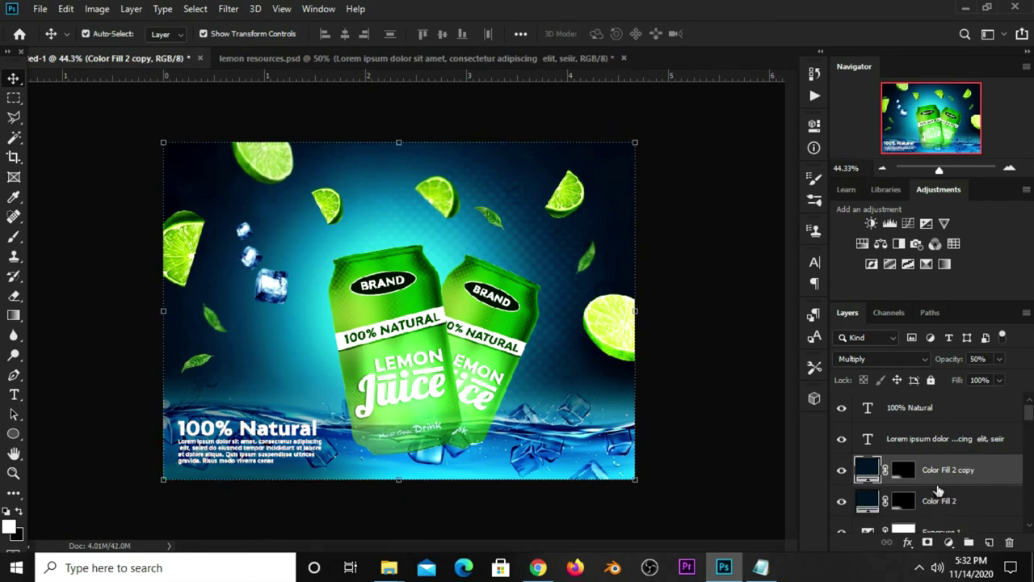
{"action": "key", "text": "ctrl+j"}
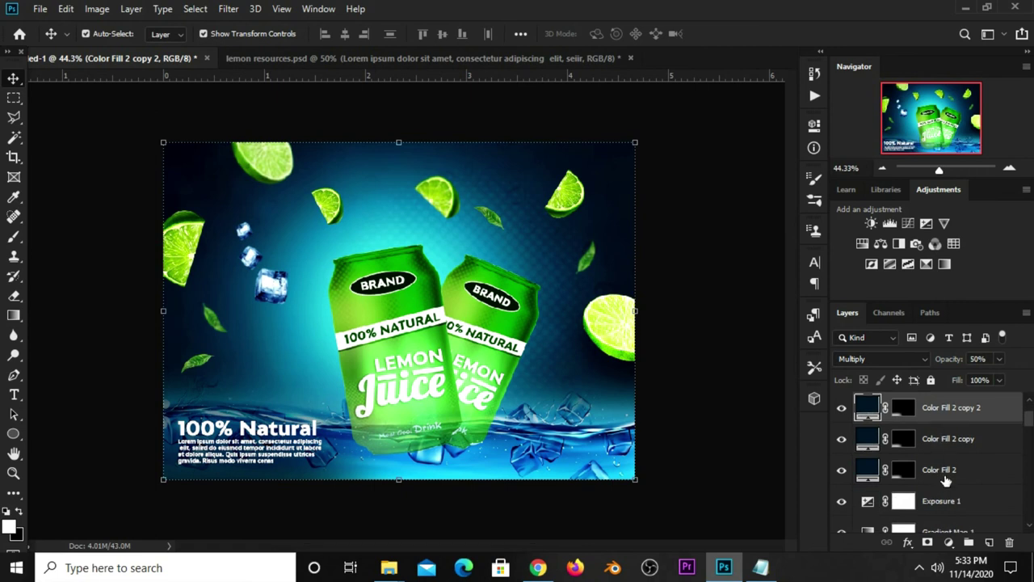
{"action": "left_click", "coordinate": [945, 478]}
{"action": "left_click", "coordinate": [944, 410]}
{"action": "left_click", "coordinate": [946, 469], "text": "shift"}
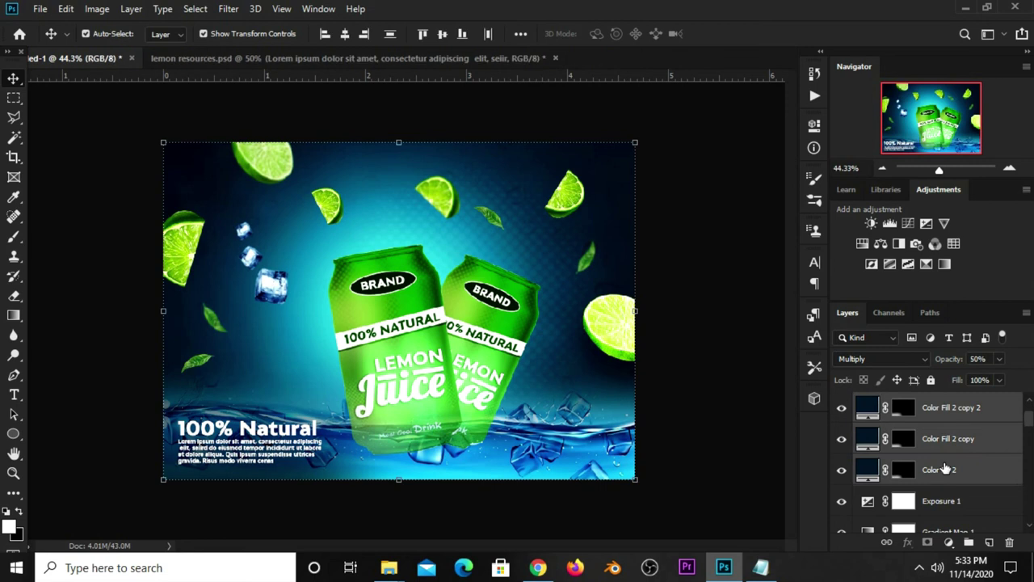
{"action": "key", "text": "ctrl+g"}
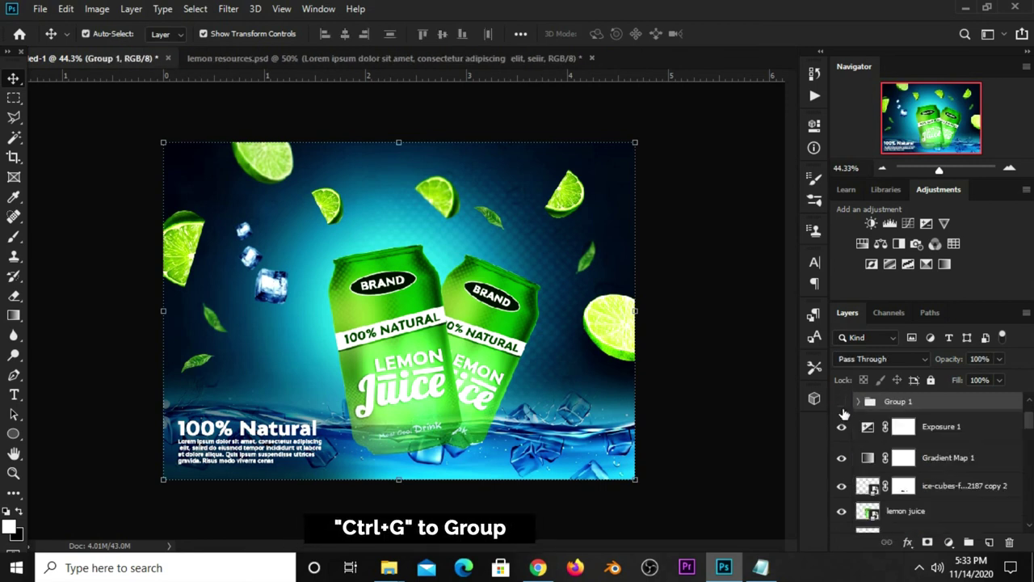
{"action": "left_click", "coordinate": [841, 402]}
{"action": "left_click", "coordinate": [841, 401]}
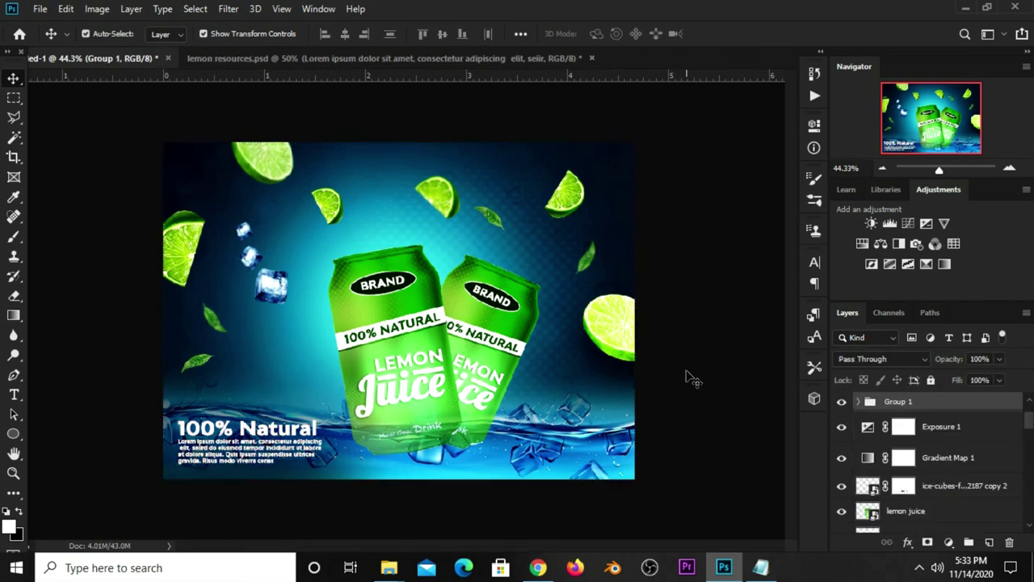
{"action": "left_click", "coordinate": [674, 384]}
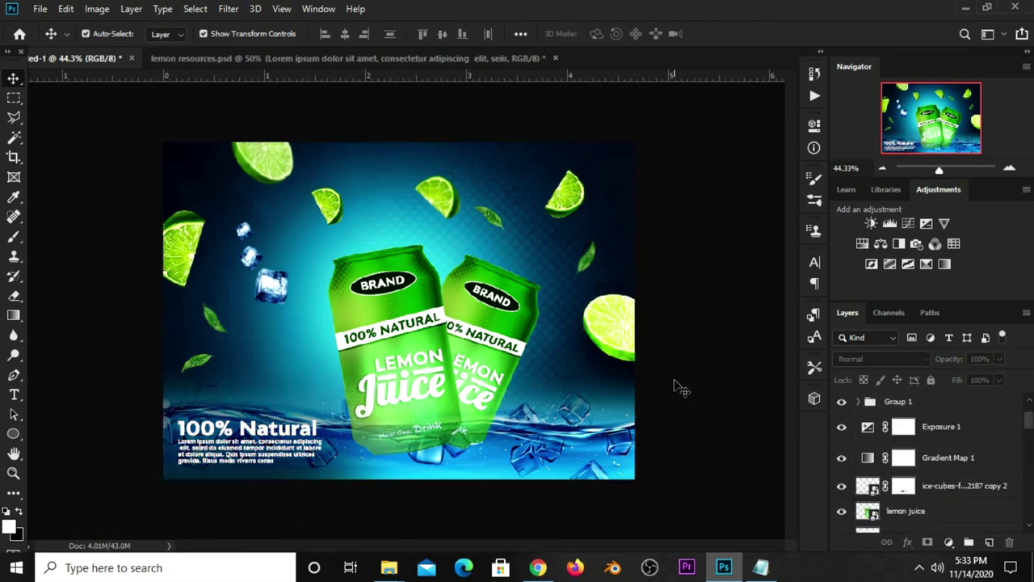
{"action": "left_click", "coordinate": [284, 450]}
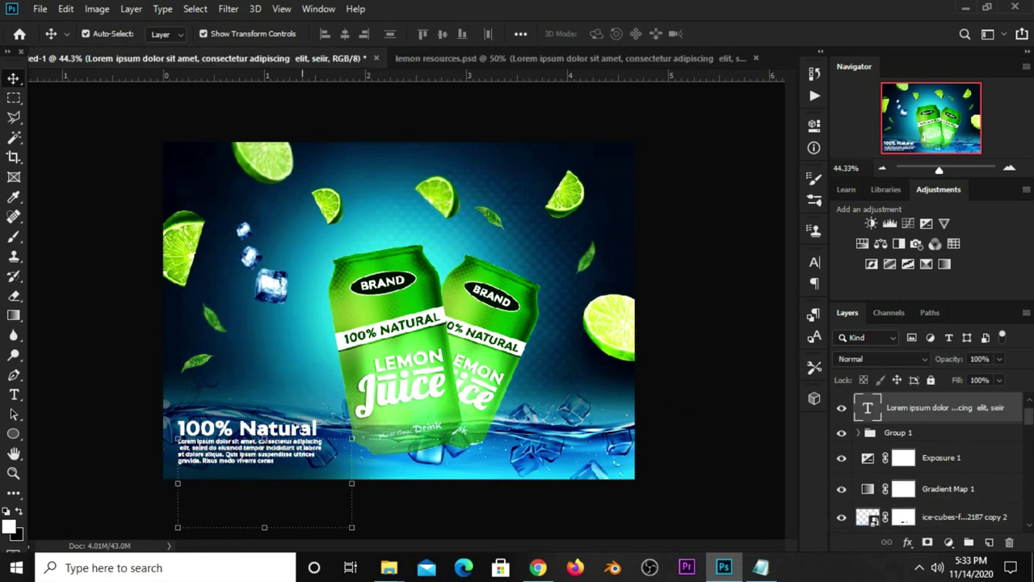
{"action": "left_click", "coordinate": [659, 365]}
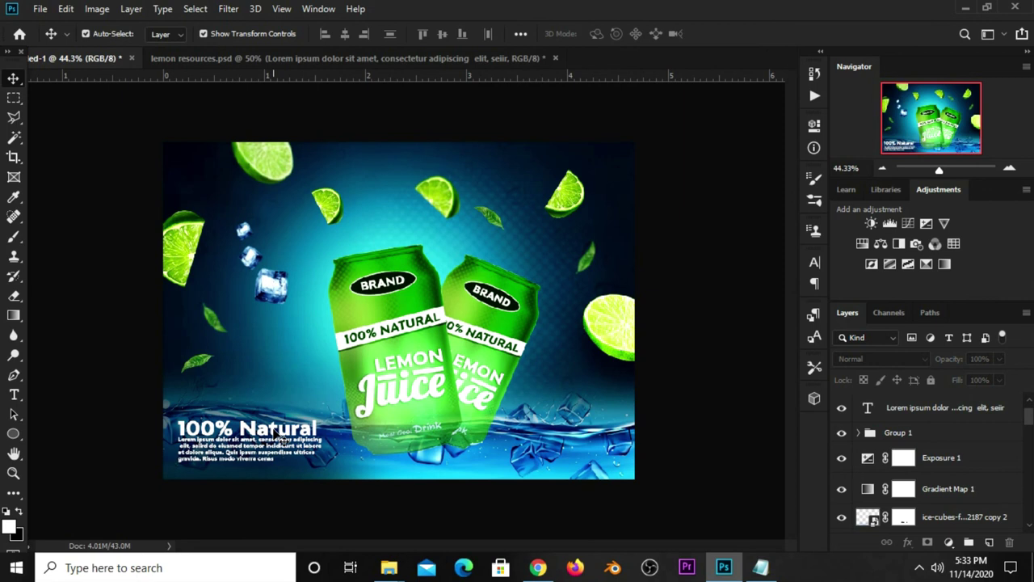
{"action": "left_click", "coordinate": [246, 428]}
{"action": "left_click", "coordinate": [121, 408]}
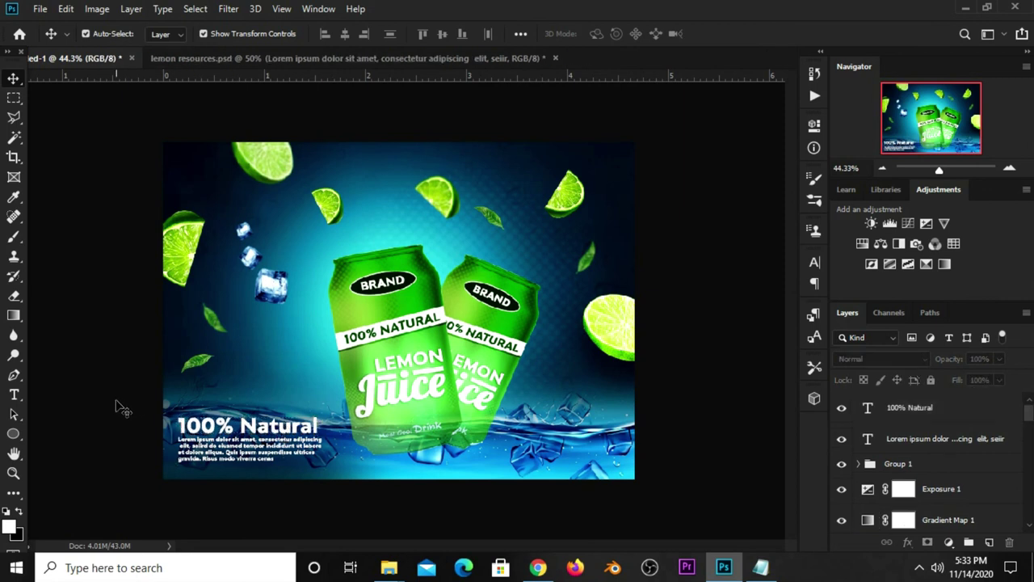
{"action": "left_click", "coordinate": [201, 437]}
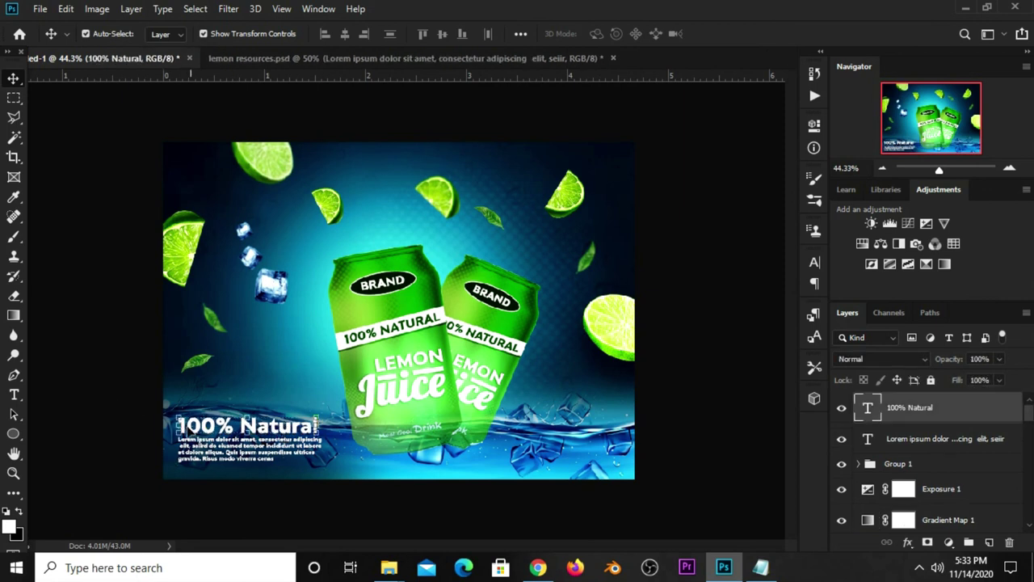
{"action": "left_click", "coordinate": [121, 419]}
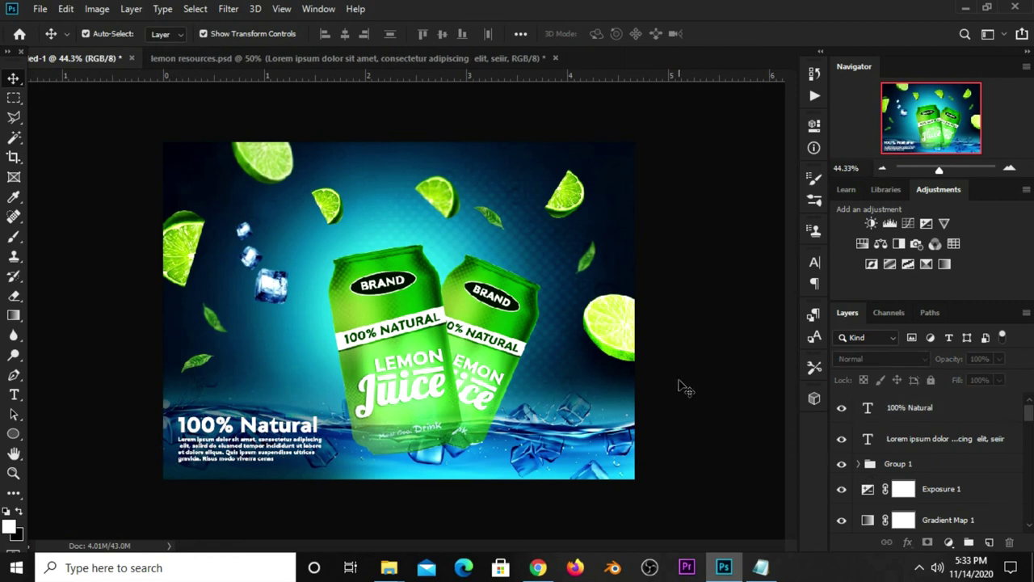
{"action": "key", "text": "ctrl+plus"}
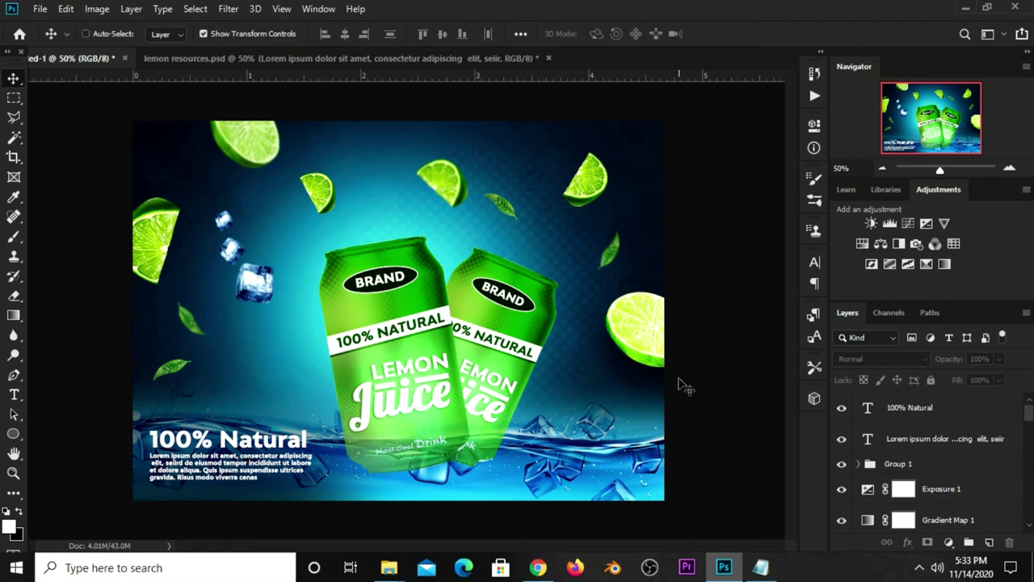
Step: Stamp all visible layers into a new top Layer 4, toggling it to compare
{"action": "key", "text": "ctrl+shift+alt+e"}
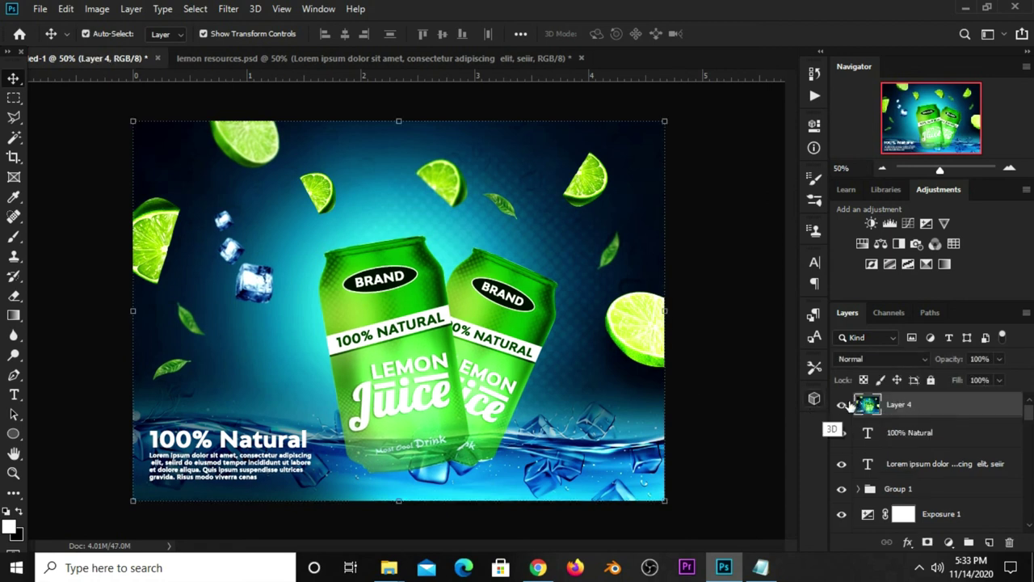
{"action": "left_click", "coordinate": [841, 405]}
{"action": "left_click", "coordinate": [841, 405]}
{"action": "left_click", "coordinate": [227, 9]}
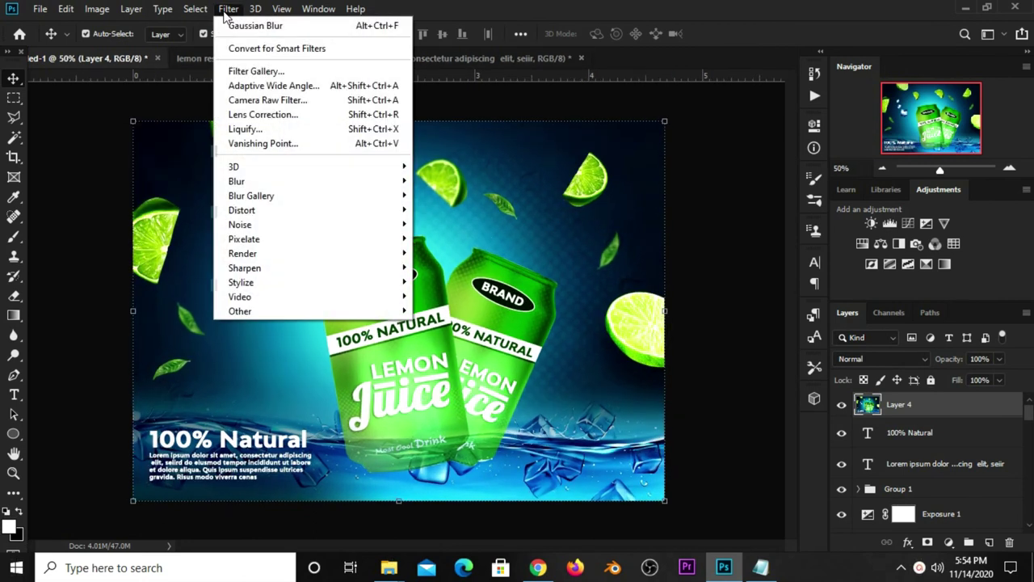
Step: In Camera Raw, lower Exposure to -0.65, set Contrast +15, deepen Shadows and lift Blacks
{"action": "left_click", "coordinate": [261, 101]}
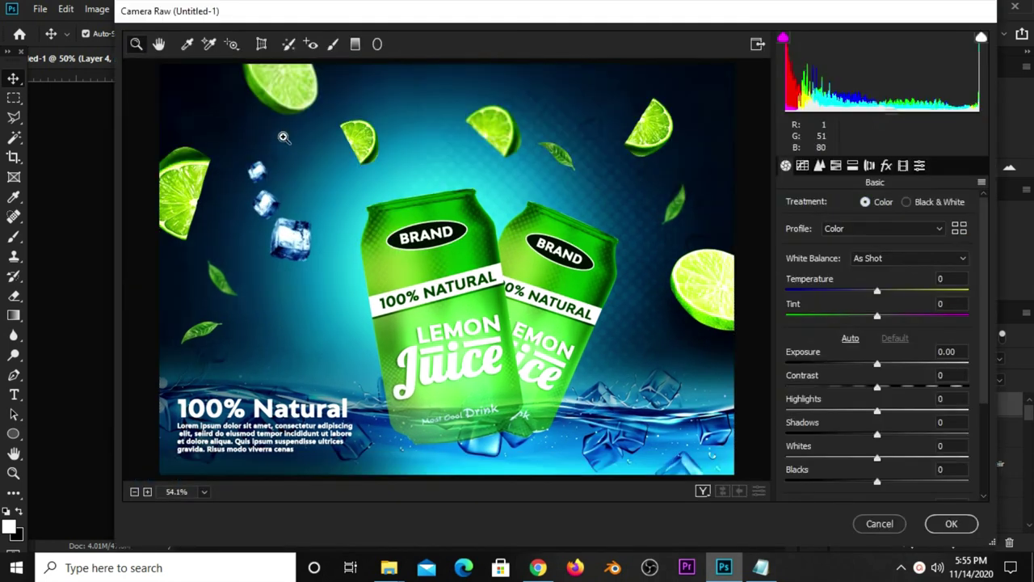
{"action": "left_click_drag", "start_coordinate": [877, 364], "coordinate": [865, 366]}
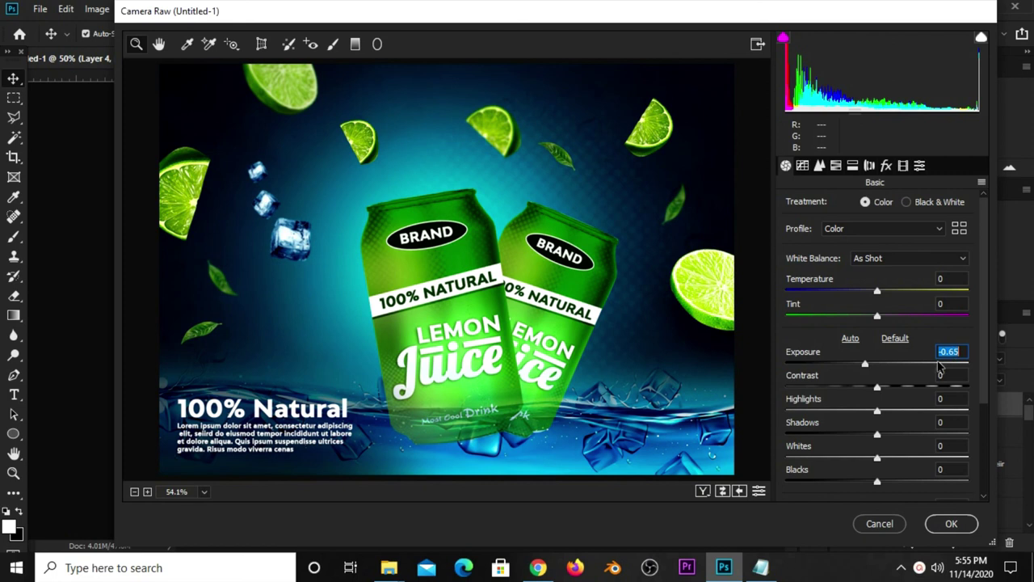
{"action": "left_click_drag", "start_coordinate": [878, 389], "coordinate": [893, 389]}
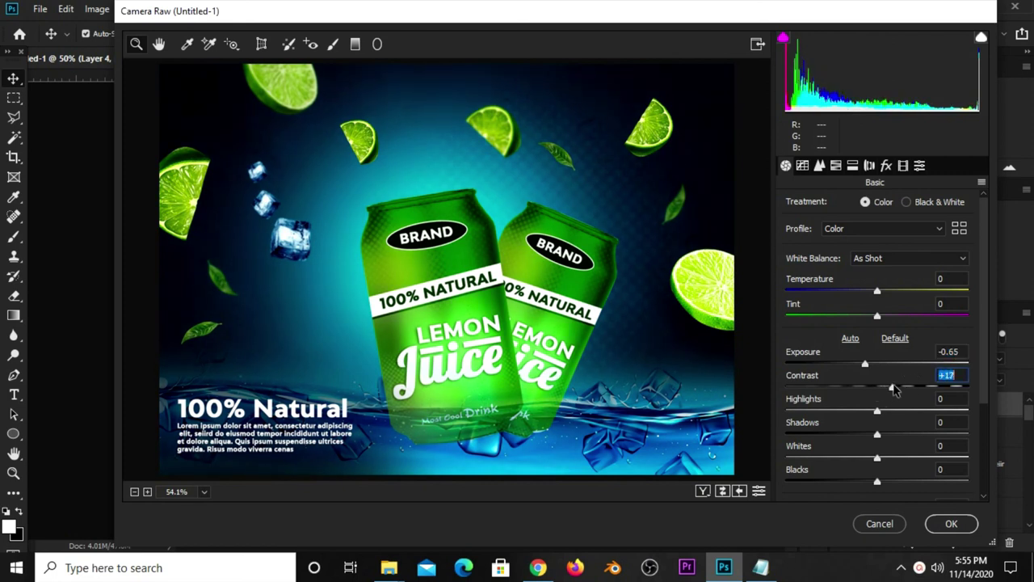
{"action": "left_click_drag", "start_coordinate": [890, 391], "coordinate": [915, 412]}
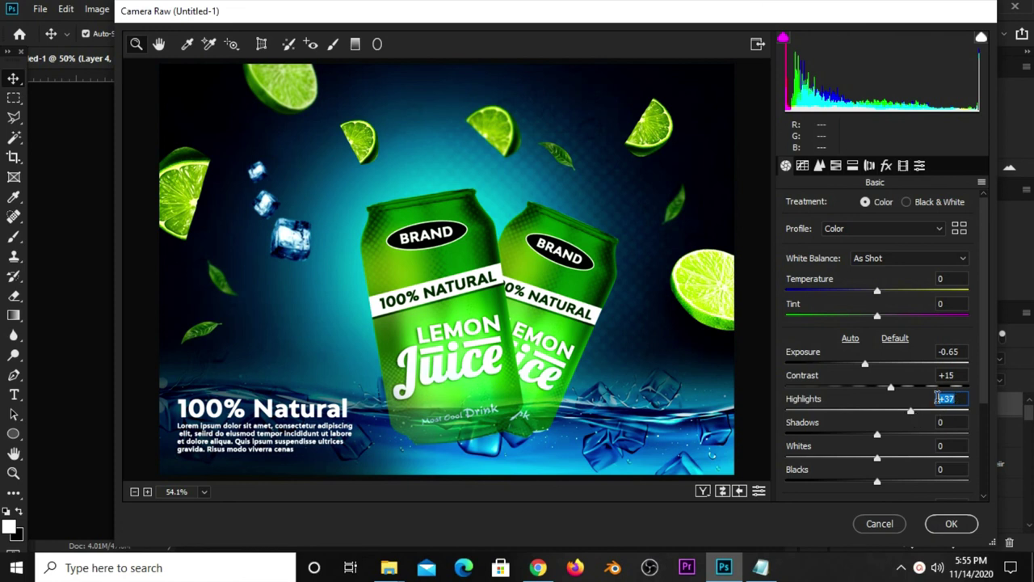
{"action": "mouse_move", "coordinate": [881, 437]}
{"action": "left_mouse_down"}
{"action": "mouse_move", "coordinate": [858, 435]}
{"action": "mouse_move", "coordinate": [909, 459]}
{"action": "left_mouse_up"}
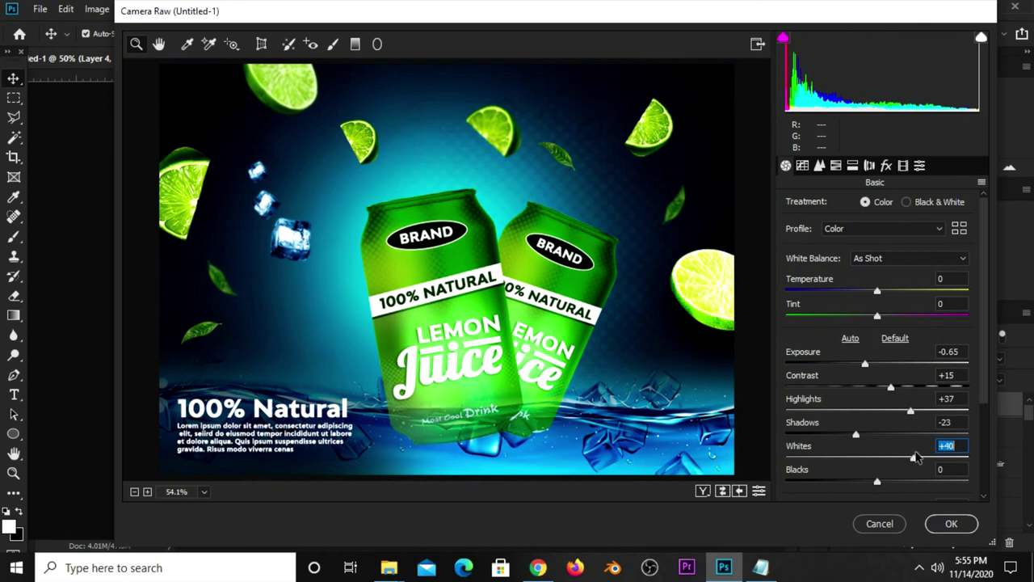
{"action": "left_click_drag", "start_coordinate": [878, 483], "coordinate": [914, 482]}
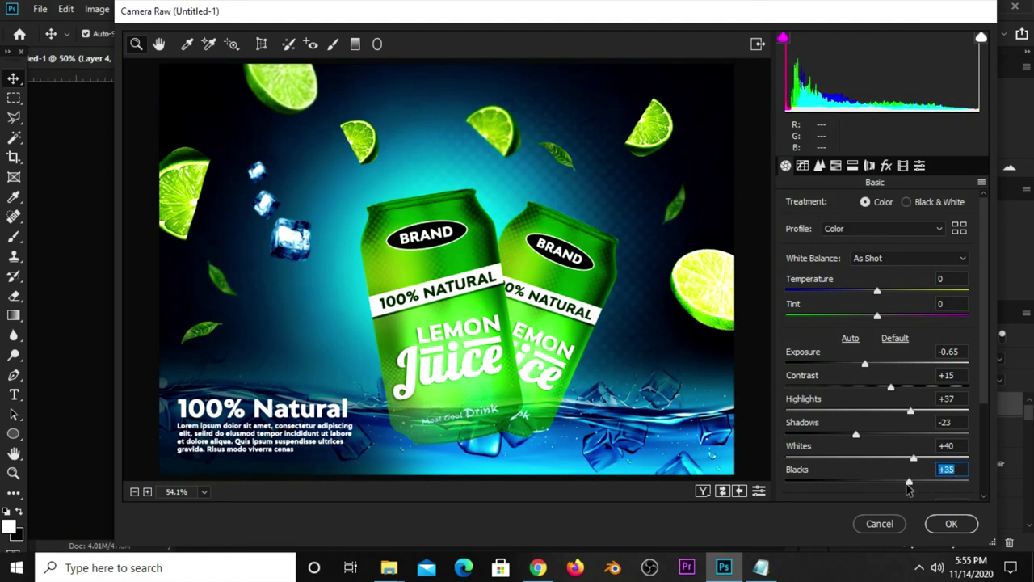
Step: Settle Blacks at +33, review the adjustment values, and apply the Camera Raw grade to Layer 4
{"action": "key", "text": "Down"}
{"action": "left_click", "coordinate": [946, 446]}
{"action": "left_click", "coordinate": [942, 421]}
{"action": "left_click", "coordinate": [944, 398]}
{"action": "left_click", "coordinate": [947, 375]}
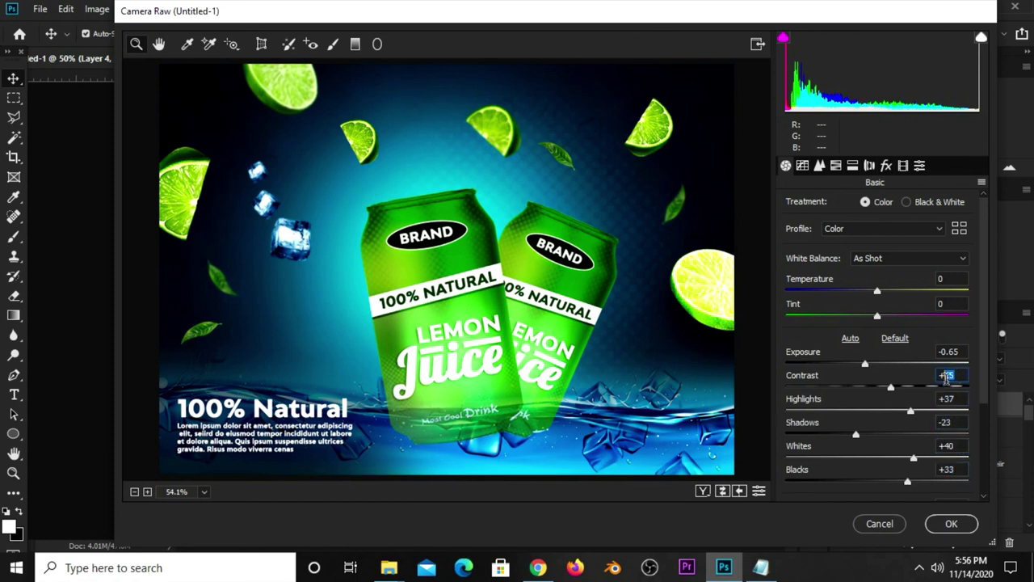
{"action": "left_click", "coordinate": [947, 353]}
{"action": "left_click", "coordinate": [951, 523]}
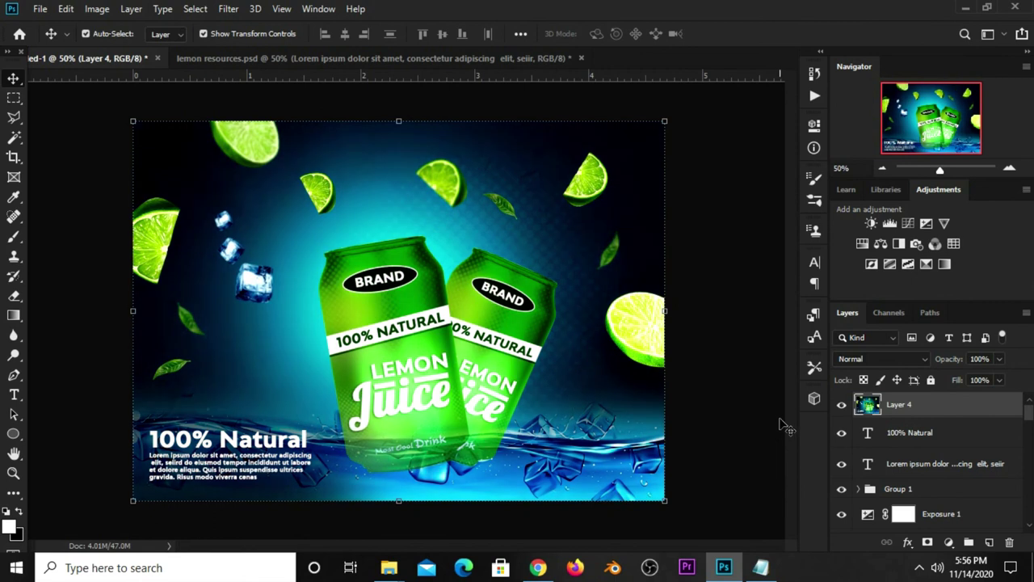
{"action": "left_click", "coordinate": [841, 405]}
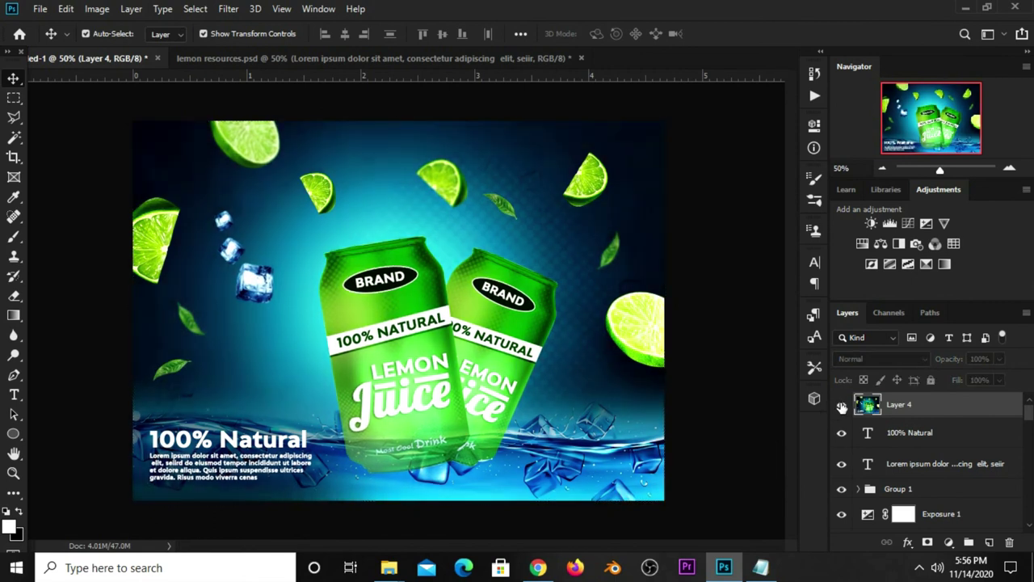
{"action": "left_click", "coordinate": [841, 405]}
{"action": "left_click", "coordinate": [747, 394]}
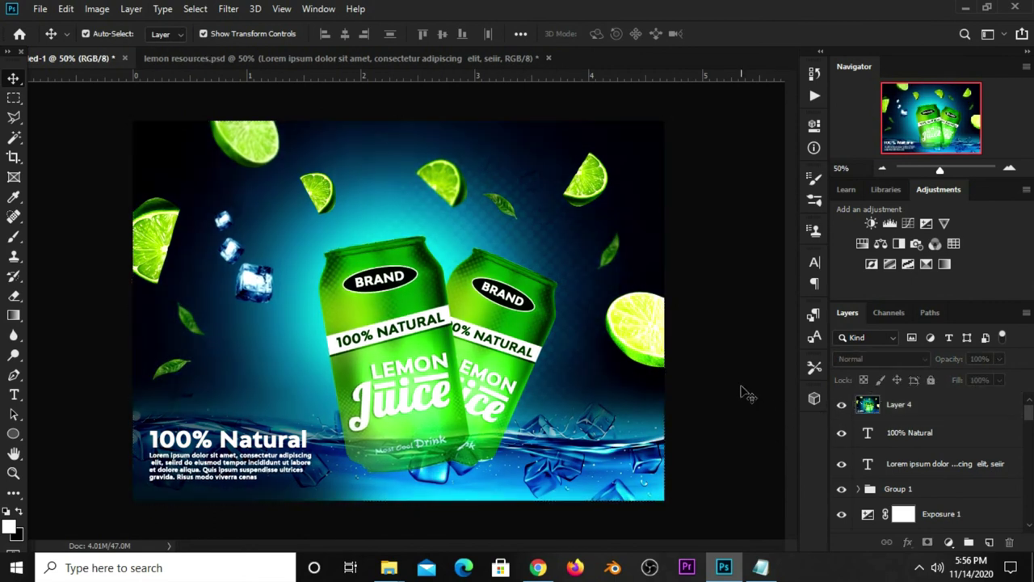
{"action": "key", "text": "ctrl+comma"}
{"action": "key", "text": "ctrl+comma"}
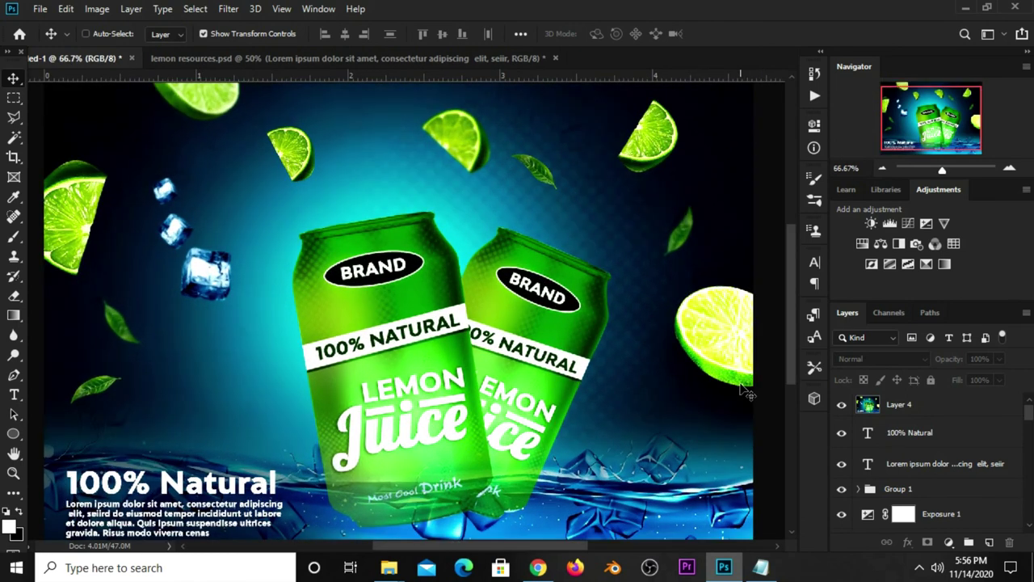
{"action": "key", "text": "ctrl+minus"}
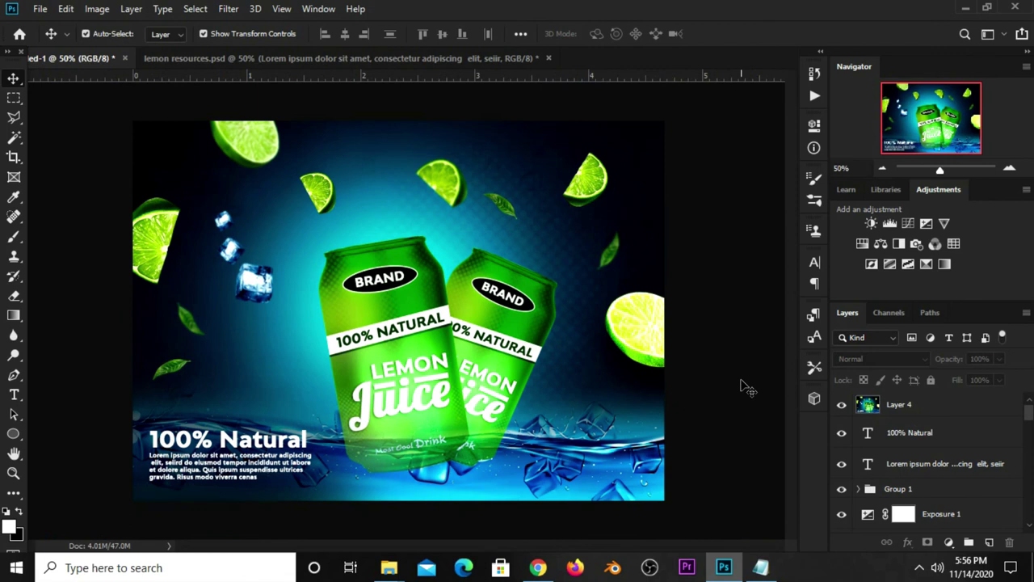